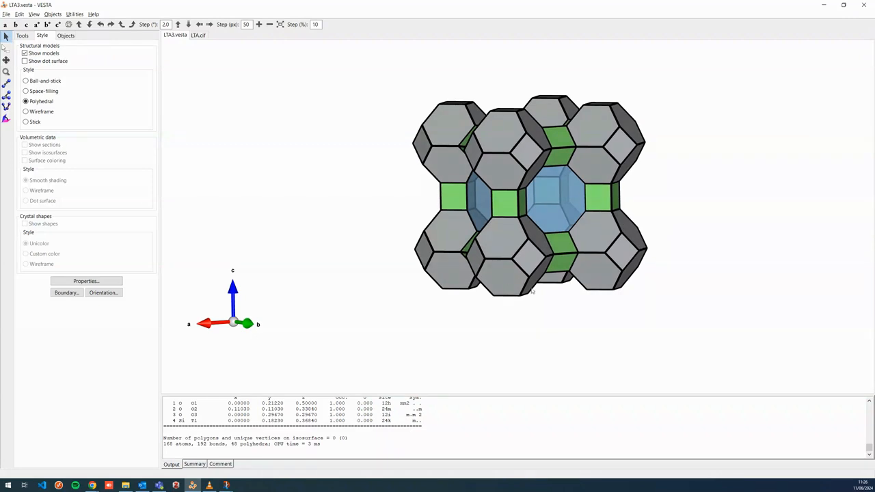
Rotate and compare the polyhedral LTA3.vesta cage model with the ball-and-stick LTA.cif model
{"action": "left_click_drag", "start_coordinate": [532, 291], "coordinate": [516, 275]}
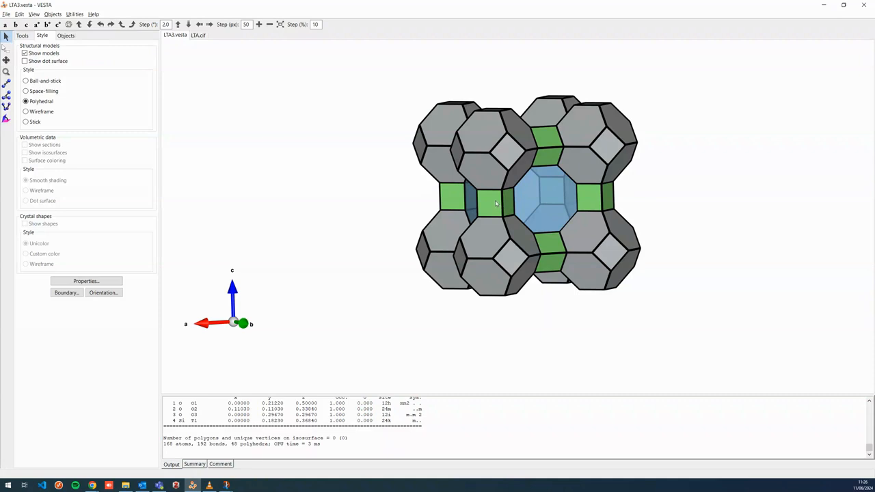
{"action": "left_click_drag", "start_coordinate": [496, 203], "coordinate": [663, 225]}
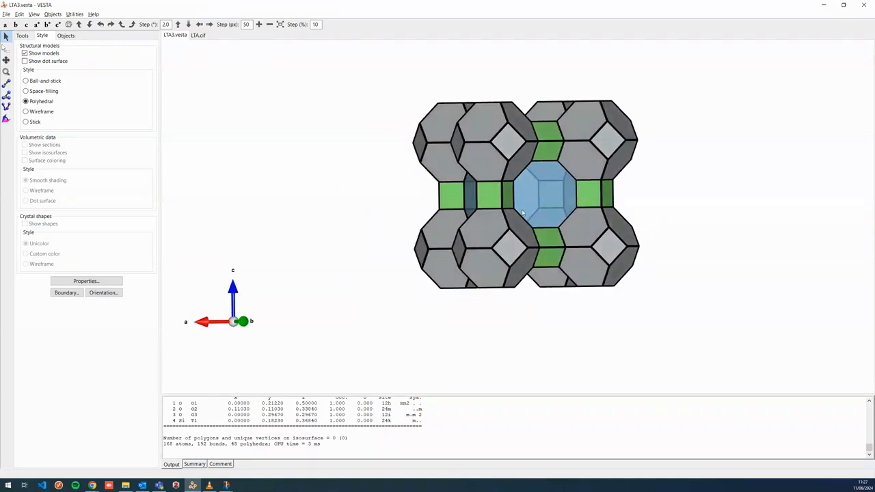
{"action": "left_click_drag", "start_coordinate": [547, 181], "coordinate": [497, 178]}
{"action": "left_click_drag", "start_coordinate": [544, 222], "coordinate": [505, 225]}
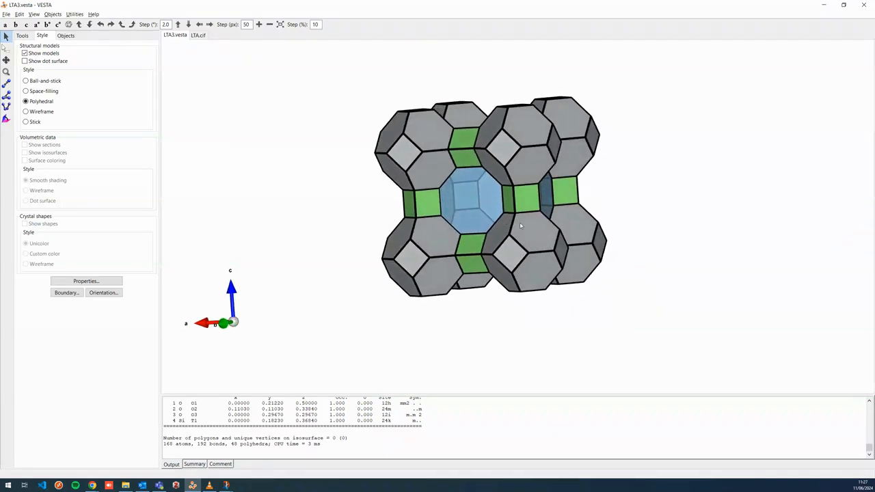
{"action": "left_click", "coordinate": [197, 36]}
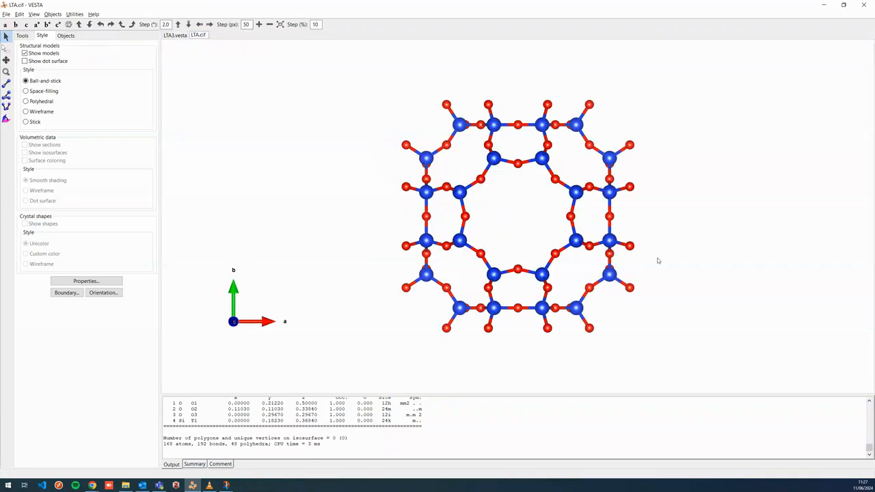
{"action": "left_click_drag", "start_coordinate": [663, 249], "coordinate": [557, 257]}
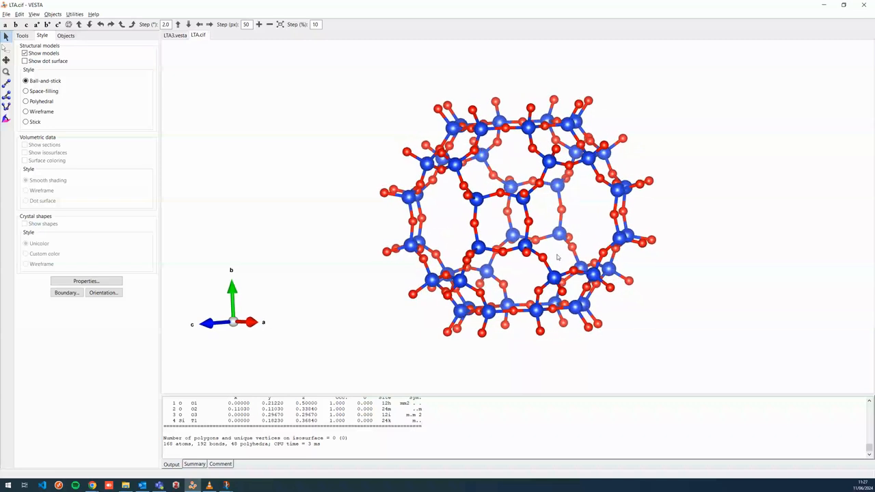
{"action": "left_click", "coordinate": [175, 35]}
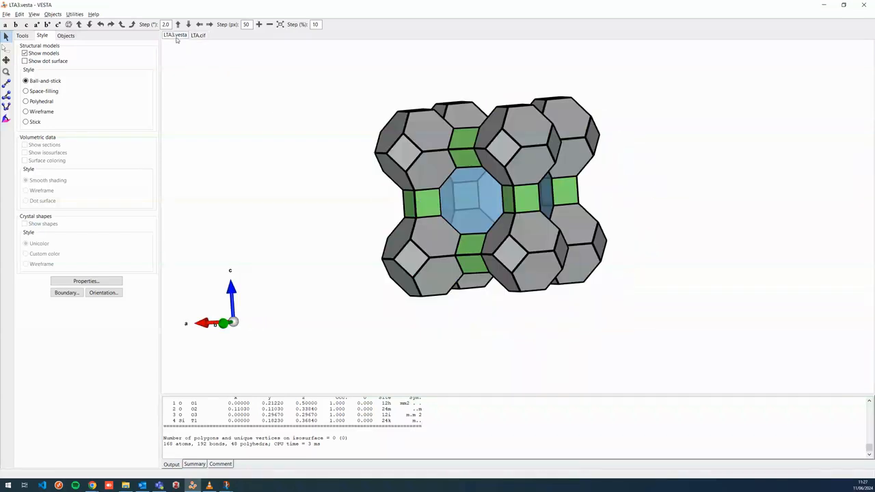
{"action": "mouse_move", "coordinate": [484, 264]}
{"action": "left_mouse_down"}
{"action": "mouse_move", "coordinate": [518, 262]}
{"action": "mouse_move", "coordinate": [475, 269]}
{"action": "left_mouse_up"}
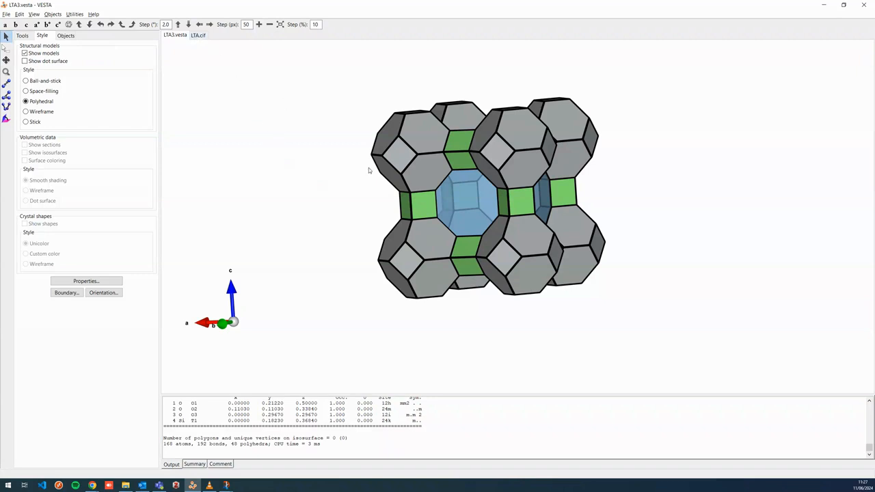
{"action": "left_click", "coordinate": [197, 35]}
{"action": "left_click_drag", "start_coordinate": [510, 185], "coordinate": [491, 202]}
Inspect the atomic sites listed in the structure parameters of LTA.cif without changing them
{"action": "left_click", "coordinate": [19, 14]}
{"action": "mouse_move", "coordinate": [36, 42]}
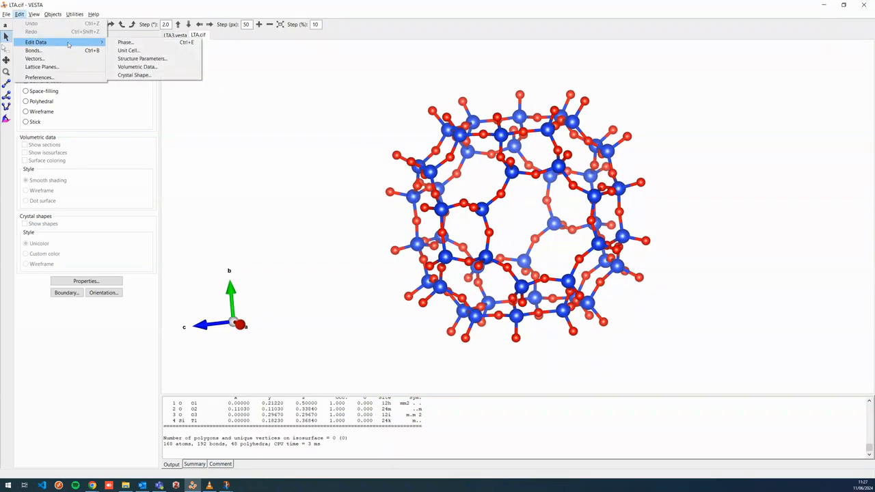
{"action": "left_click", "coordinate": [141, 58]}
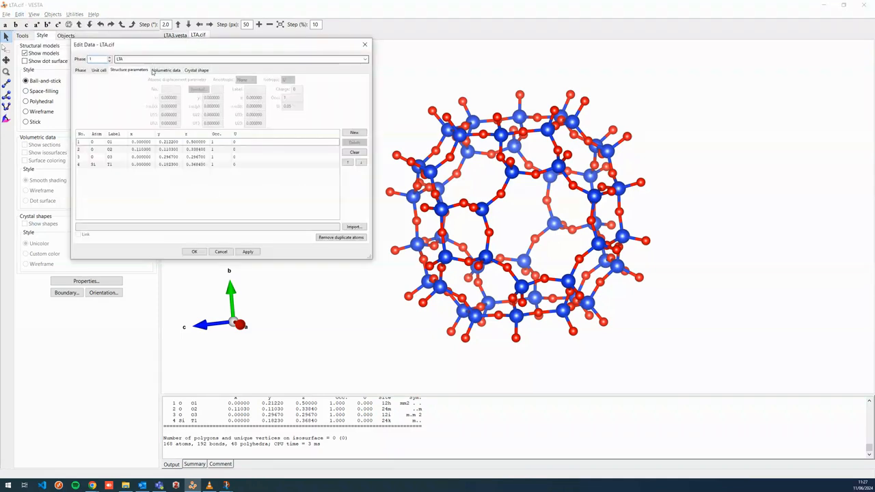
{"action": "left_click", "coordinate": [195, 144]}
{"action": "left_click", "coordinate": [191, 150]}
{"action": "left_click", "coordinate": [188, 157]}
{"action": "left_click", "coordinate": [195, 149]}
{"action": "left_click", "coordinate": [201, 144]}
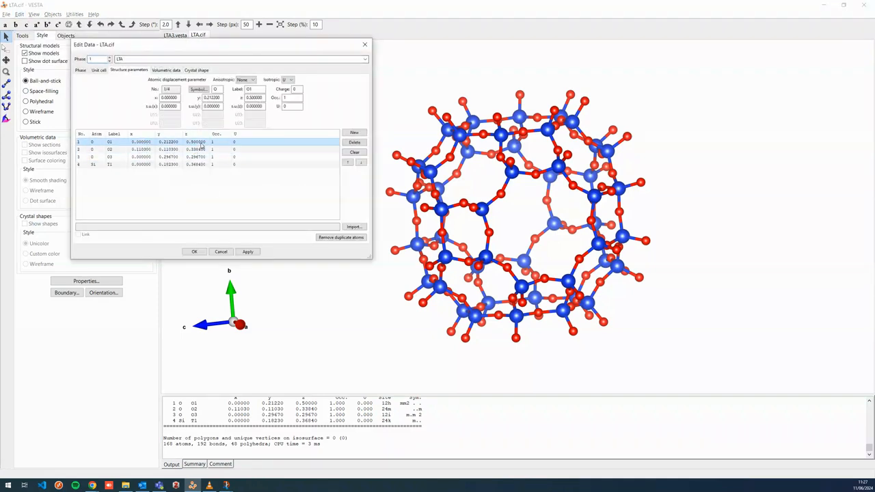
{"action": "left_click", "coordinate": [221, 252]}
Hide the oxygen atoms in the LTA.cif model
{"action": "left_click_drag", "start_coordinate": [462, 202], "coordinate": [457, 204]}
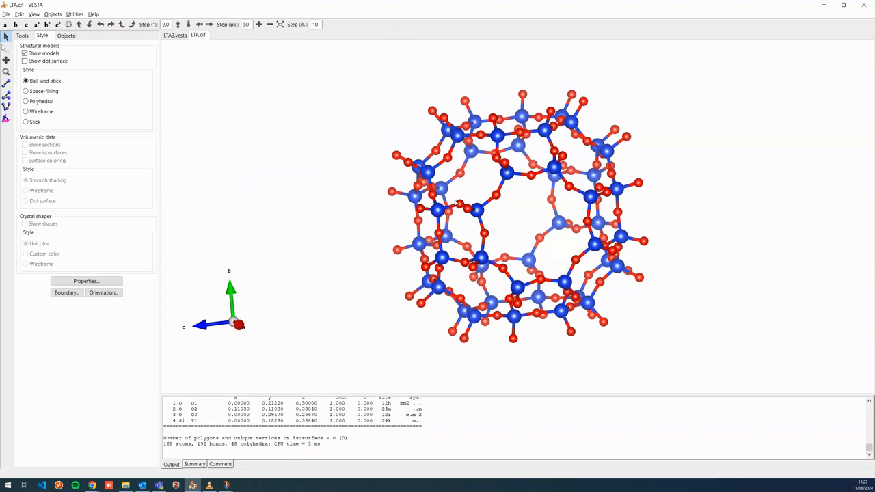
{"action": "left_click", "coordinate": [66, 35]}
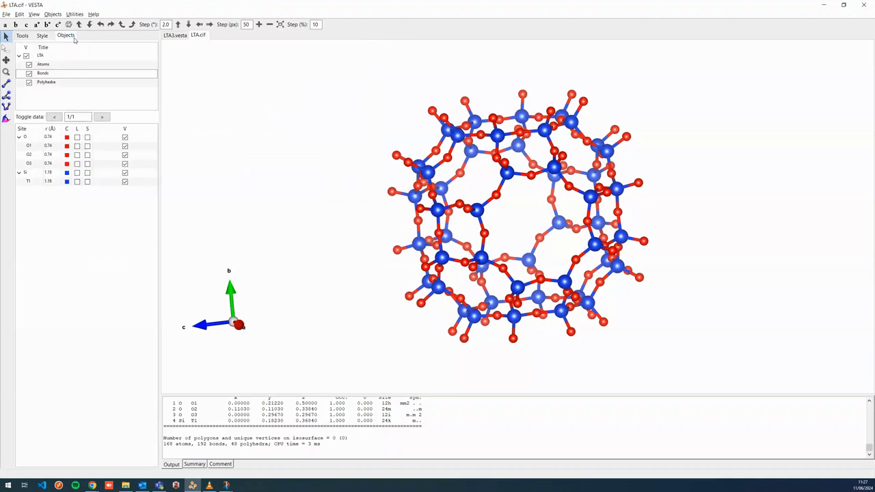
{"action": "left_click", "coordinate": [125, 138]}
{"action": "left_click", "coordinate": [58, 74]}
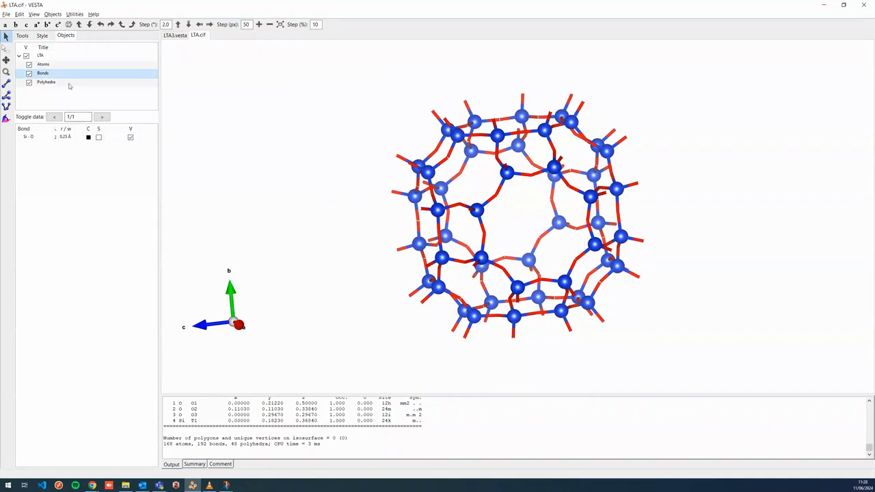
{"action": "left_click", "coordinate": [131, 139]}
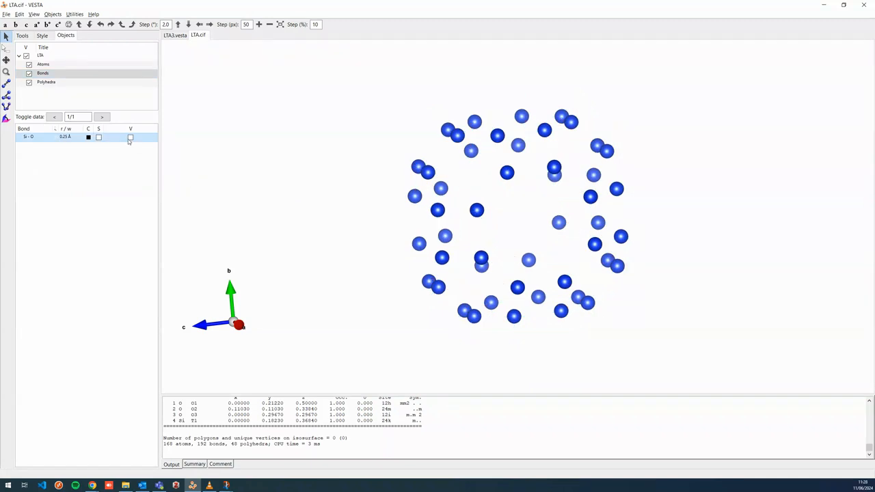
{"action": "left_click", "coordinate": [131, 138]}
Extend the model boundary to 2 unit cells along x, y and z
{"action": "left_click", "coordinate": [43, 37]}
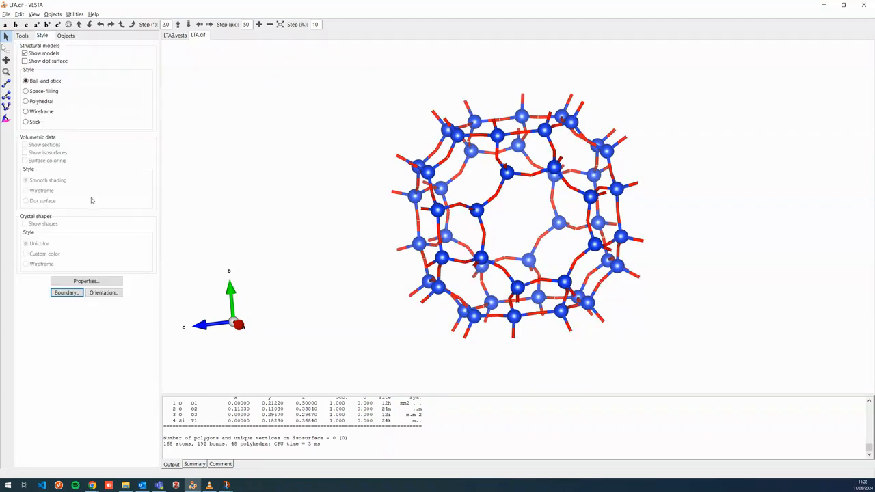
{"action": "left_click", "coordinate": [66, 293]}
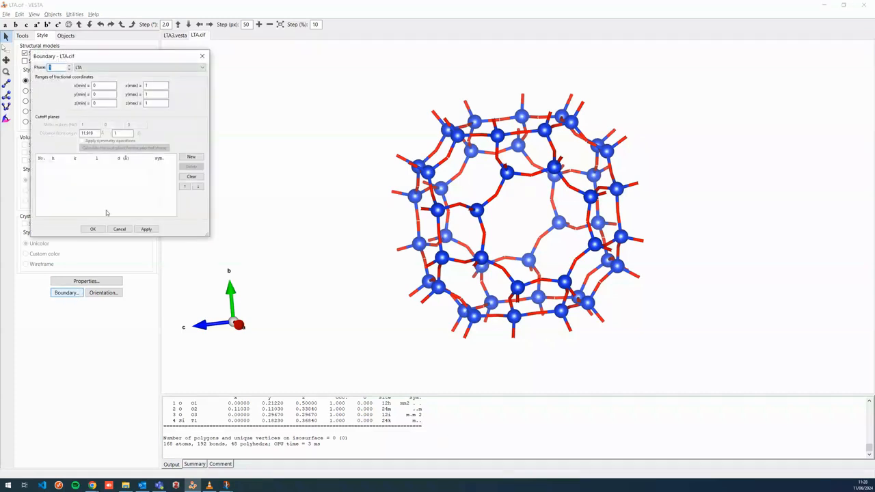
{"action": "type", "text": "2"}
{"action": "key", "text": "Tab"}
{"action": "type", "text": "2"}
{"action": "key", "text": "Tab"}
{"action": "type", "text": "2"}
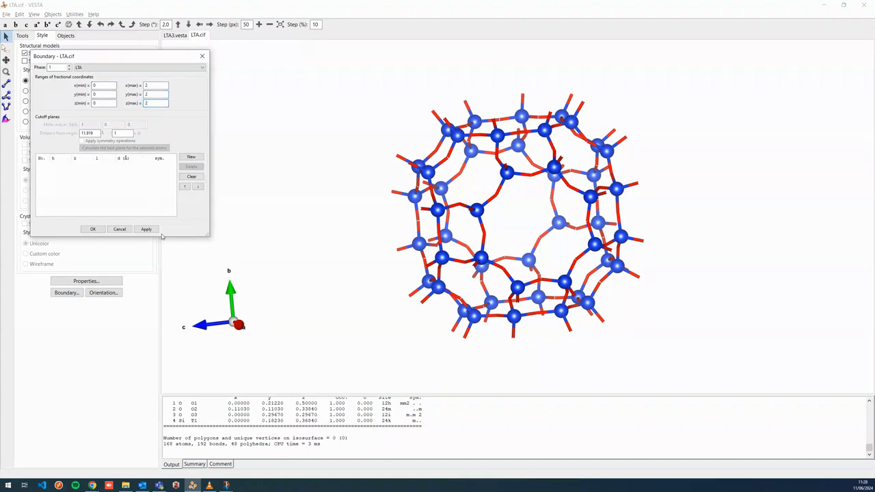
{"action": "left_click", "coordinate": [155, 229]}
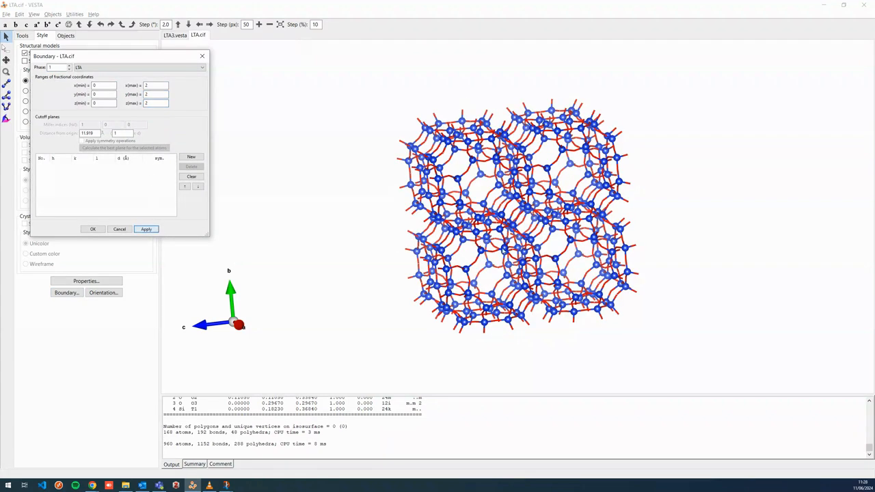
{"action": "left_click", "coordinate": [93, 229]}
Rotate the enlarged framework to view it down the c axis
{"action": "left_click_drag", "start_coordinate": [572, 270], "coordinate": [294, 283]}
{"action": "left_click_drag", "start_coordinate": [500, 276], "coordinate": [395, 273]}
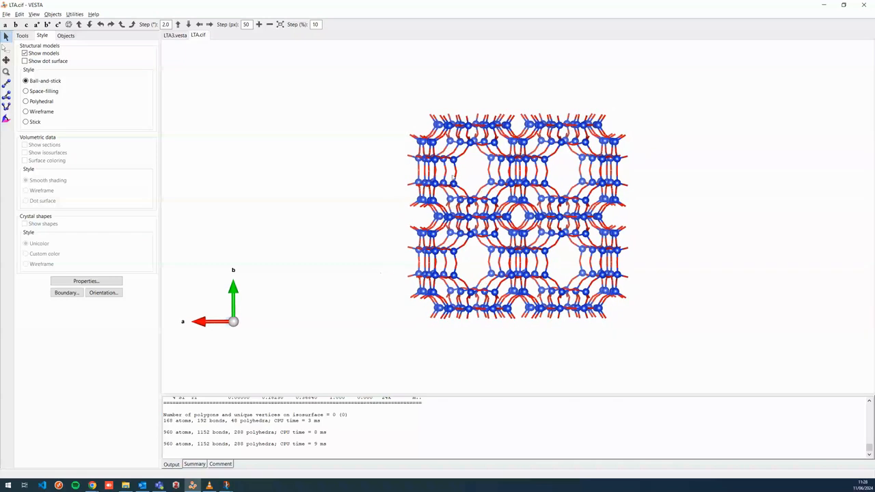
{"action": "left_click_drag", "start_coordinate": [540, 271], "coordinate": [488, 261]}
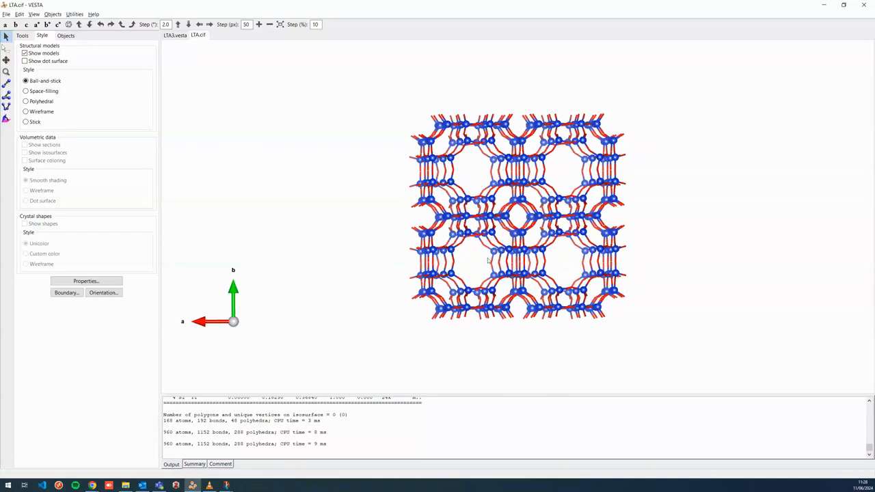
{"action": "left_click_drag", "start_coordinate": [368, 194], "coordinate": [377, 197]}
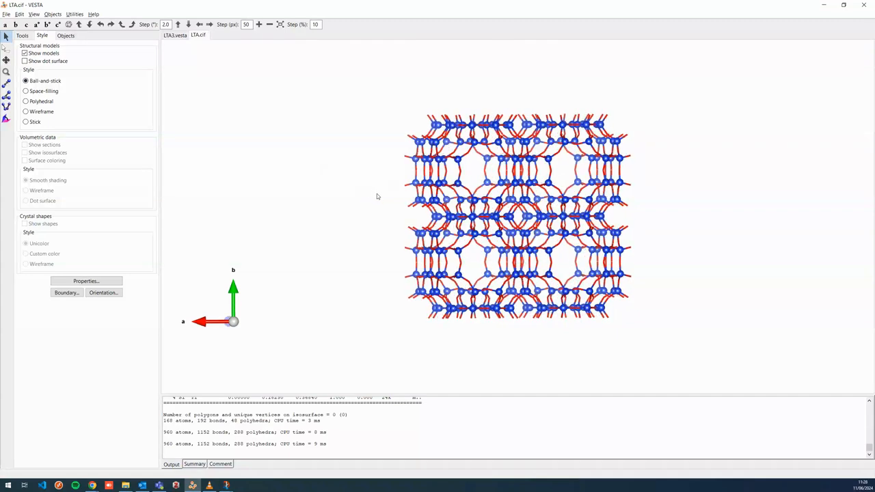
{"action": "key", "text": "ctrl+b"}
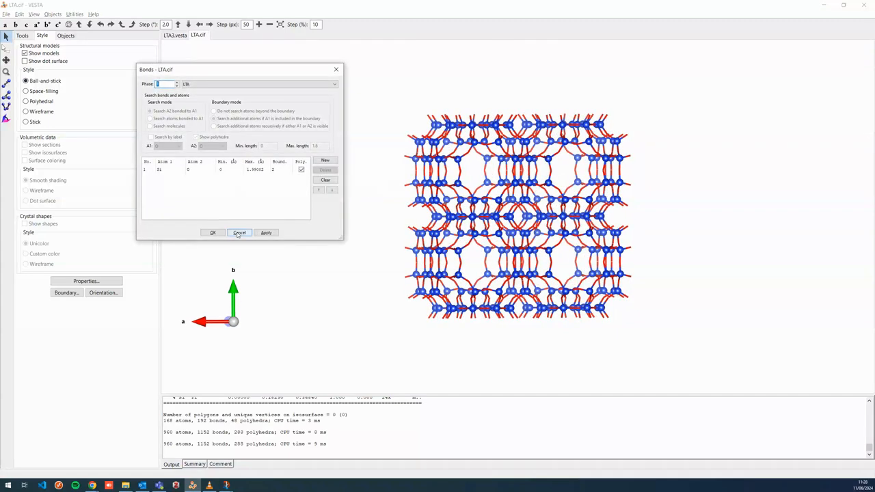
{"action": "left_click", "coordinate": [239, 233]}
Edit the Si bond to connect Si to Si, without searching atoms beyond the boundary
{"action": "left_click", "coordinate": [33, 15]}
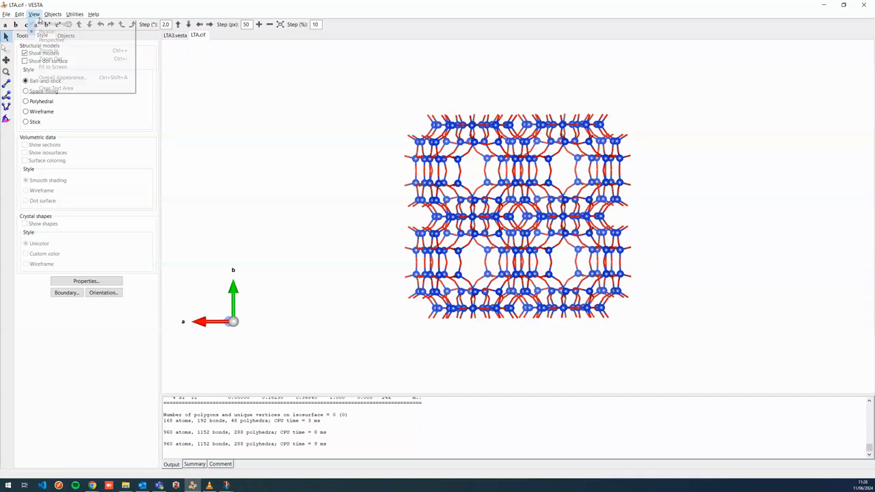
{"action": "mouse_move", "coordinate": [19, 14]}
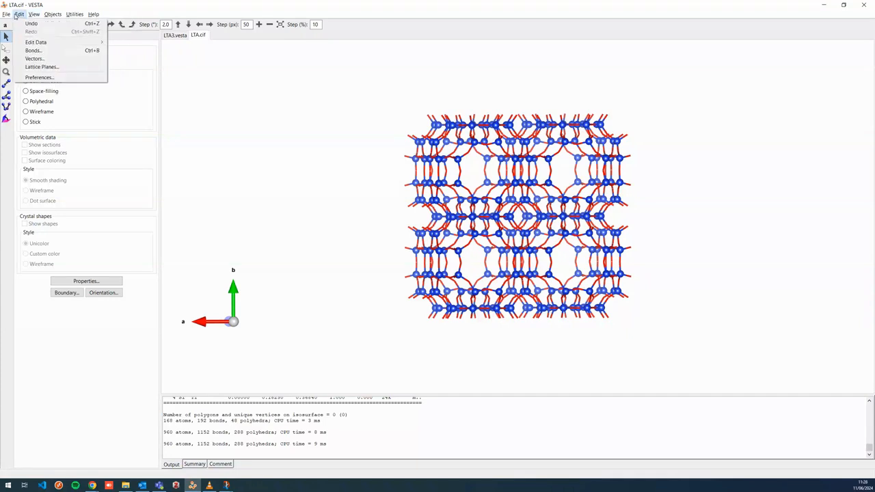
{"action": "left_click", "coordinate": [39, 53]}
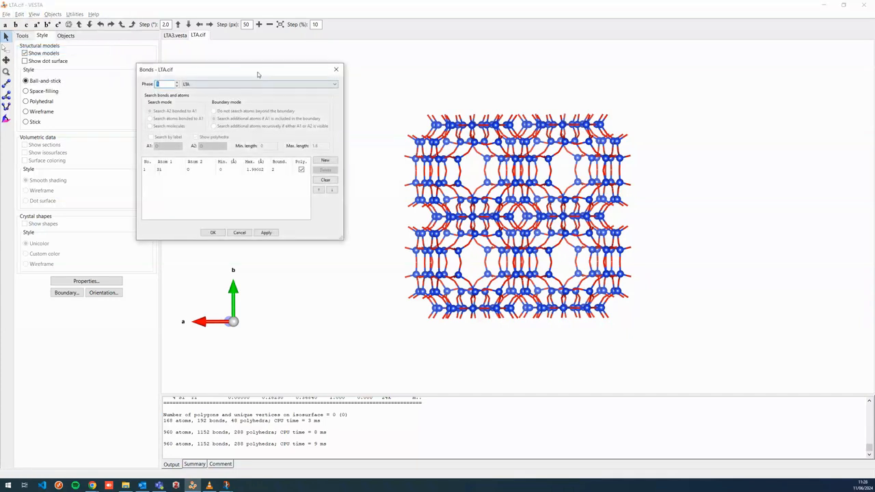
{"action": "left_click_drag", "start_coordinate": [259, 75], "coordinate": [273, 81]}
{"action": "left_click", "coordinate": [173, 176]}
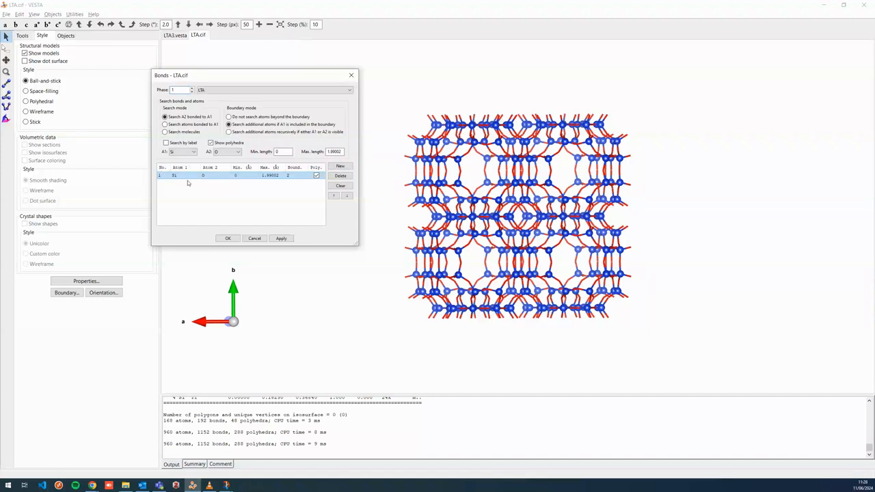
{"action": "left_click", "coordinate": [236, 152]}
{"action": "left_click", "coordinate": [226, 165]}
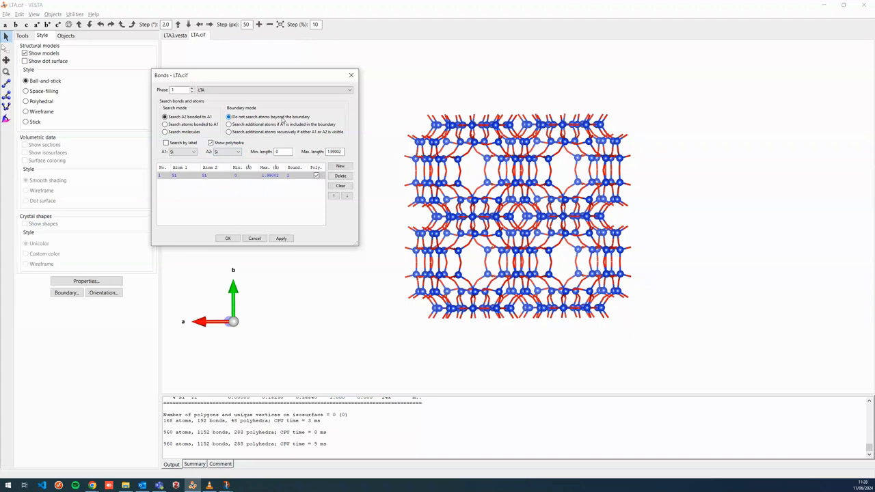
Set the Si–Si bond maximum length to 4 Å and apply it
{"action": "double_click", "coordinate": [341, 151]}
{"action": "type", "text": "4"}
{"action": "left_click", "coordinate": [282, 239]}
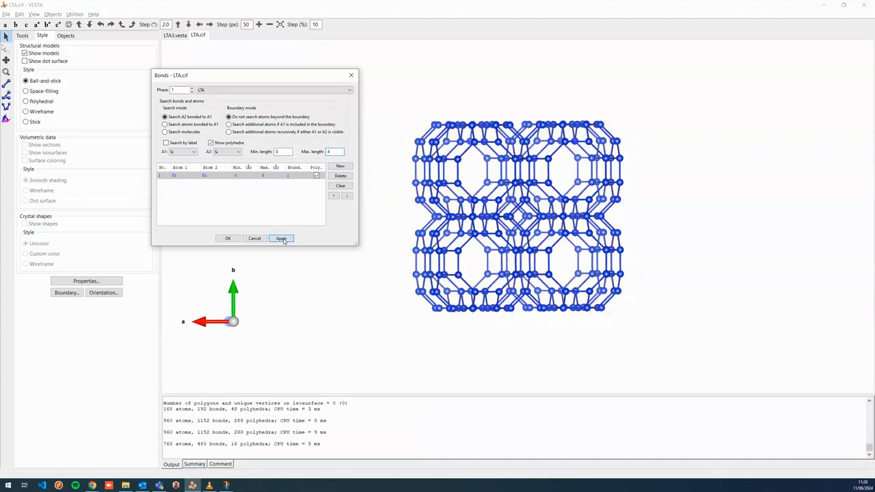
Try maximum Si–Si bond lengths of 3, 3.5 and 4 Å in turn
{"action": "left_click_drag", "start_coordinate": [525, 190], "coordinate": [430, 149]}
{"action": "double_click", "coordinate": [328, 152]}
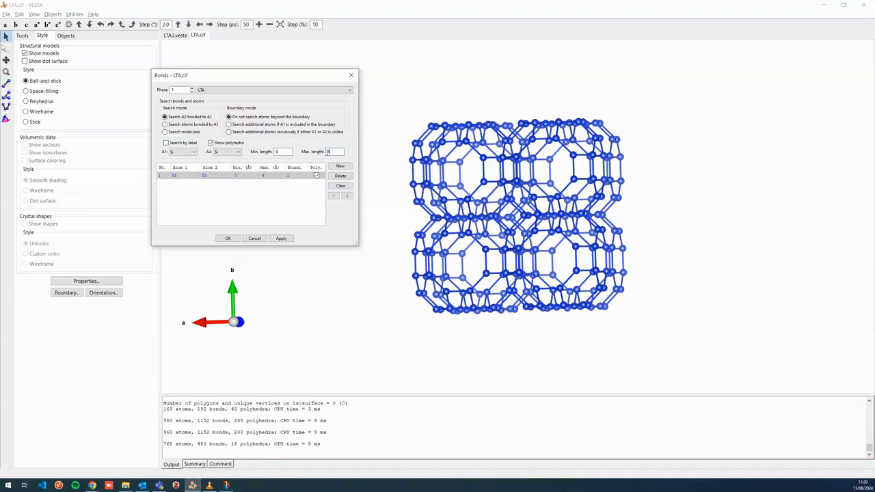
{"action": "left_click", "coordinate": [291, 238]}
{"action": "type", "text": ".5"}
{"action": "left_click", "coordinate": [281, 238]}
{"action": "type", "text": "4"}
{"action": "left_click", "coordinate": [281, 238]}
Try a maximum Si–Si bond length of 6 Å
{"action": "left_click_drag", "start_coordinate": [452, 199], "coordinate": [485, 189]}
{"action": "left_click_drag", "start_coordinate": [419, 163], "coordinate": [430, 164]}
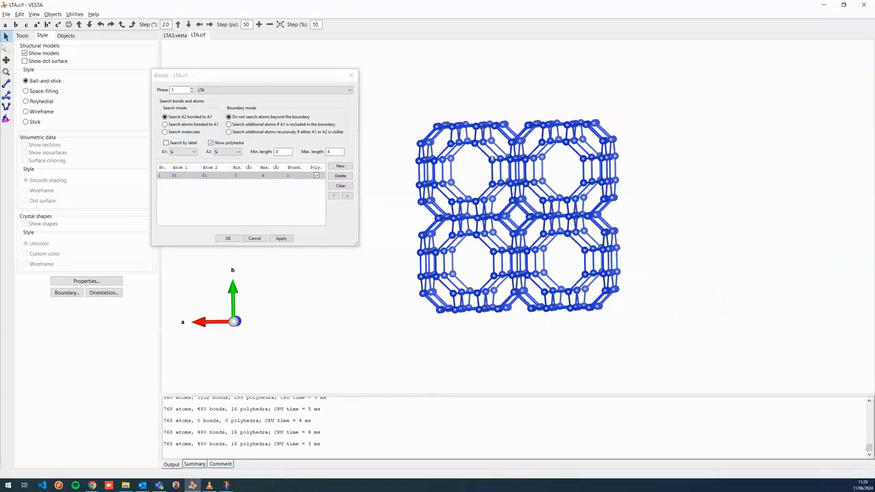
{"action": "left_click", "coordinate": [337, 152]}
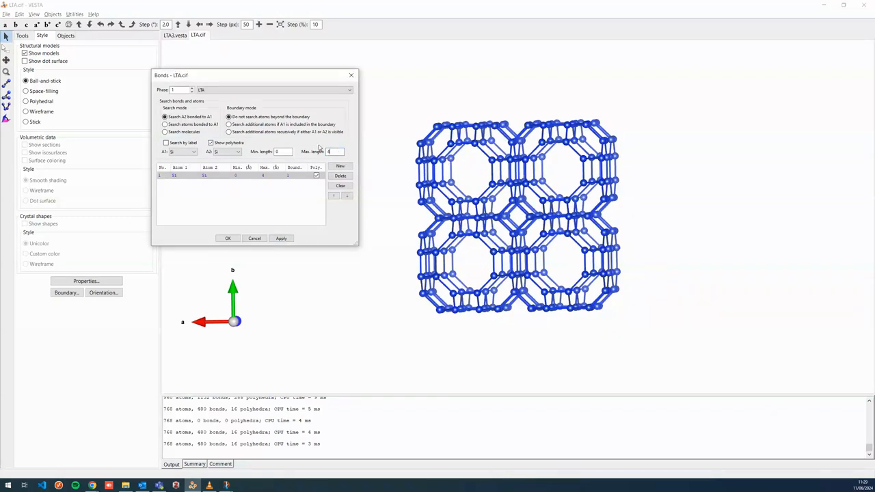
{"action": "key", "text": "BackSpace"}
{"action": "type", "text": "6"}
{"action": "left_click", "coordinate": [286, 239]}
Set the maximum Si–Si bond length to 4 Å, apply it and confirm the bond settings
{"action": "left_click_drag", "start_coordinate": [445, 229], "coordinate": [490, 222]}
{"action": "left_click", "coordinate": [334, 152]}
{"action": "key", "text": "BackSpace"}
{"action": "type", "text": "4"}
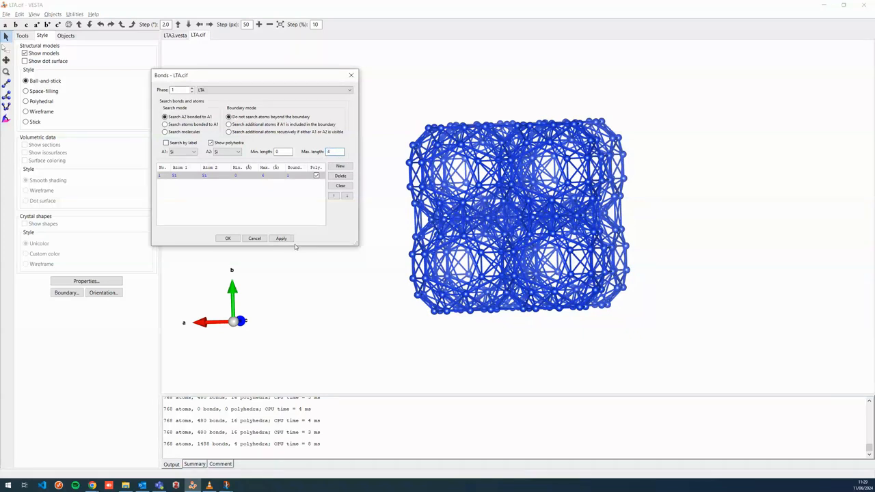
{"action": "left_click", "coordinate": [288, 241]}
{"action": "left_click_drag", "start_coordinate": [489, 151], "coordinate": [523, 144]}
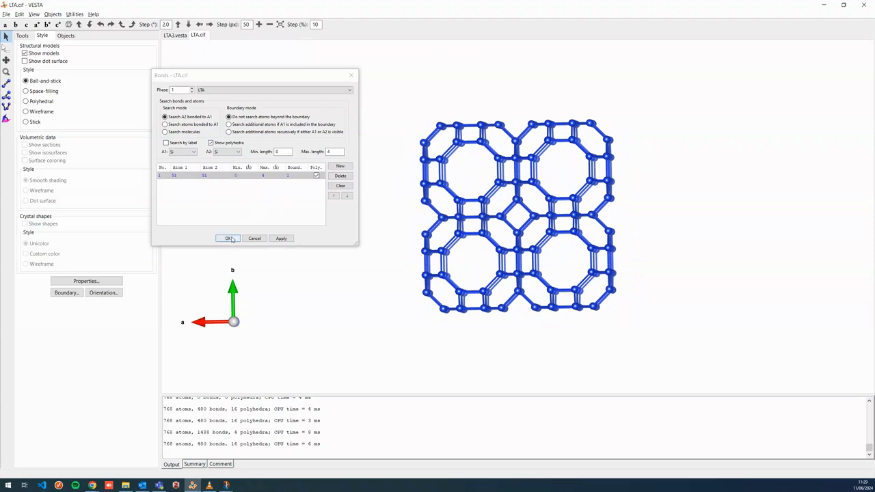
{"action": "left_click", "coordinate": [229, 238]}
Switch to the LTA3.vesta polyhedral model for comparison
{"action": "left_click_drag", "start_coordinate": [602, 261], "coordinate": [551, 267]}
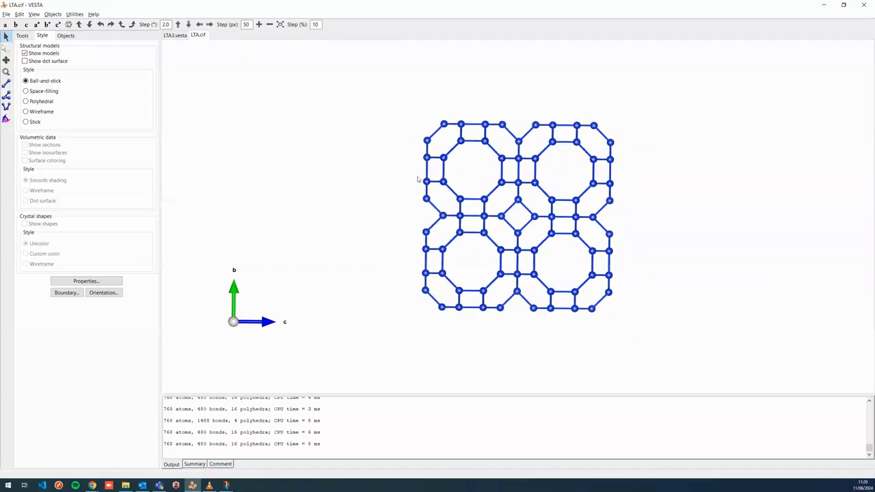
{"action": "left_click", "coordinate": [174, 35]}
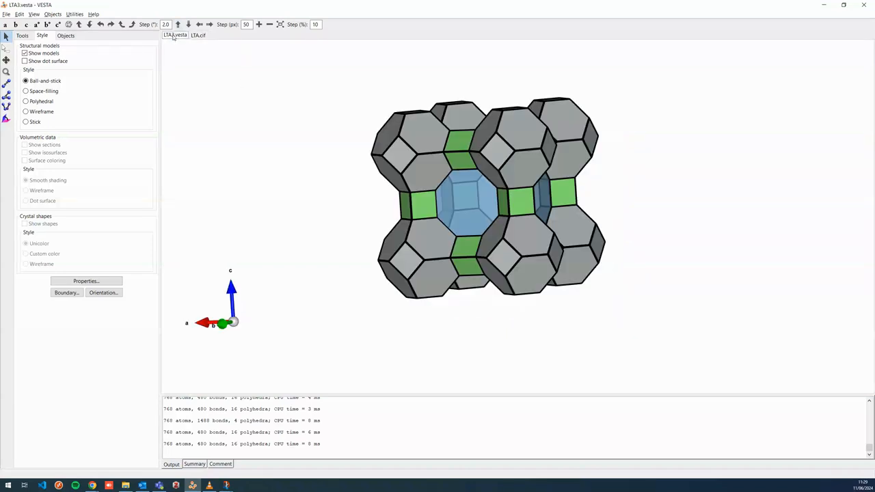
Compare the LTA3.vesta polyhedral cage model with the LTA.cif Si–Si framework by switching between them and rotating each
{"action": "left_click_drag", "start_coordinate": [458, 203], "coordinate": [489, 205]}
{"action": "left_click", "coordinate": [198, 35]}
{"action": "left_click_drag", "start_coordinate": [548, 219], "coordinate": [498, 213]}
{"action": "left_click", "coordinate": [177, 35]}
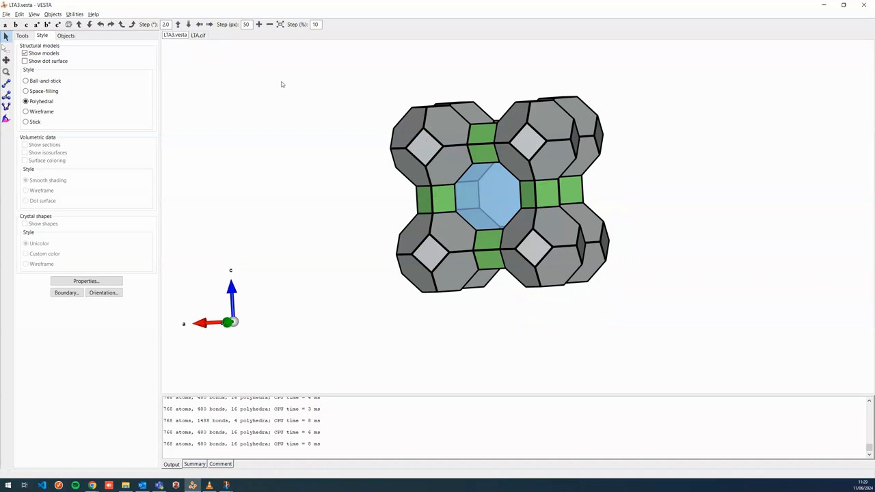
{"action": "left_click", "coordinate": [197, 35]}
{"action": "left_click_drag", "start_coordinate": [518, 195], "coordinate": [477, 210]}
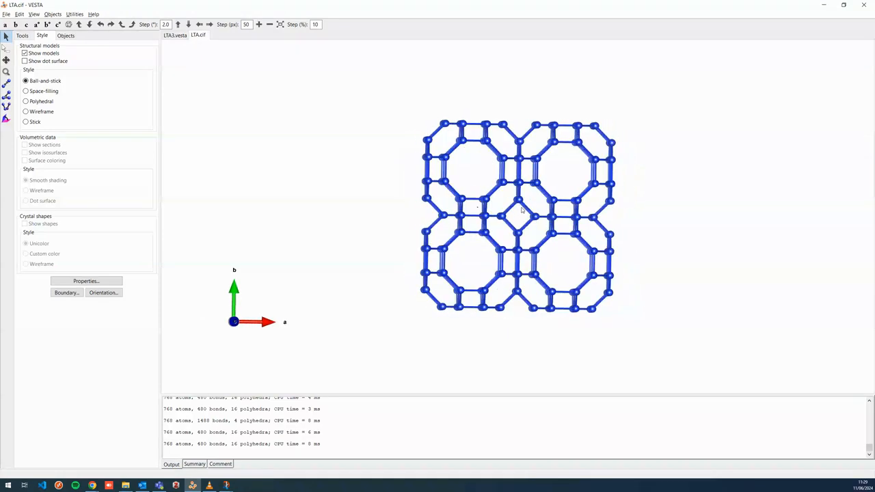
{"action": "left_click_drag", "start_coordinate": [533, 220], "coordinate": [592, 216]}
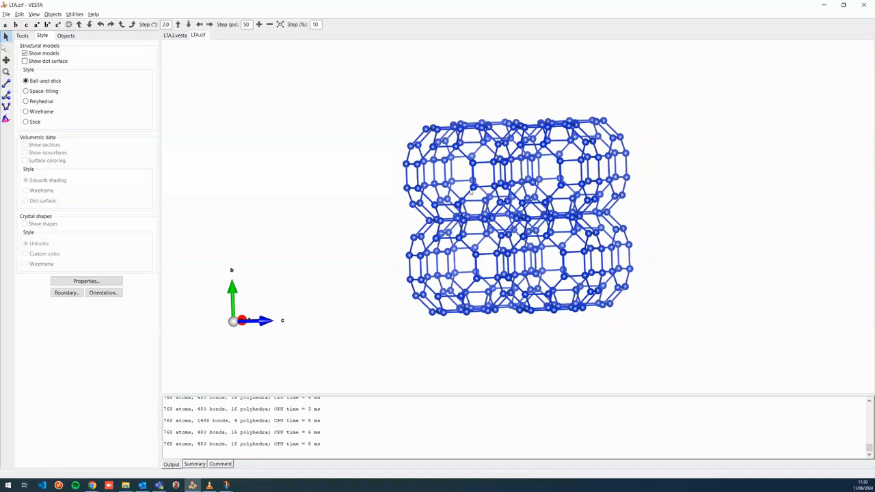
{"action": "left_click", "coordinate": [175, 34]}
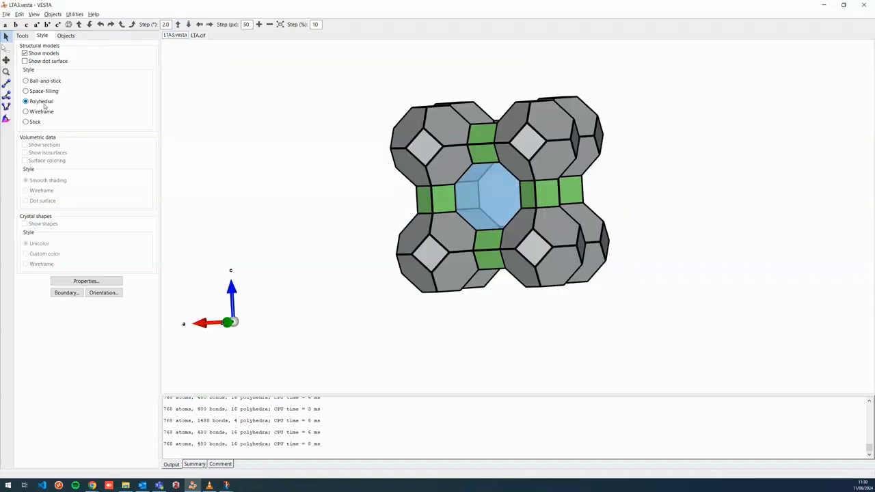
{"action": "left_click", "coordinate": [199, 35]}
Try the Polyhedral style on the LTA.cif framework and return to Ball-and-stick
{"action": "left_click", "coordinate": [47, 102]}
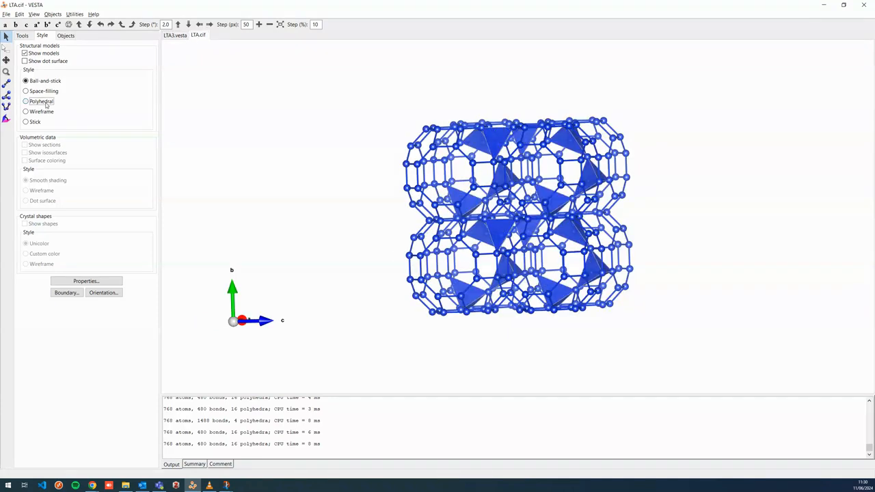
{"action": "left_click_drag", "start_coordinate": [571, 212], "coordinate": [540, 220]}
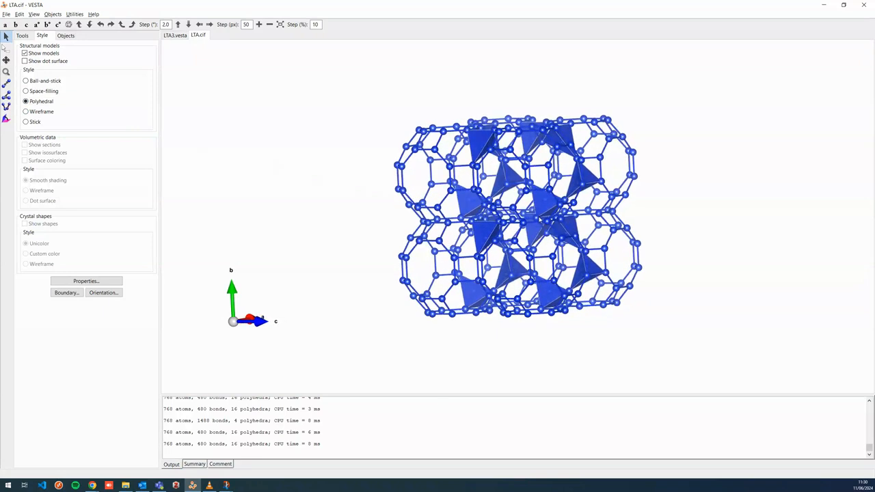
{"action": "mouse_move", "coordinate": [530, 189]}
{"action": "left_mouse_down"}
{"action": "mouse_move", "coordinate": [562, 190]}
{"action": "mouse_move", "coordinate": [544, 190]}
{"action": "left_mouse_up"}
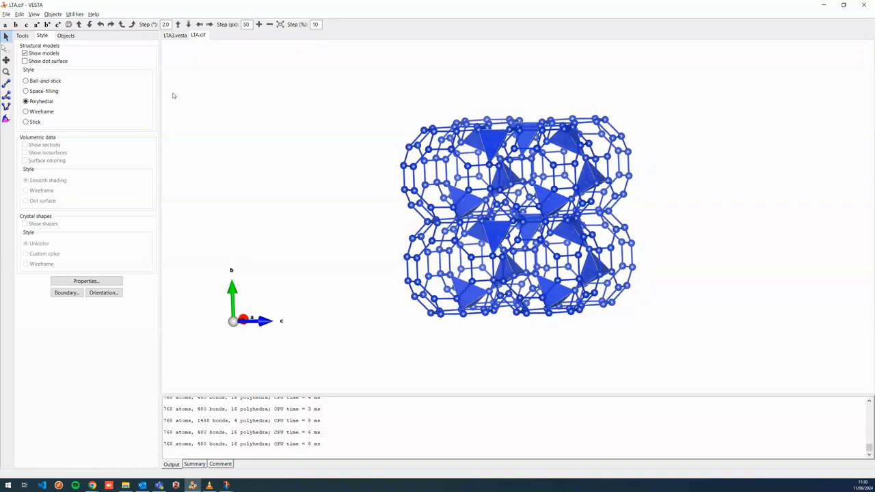
{"action": "left_click", "coordinate": [32, 80]}
{"action": "left_click_drag", "start_coordinate": [627, 246], "coordinate": [483, 249]}
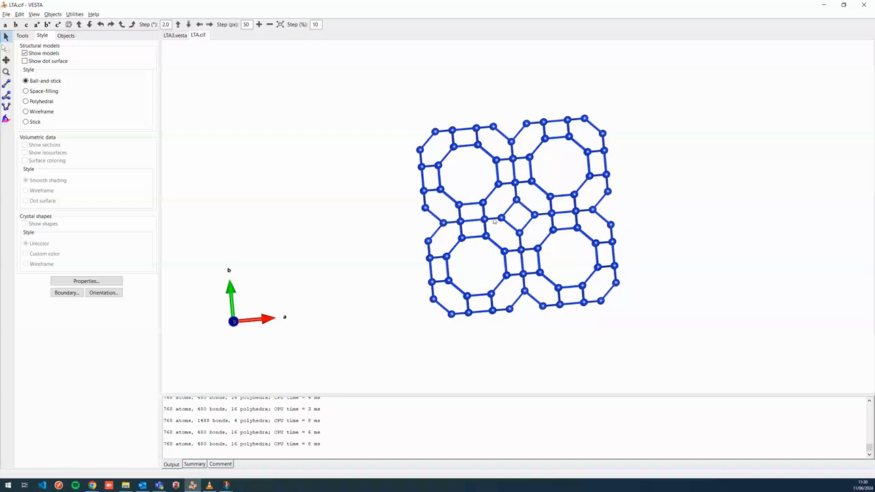
{"action": "mouse_move", "coordinate": [488, 226]}
{"action": "left_mouse_down"}
{"action": "mouse_move", "coordinate": [578, 210]}
{"action": "mouse_move", "coordinate": [522, 202]}
{"action": "mouse_move", "coordinate": [492, 216]}
{"action": "left_mouse_up"}
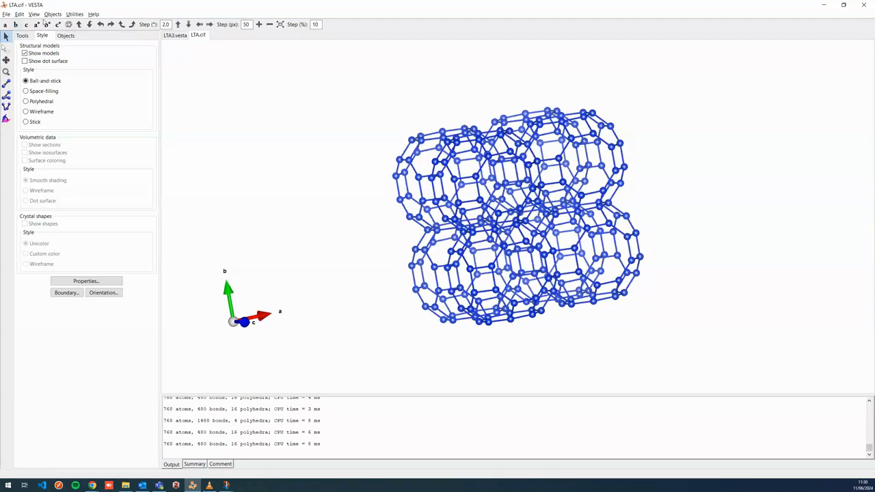
Add a new atom site with element Ni in the structure parameters and apply it
{"action": "left_click", "coordinate": [68, 24]}
{"action": "left_click_drag", "start_coordinate": [457, 151], "coordinate": [491, 136]}
{"action": "left_click", "coordinate": [20, 14]}
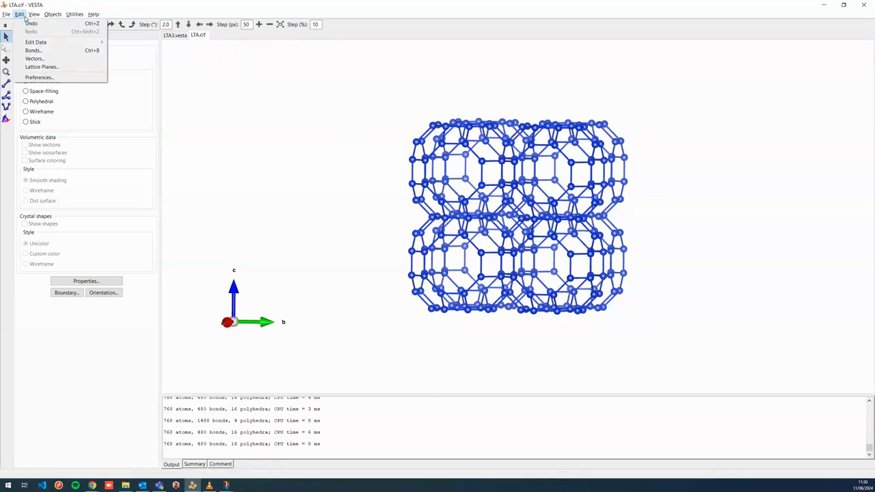
{"action": "mouse_move", "coordinate": [29, 43]}
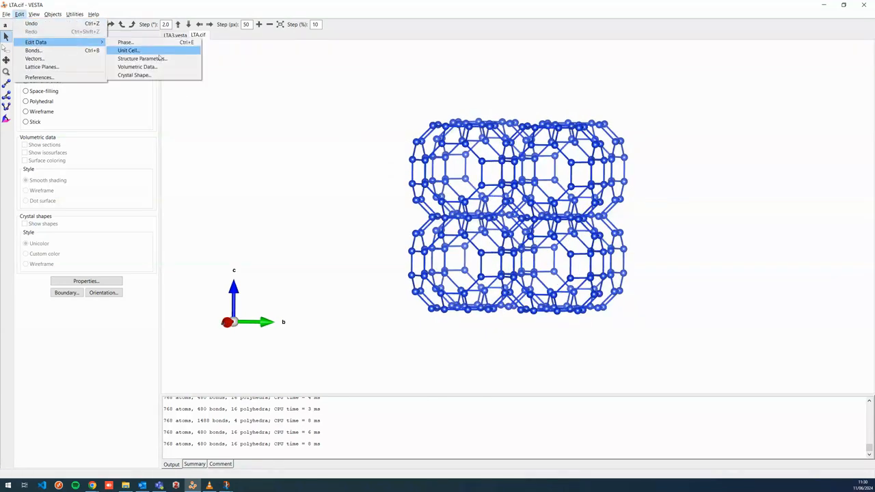
{"action": "left_click", "coordinate": [159, 62]}
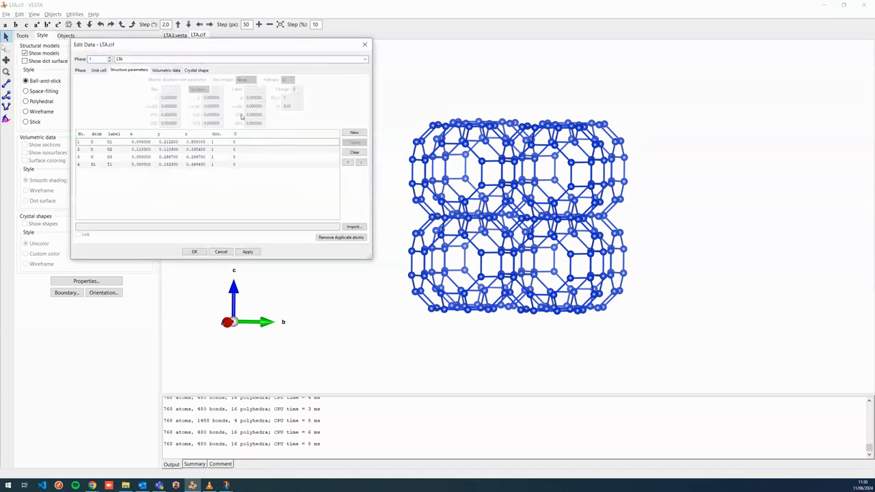
{"action": "left_click_drag", "start_coordinate": [179, 48], "coordinate": [228, 58]}
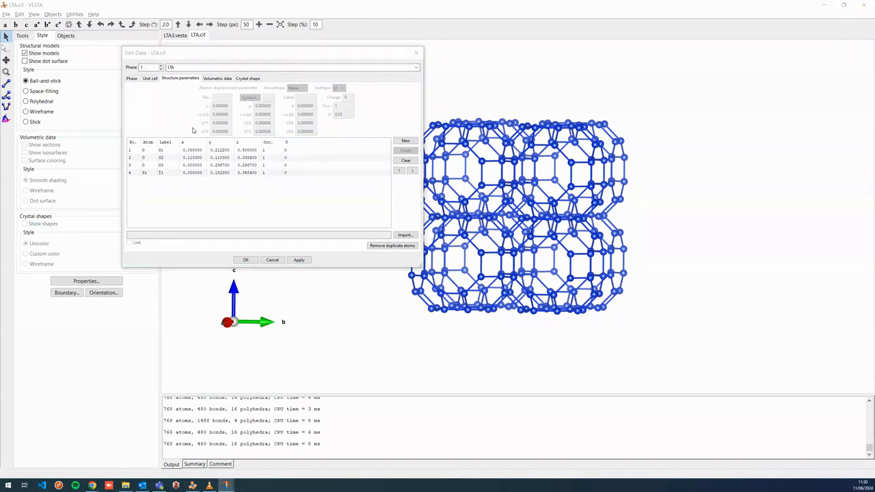
{"action": "left_click", "coordinate": [406, 141]}
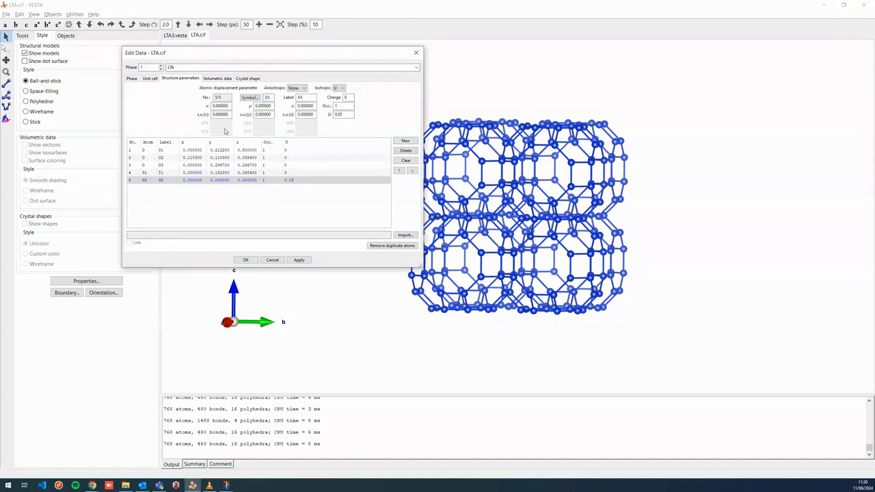
{"action": "left_click", "coordinate": [255, 98]}
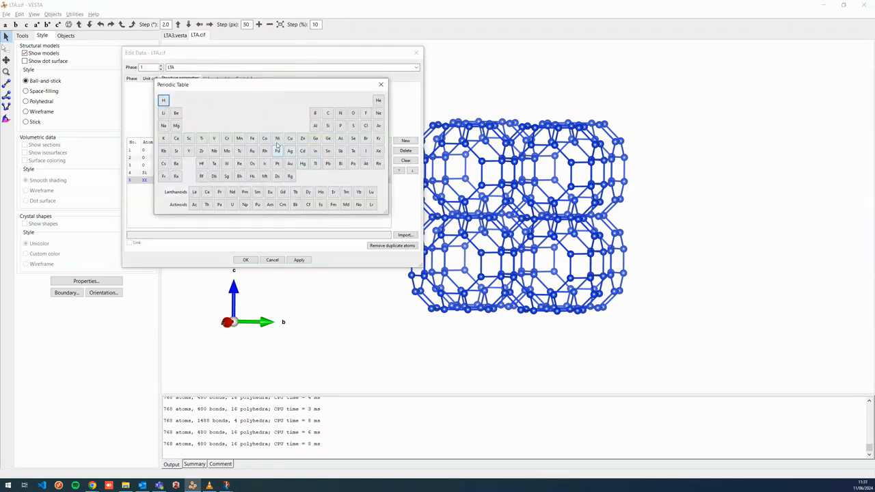
{"action": "left_click", "coordinate": [277, 138]}
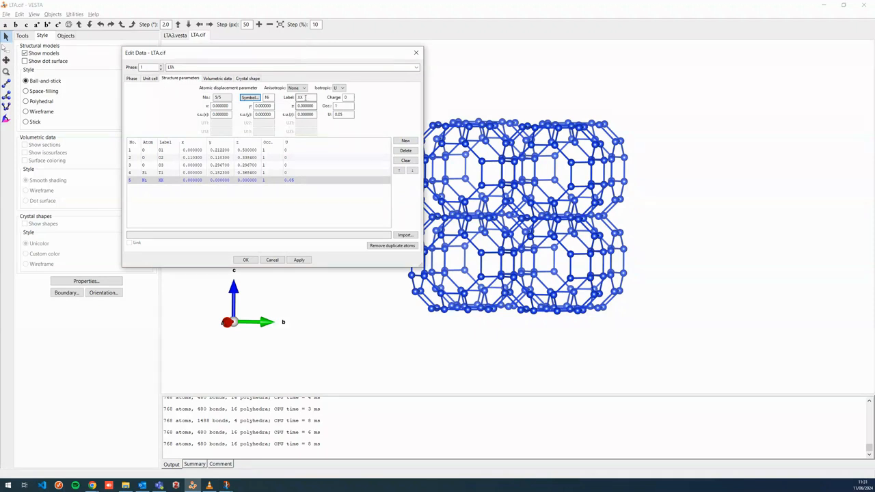
{"action": "double_click", "coordinate": [300, 98]}
{"action": "left_click", "coordinate": [198, 188]}
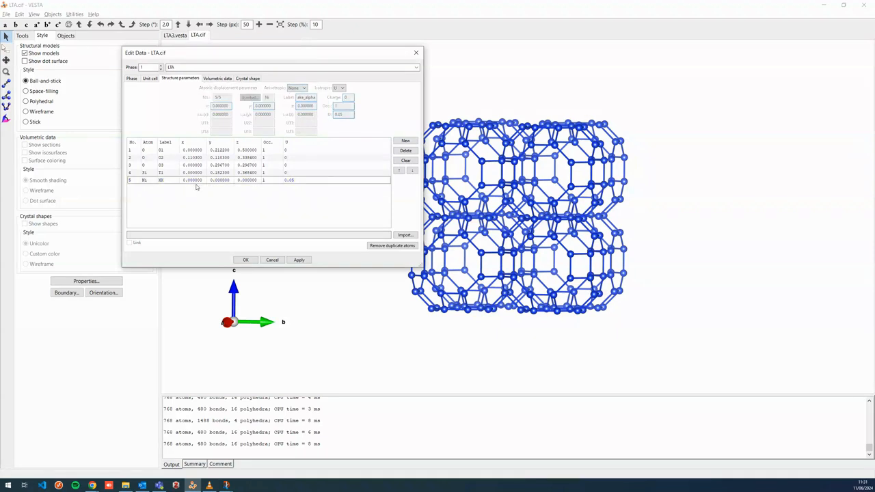
{"action": "left_click", "coordinate": [258, 180]}
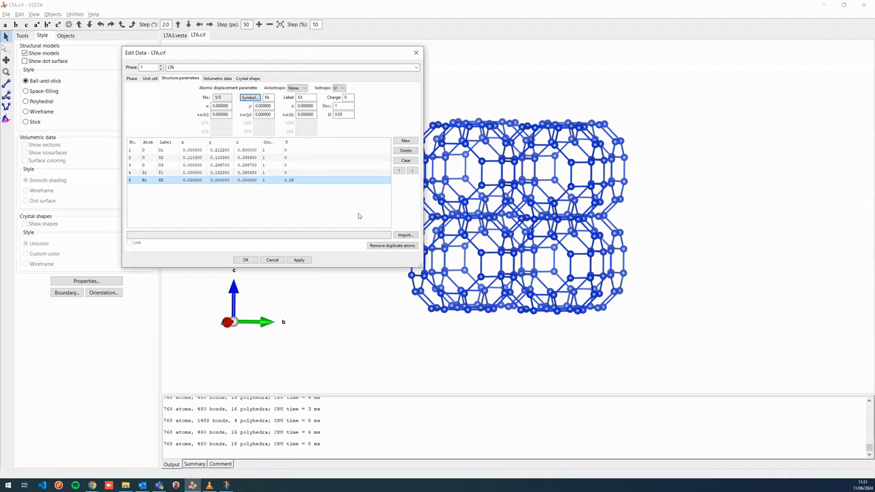
{"action": "left_click", "coordinate": [299, 260]}
Set the Ni atom's x coordinate to 0.5 and apply the change
{"action": "left_click_drag", "start_coordinate": [631, 260], "coordinate": [513, 217]}
{"action": "left_click_drag", "start_coordinate": [337, 53], "coordinate": [259, 47]}
{"action": "left_click_drag", "start_coordinate": [427, 154], "coordinate": [482, 170]}
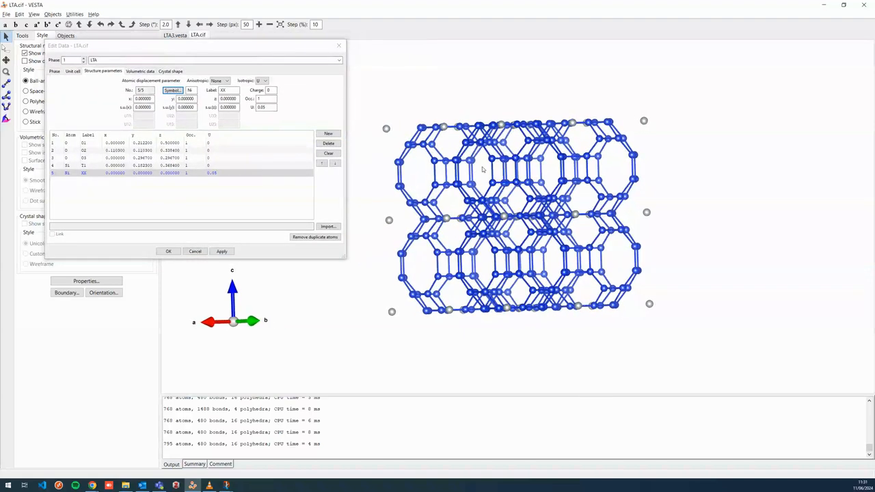
{"action": "left_click_drag", "start_coordinate": [627, 186], "coordinate": [534, 201]}
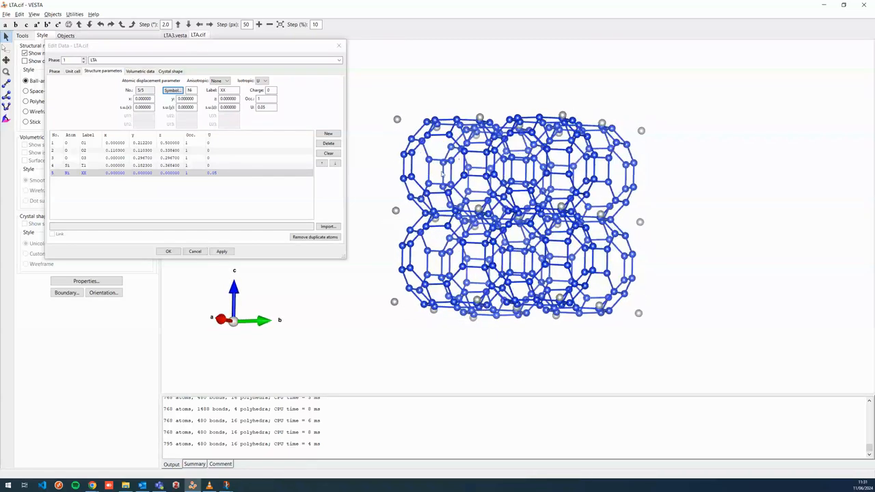
{"action": "left_click_drag", "start_coordinate": [150, 98], "coordinate": [140, 98]}
{"action": "type", "text": "5"}
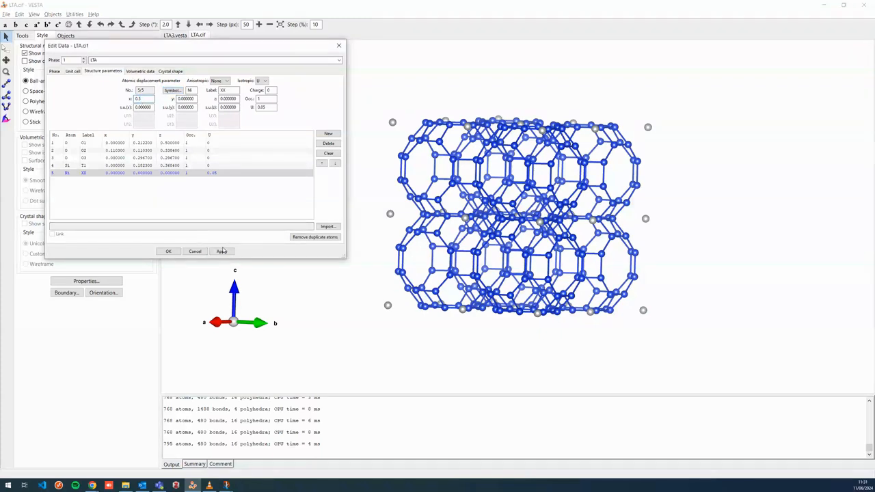
{"action": "left_click", "coordinate": [221, 251]}
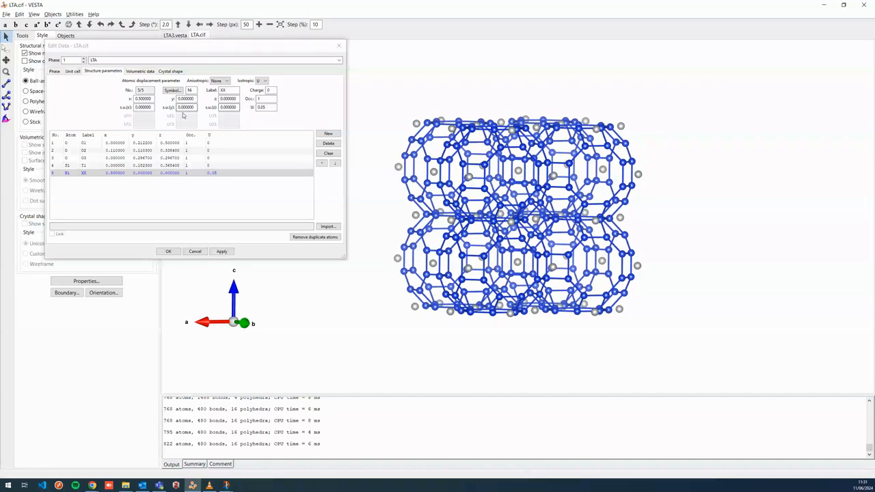
Set the Ni atom's y and z coordinates to 0.5 and apply them
{"action": "double_click", "coordinate": [186, 98]}
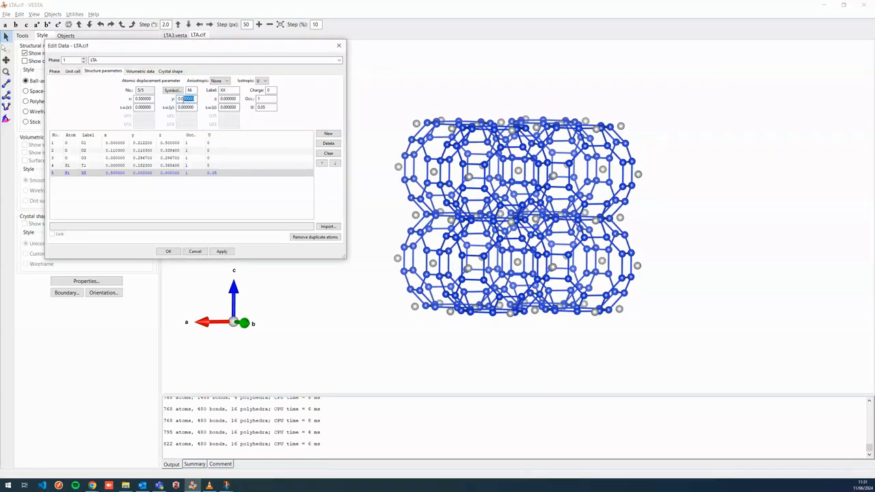
{"action": "type", "text": "5"}
{"action": "left_click_drag", "start_coordinate": [237, 100], "coordinate": [225, 101]}
{"action": "type", "text": "5"}
{"action": "left_click", "coordinate": [224, 253]}
Rotate the framework to examine the Ni atom positions in the cages and confirm the structure edits
{"action": "left_click_drag", "start_coordinate": [528, 210], "coordinate": [471, 206]}
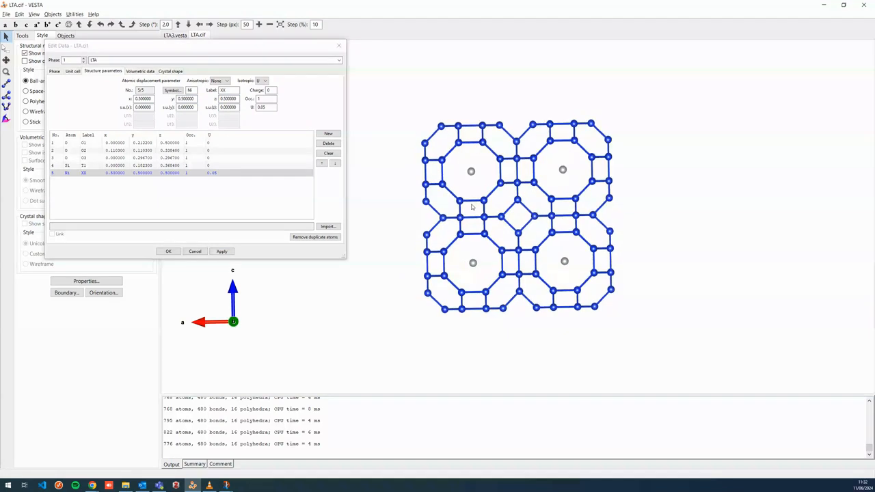
{"action": "left_click_drag", "start_coordinate": [568, 231], "coordinate": [540, 235]}
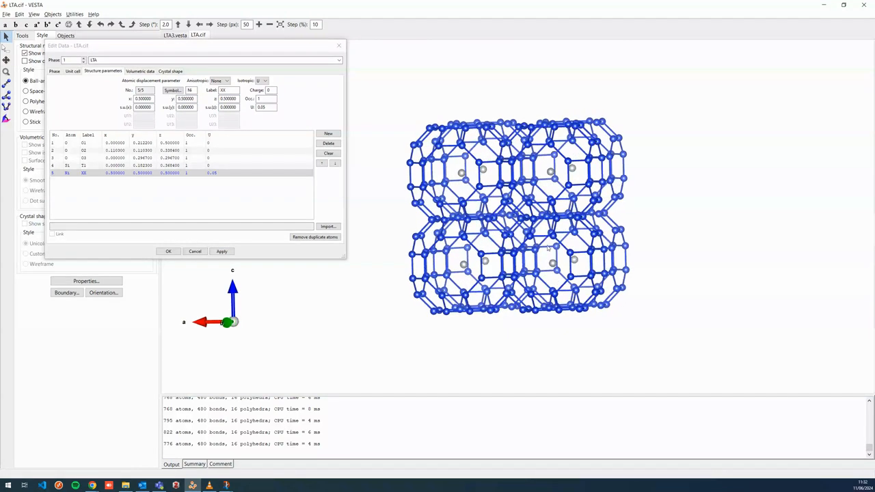
{"action": "left_click_drag", "start_coordinate": [499, 255], "coordinate": [526, 258]}
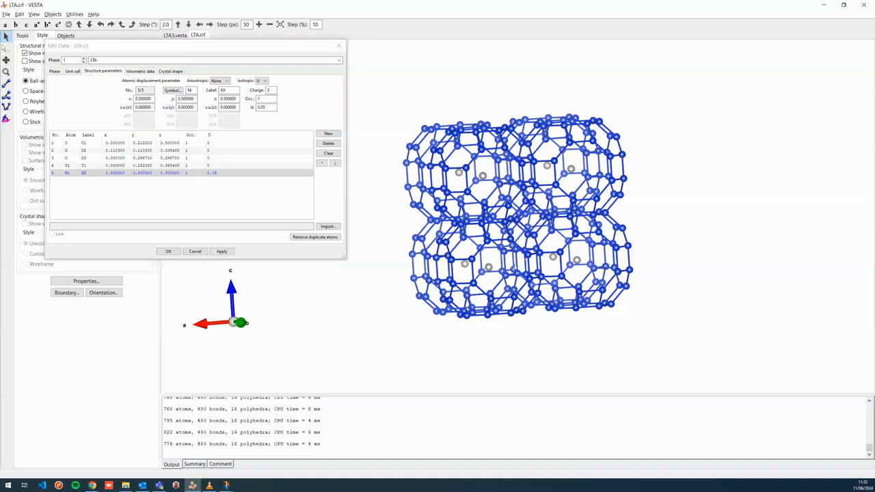
{"action": "left_click_drag", "start_coordinate": [514, 269], "coordinate": [513, 263]}
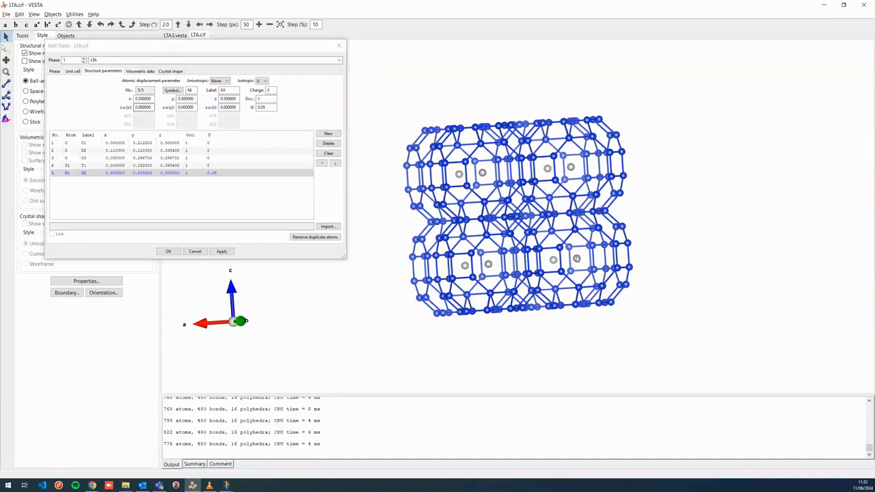
{"action": "left_click_drag", "start_coordinate": [577, 260], "coordinate": [565, 264]}
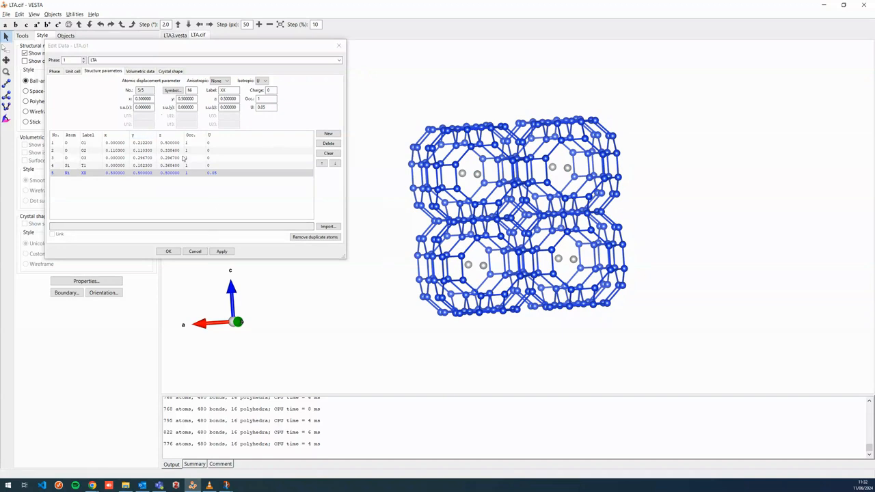
{"action": "left_click_drag", "start_coordinate": [479, 264], "coordinate": [505, 272]}
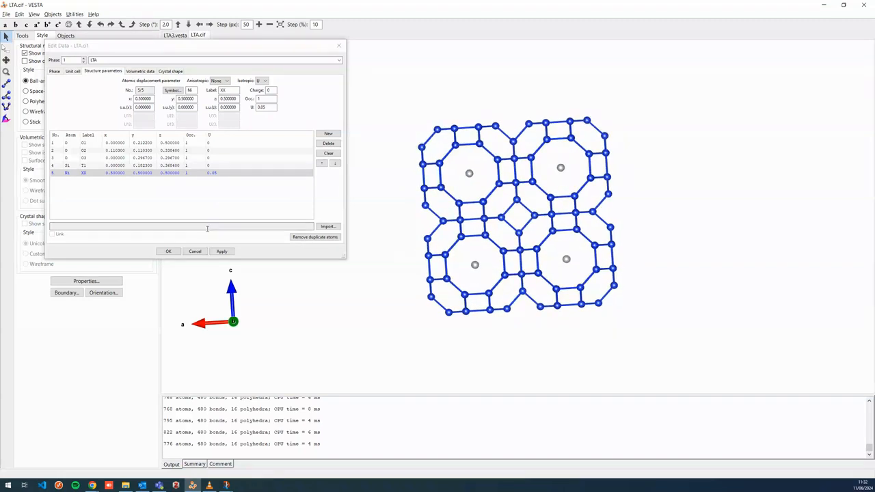
{"action": "left_click", "coordinate": [168, 252]}
{"action": "mouse_move", "coordinate": [476, 281]}
{"action": "left_mouse_down"}
{"action": "mouse_move", "coordinate": [546, 279]}
{"action": "mouse_move", "coordinate": [482, 281]}
{"action": "left_mouse_up"}
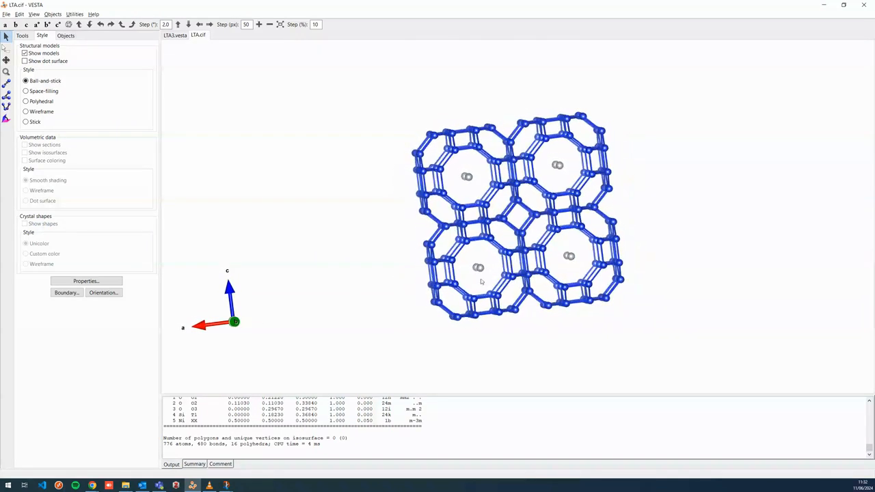
{"action": "left_click", "coordinate": [38, 102]}
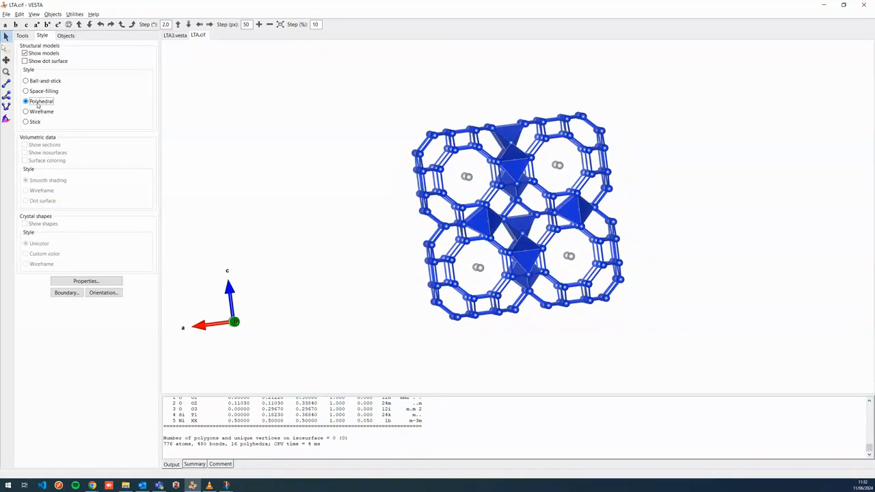
{"action": "left_click", "coordinate": [53, 80]}
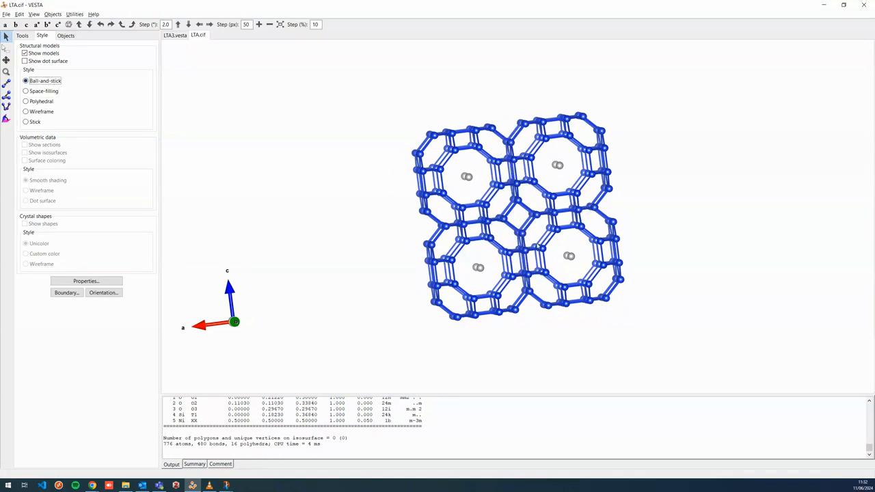
{"action": "left_click_drag", "start_coordinate": [522, 207], "coordinate": [471, 257]}
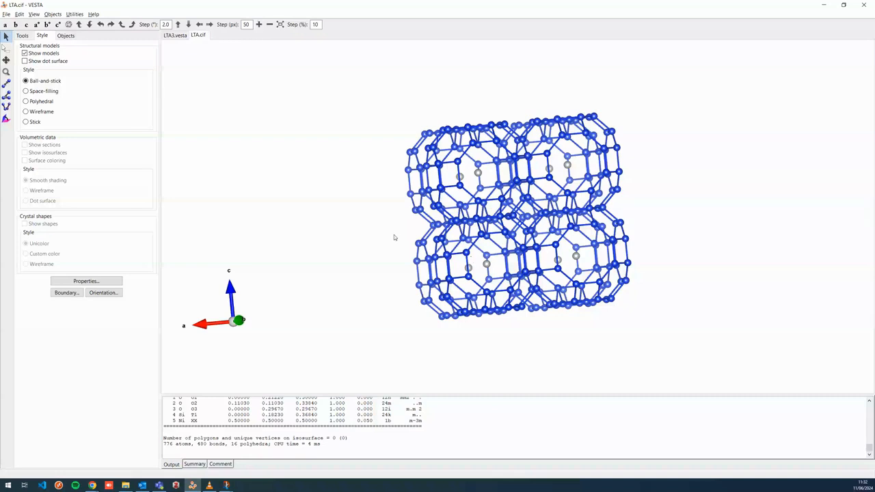
Add a new Ni–Si bond search that does not search atoms beyond the boundary, and apply it
{"action": "key", "text": "ctrl+b"}
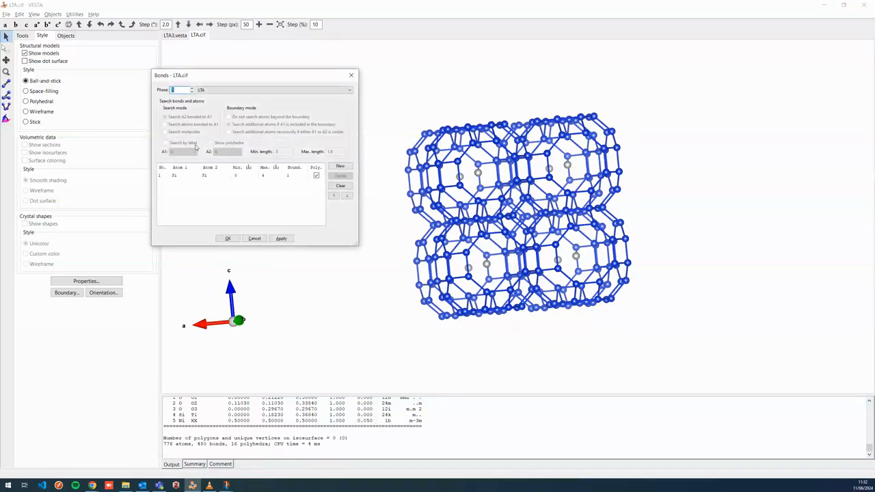
{"action": "left_click", "coordinate": [340, 166]}
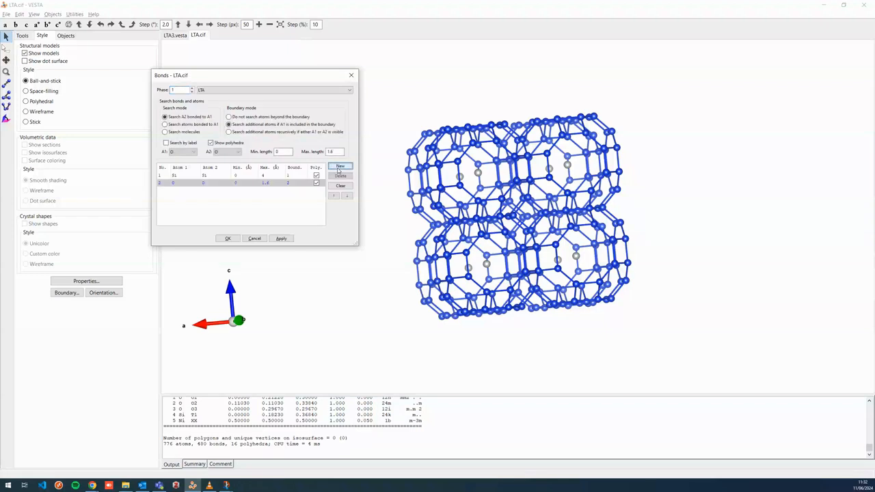
{"action": "left_click", "coordinate": [190, 152]}
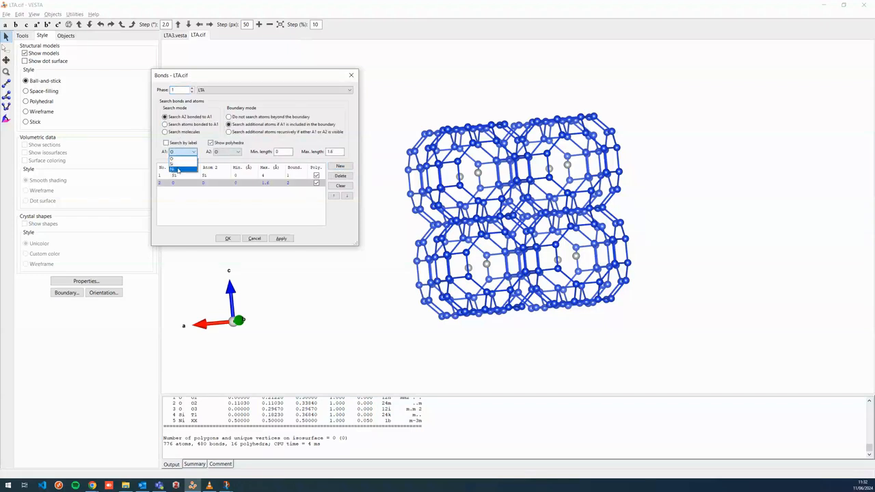
{"action": "left_click", "coordinate": [178, 170]}
{"action": "left_click", "coordinate": [236, 152]}
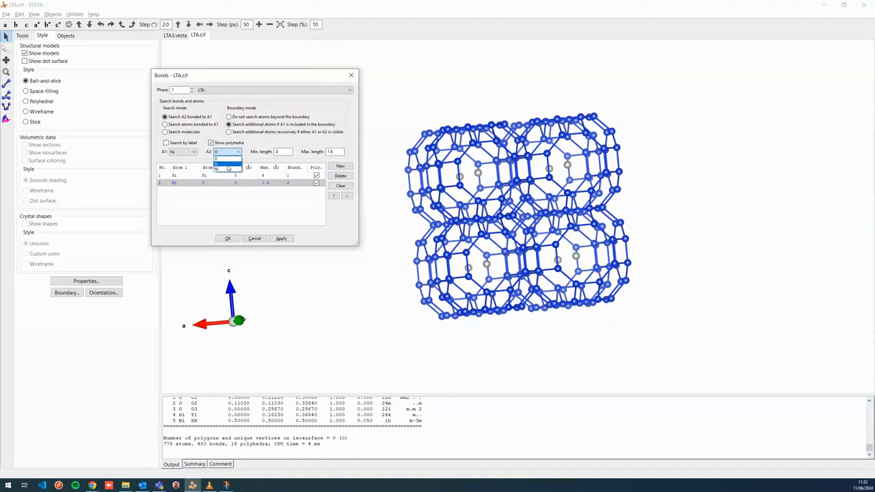
{"action": "left_click", "coordinate": [228, 164]}
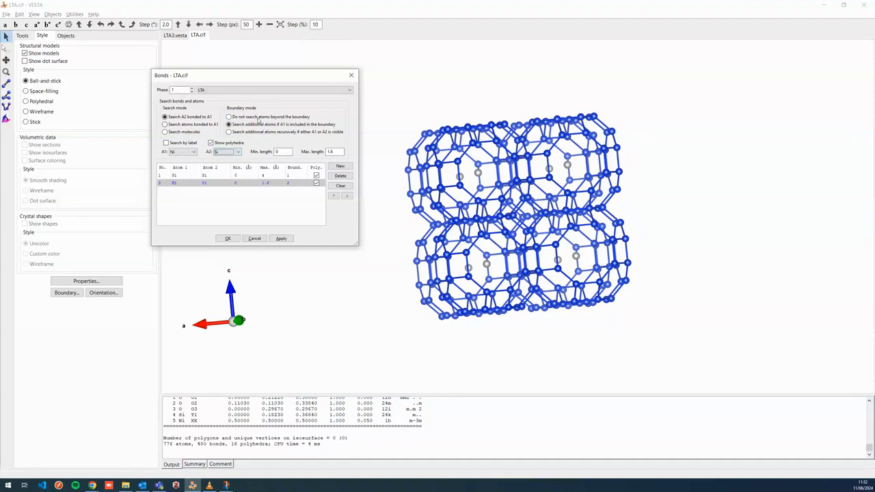
{"action": "left_click", "coordinate": [260, 118]}
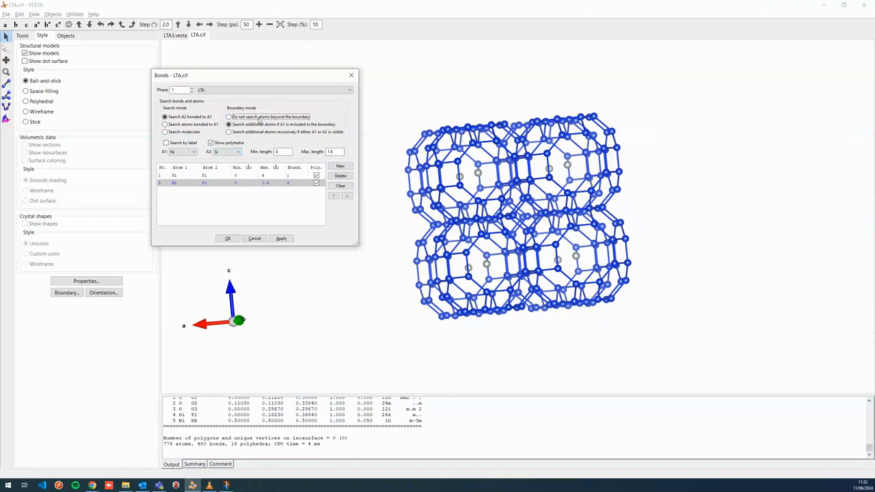
{"action": "left_click", "coordinate": [281, 239]}
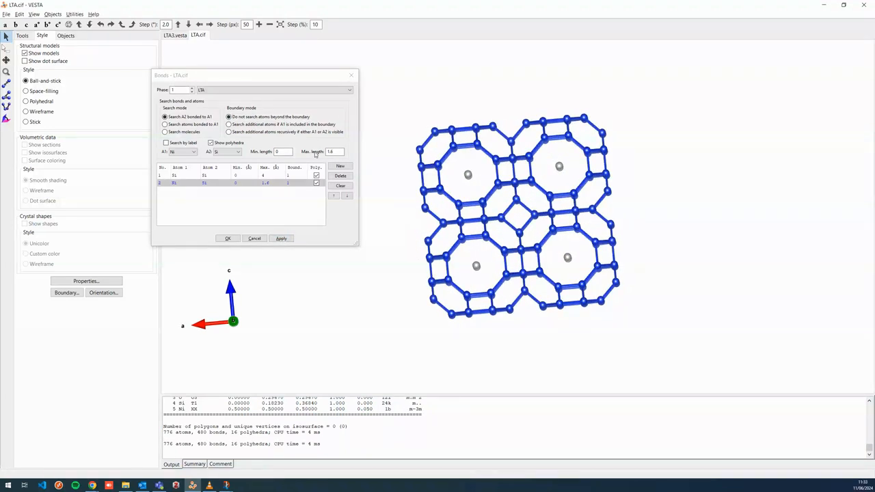
Set the Ni–Si bond maximum length to 4 Å and apply it
{"action": "left_click_drag", "start_coordinate": [340, 152], "coordinate": [315, 151]}
{"action": "type", "text": "4"}
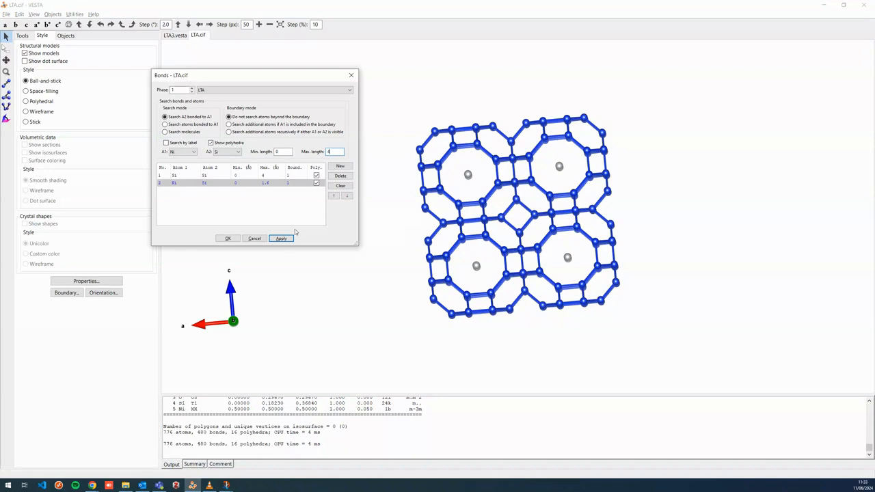
{"action": "left_click", "coordinate": [286, 238]}
Set the Ni–Si bond maximum length to 8 Å, apply it and close the bonds dialog
{"action": "left_click_drag", "start_coordinate": [338, 152], "coordinate": [312, 156]}
{"action": "left_click", "coordinate": [281, 239]}
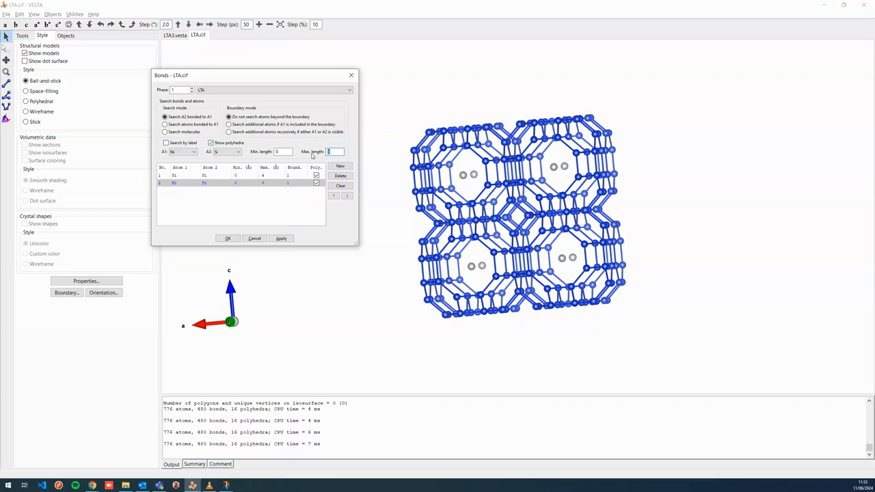
{"action": "left_click", "coordinate": [289, 239]}
{"action": "mouse_move", "coordinate": [574, 227]}
{"action": "left_mouse_down"}
{"action": "mouse_move", "coordinate": [533, 227]}
{"action": "mouse_move", "coordinate": [592, 228]}
{"action": "left_mouse_up"}
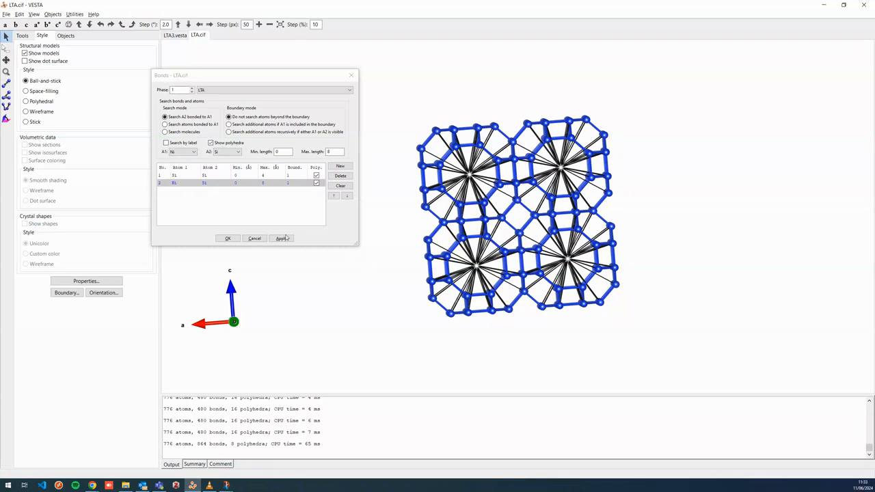
{"action": "left_click", "coordinate": [227, 239]}
Switch the model display style to Polyhedral
{"action": "left_click_drag", "start_coordinate": [606, 199], "coordinate": [573, 199]}
{"action": "left_click_drag", "start_coordinate": [600, 198], "coordinate": [605, 199]}
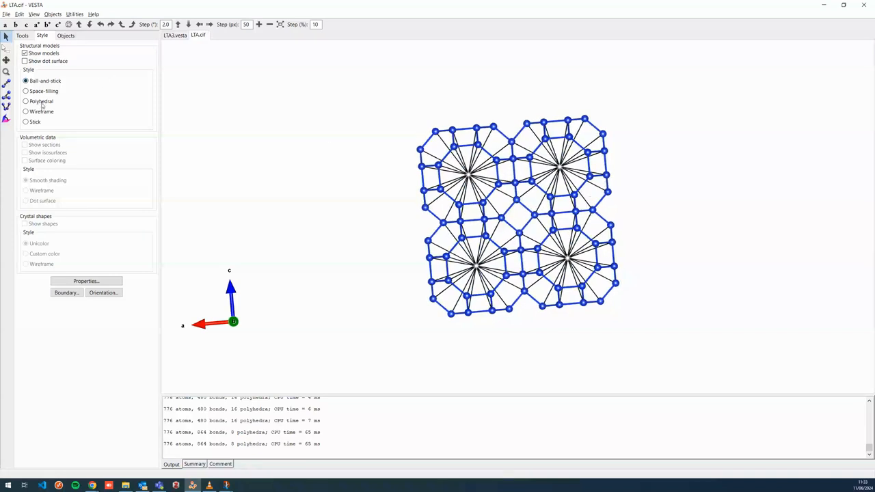
{"action": "left_click_drag", "start_coordinate": [512, 228], "coordinate": [497, 233]}
{"action": "left_click", "coordinate": [26, 101]}
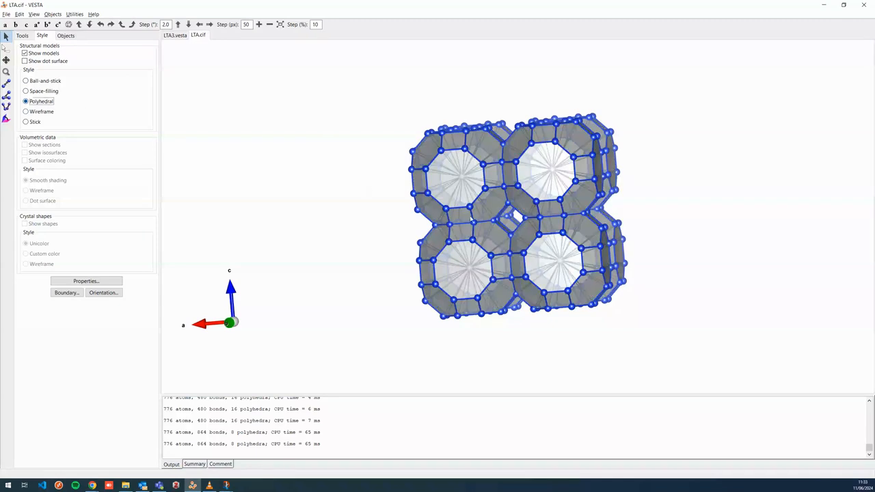
Toggle the Ni–Si bonds' visibility in the objects list
{"action": "left_click_drag", "start_coordinate": [631, 271], "coordinate": [559, 292]}
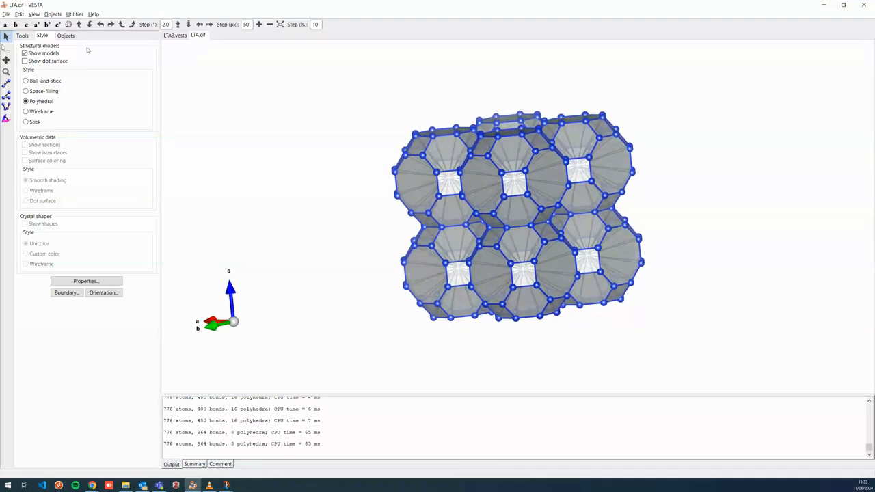
{"action": "left_click", "coordinate": [69, 36]}
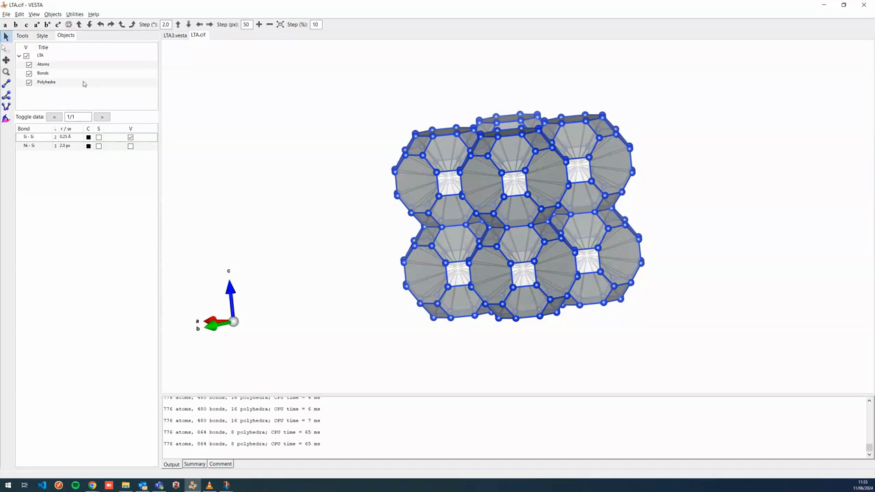
{"action": "left_click_drag", "start_coordinate": [479, 200], "coordinate": [451, 198]}
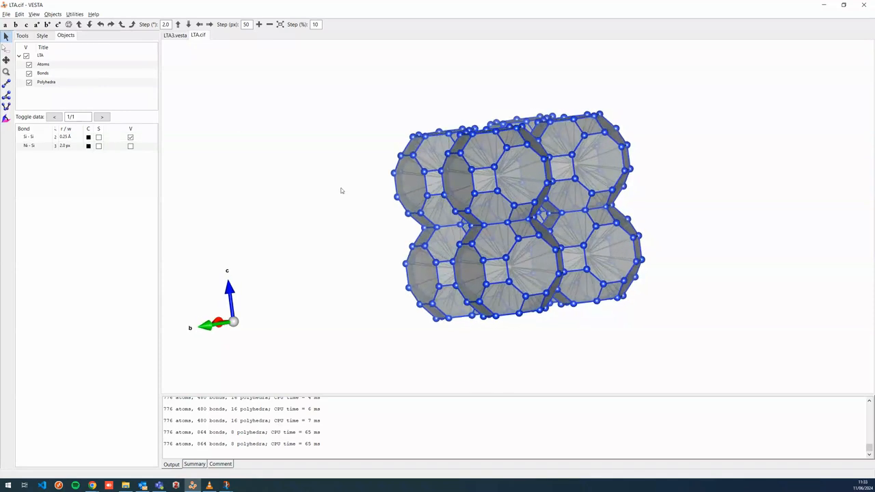
{"action": "left_click", "coordinate": [54, 75]}
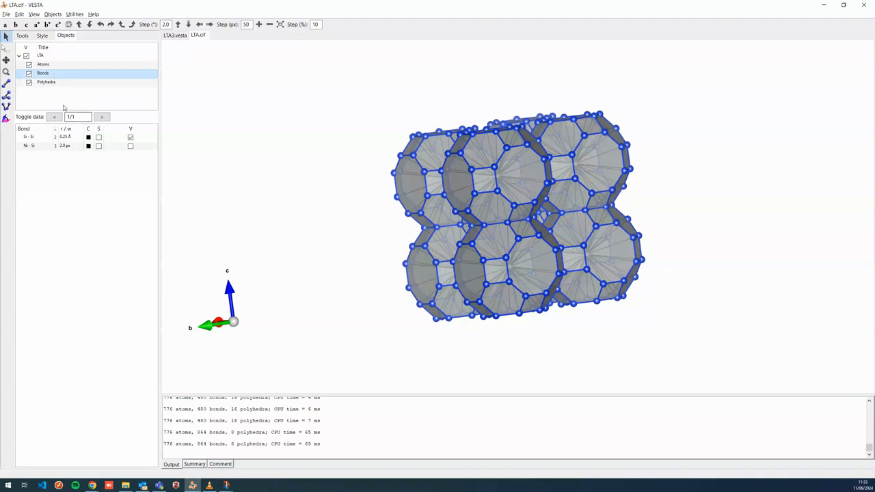
{"action": "left_click", "coordinate": [130, 147]}
{"action": "left_click", "coordinate": [131, 148]}
{"action": "left_click", "coordinate": [131, 148]}
{"action": "left_click", "coordinate": [131, 148]}
{"action": "left_click", "coordinate": [130, 147]}
{"action": "left_click", "coordinate": [130, 147]}
Hide the Ni atoms in the objects list
{"action": "left_click", "coordinate": [43, 64]}
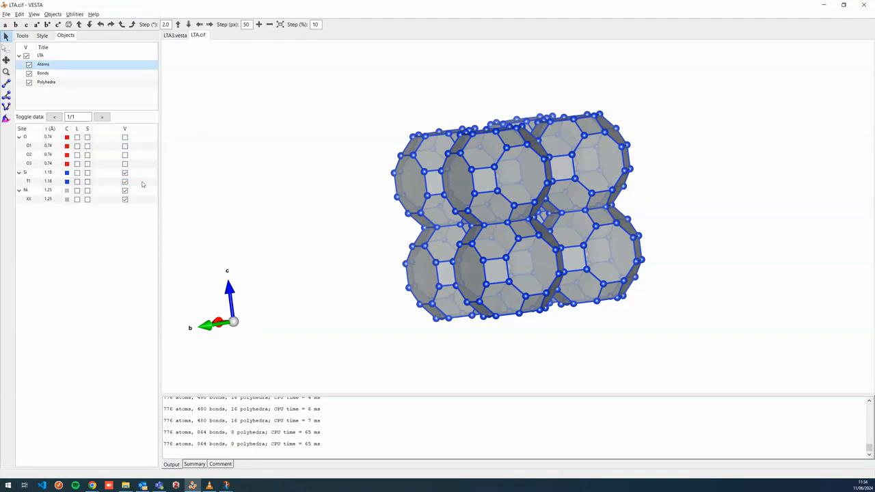
{"action": "left_click", "coordinate": [125, 192]}
{"action": "left_click_drag", "start_coordinate": [511, 215], "coordinate": [451, 241]}
Colour the Ni-centred polyhedra light blue
{"action": "left_click", "coordinate": [74, 83]}
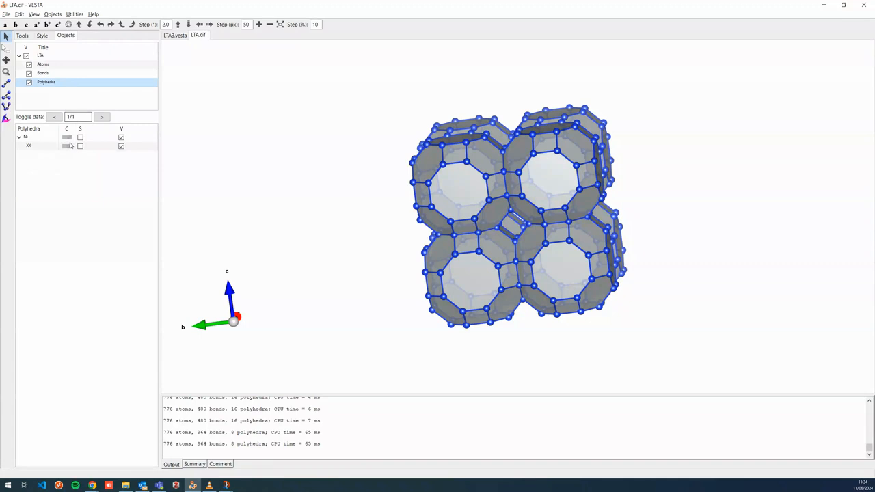
{"action": "left_click", "coordinate": [66, 146]}
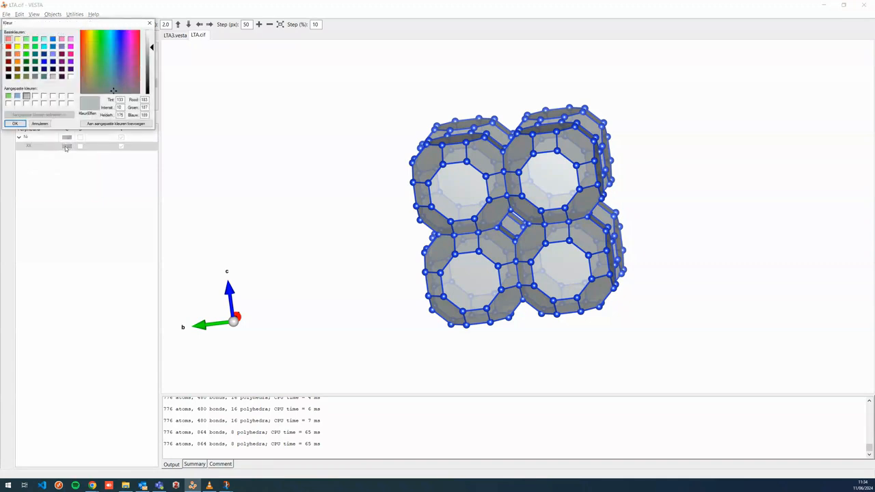
{"action": "left_click_drag", "start_coordinate": [85, 26], "coordinate": [90, 27]}
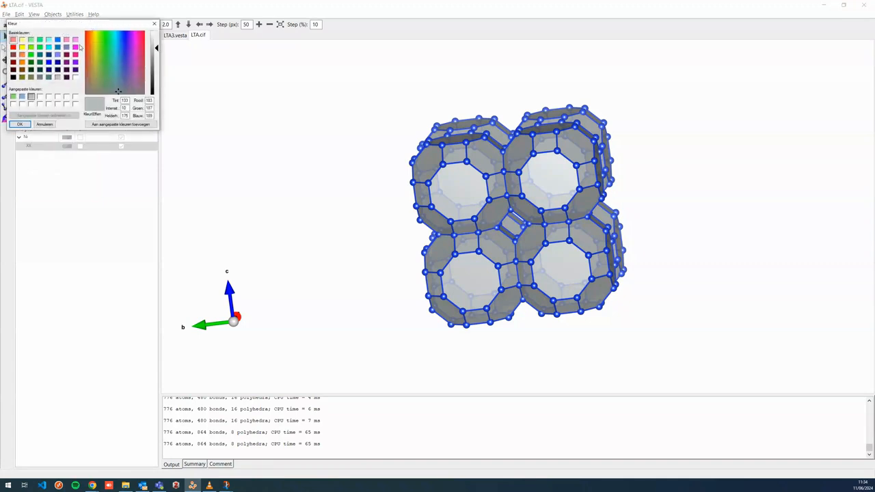
{"action": "left_click", "coordinate": [22, 97]}
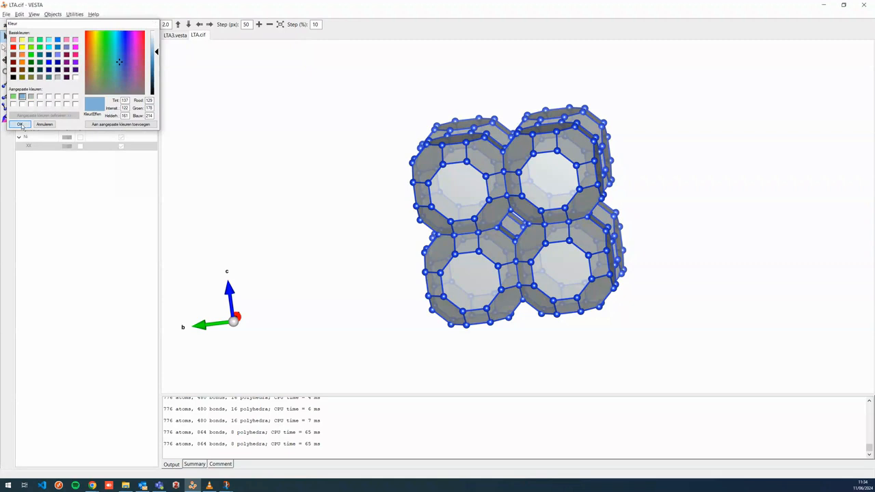
{"action": "left_click", "coordinate": [22, 126]}
{"action": "left_click_drag", "start_coordinate": [451, 164], "coordinate": [507, 176]}
{"action": "left_click", "coordinate": [69, 150]}
{"action": "left_click", "coordinate": [84, 164]}
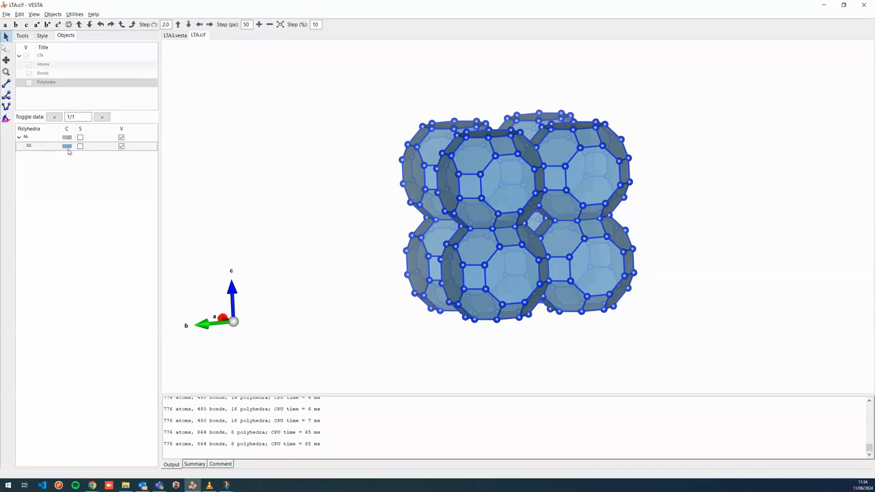
Compare the coloured model with the polyhedral model in the LTA3.vesta tab
{"action": "right_click", "coordinate": [67, 149]}
{"action": "mouse_move", "coordinate": [67, 151]}
{"action": "left_mouse_down"}
{"action": "mouse_move", "coordinate": [67, 169]}
{"action": "mouse_move", "coordinate": [67, 154]}
{"action": "left_mouse_up"}
{"action": "left_click_drag", "start_coordinate": [309, 197], "coordinate": [289, 187]}
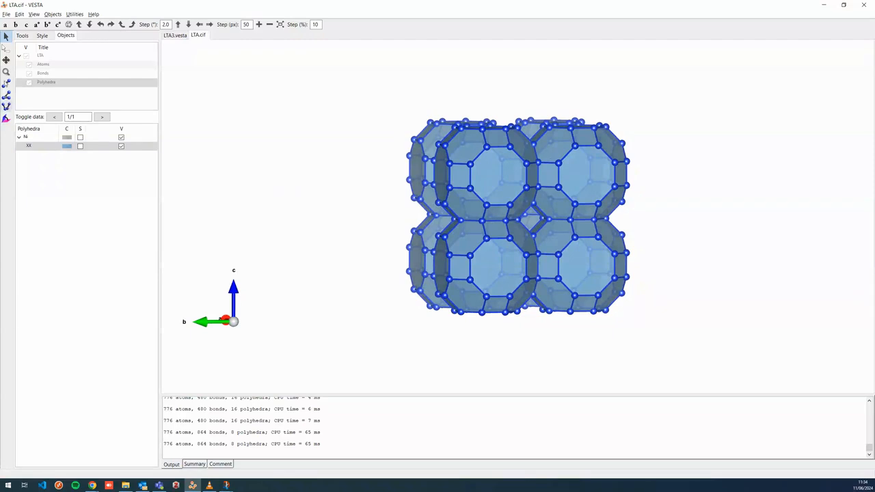
{"action": "left_click", "coordinate": [42, 35]}
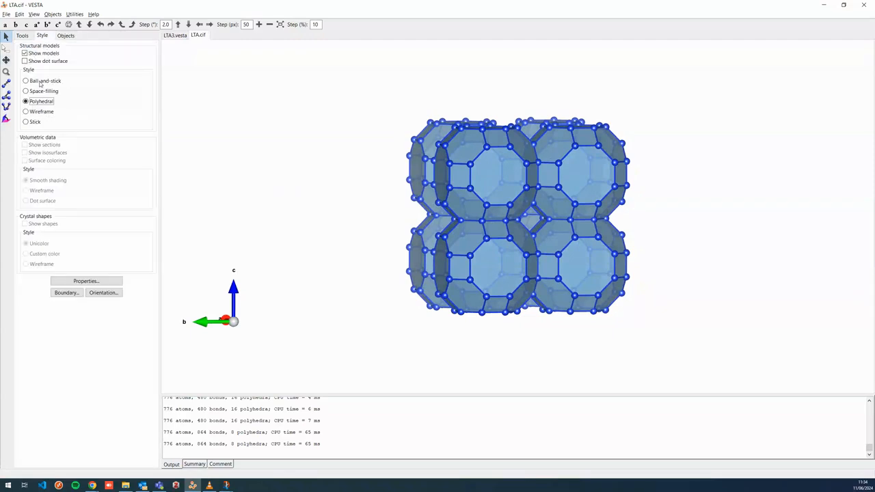
{"action": "left_click", "coordinate": [174, 35]}
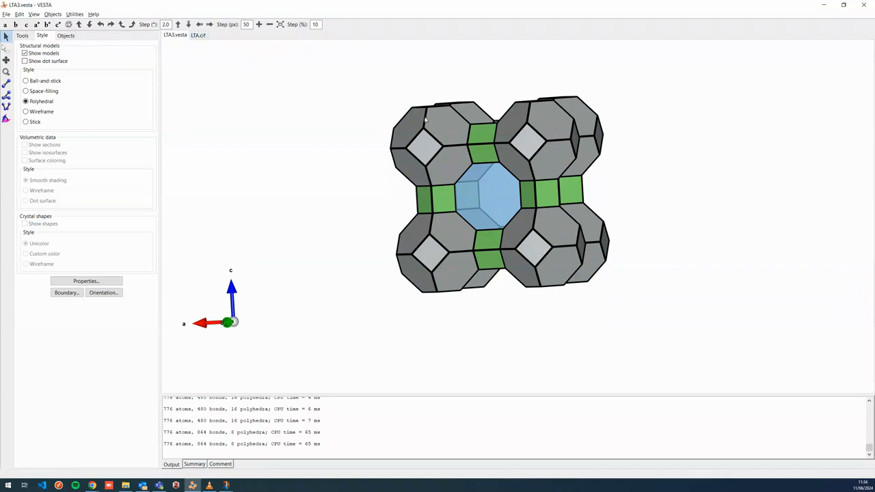
{"action": "left_click", "coordinate": [200, 36]}
{"action": "mouse_move", "coordinate": [581, 204]}
{"action": "left_mouse_down"}
{"action": "mouse_move", "coordinate": [538, 200]}
{"action": "mouse_move", "coordinate": [579, 199]}
{"action": "left_mouse_up"}
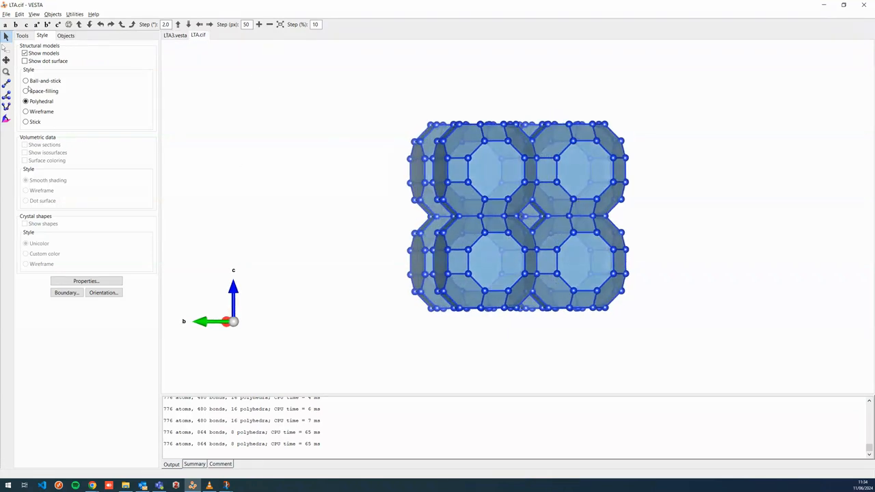
Switch the display style back to Ball-and-stick
{"action": "left_click", "coordinate": [39, 82]}
{"action": "left_click_drag", "start_coordinate": [527, 204], "coordinate": [494, 205]}
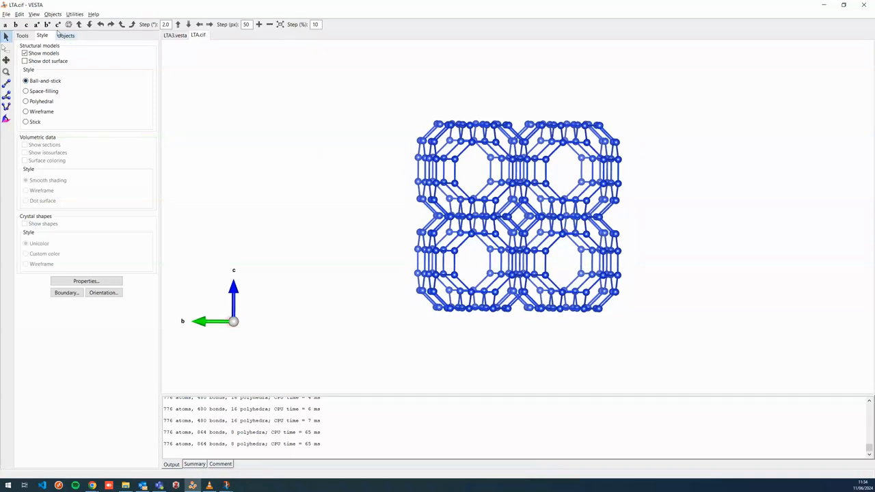
Open the structure parameters and relabel the Ni atom site as Fake alpha
{"action": "left_click", "coordinate": [19, 14]}
{"action": "mouse_move", "coordinate": [51, 43]}
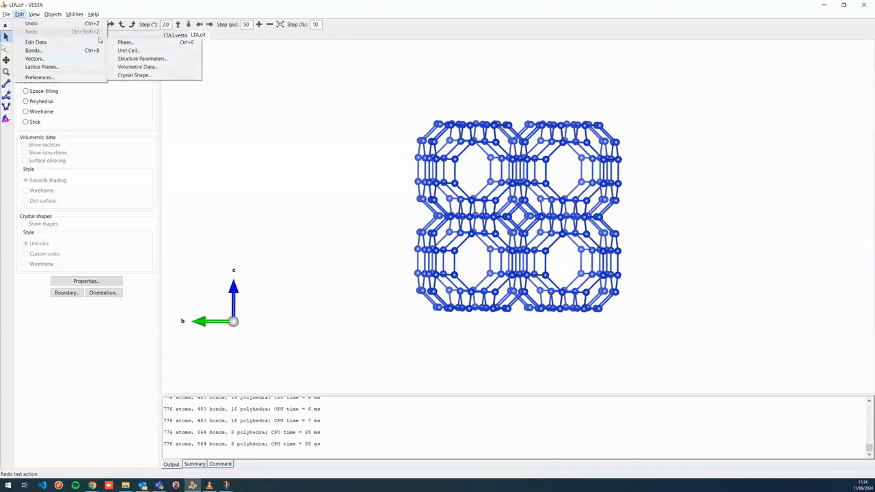
{"action": "left_click", "coordinate": [157, 61]}
{"action": "left_click", "coordinate": [86, 175]}
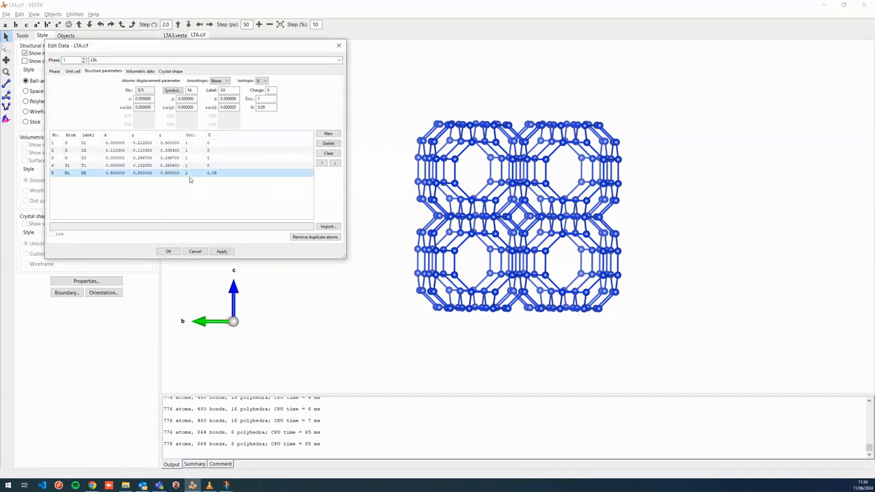
{"action": "double_click", "coordinate": [226, 90]}
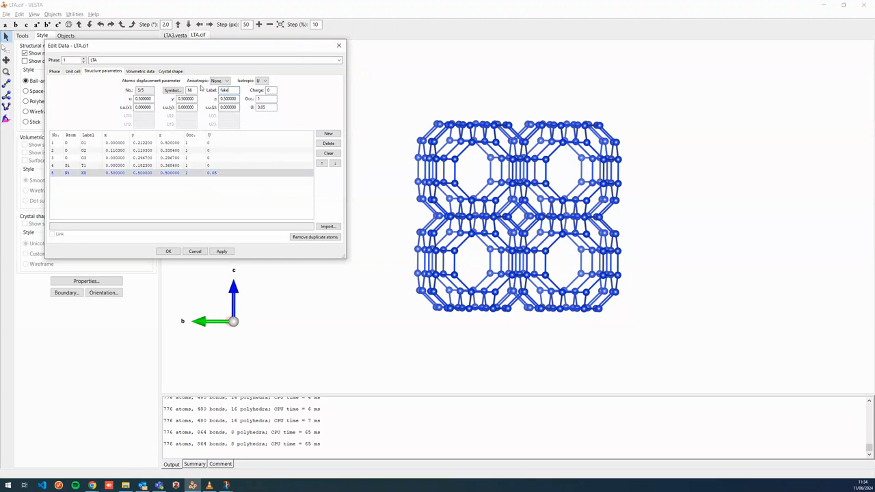
{"action": "left_click", "coordinate": [138, 167]}
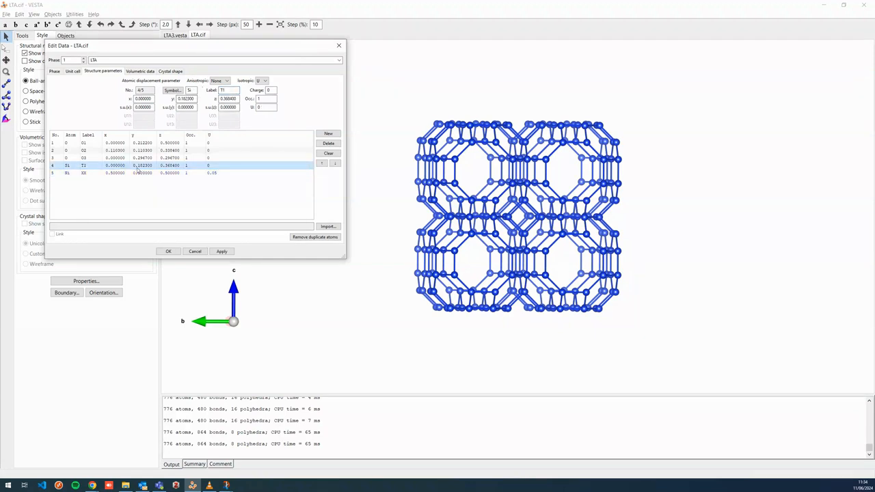
{"action": "left_click", "coordinate": [142, 173]}
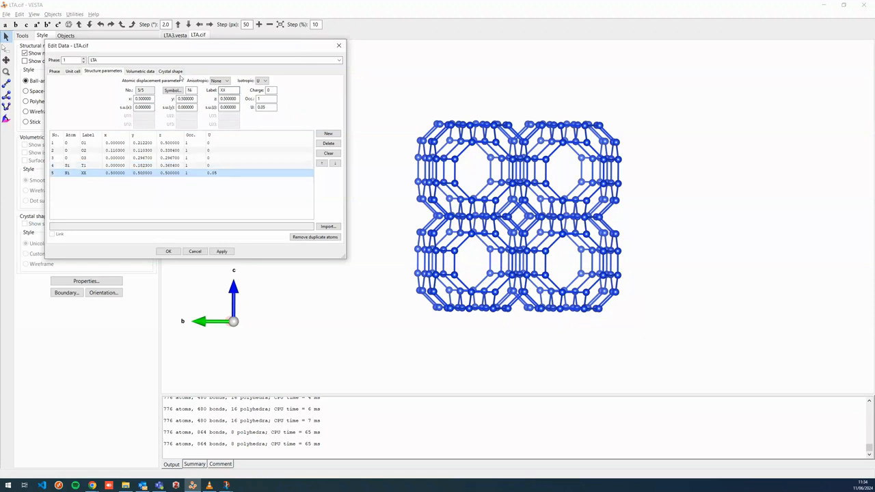
{"action": "double_click", "coordinate": [224, 90]}
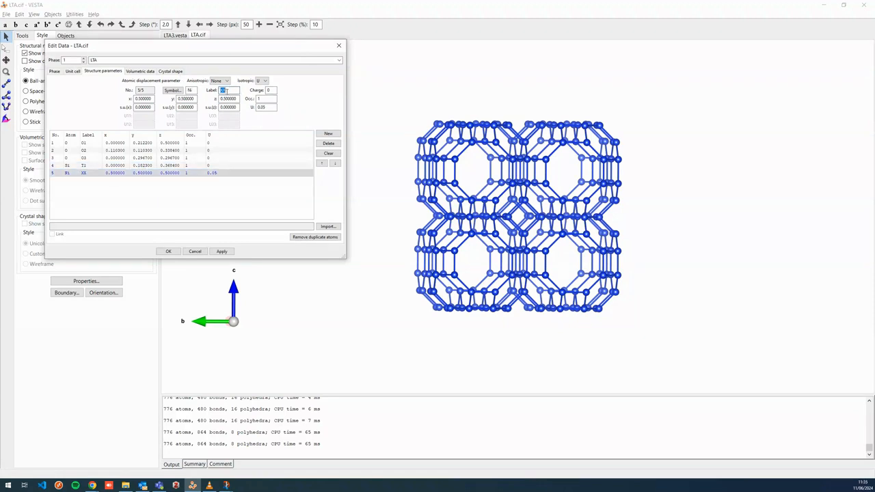
{"action": "type", "text": "Fake alpha"}
{"action": "key", "text": "Tab"}
{"action": "left_click", "coordinate": [153, 190]}
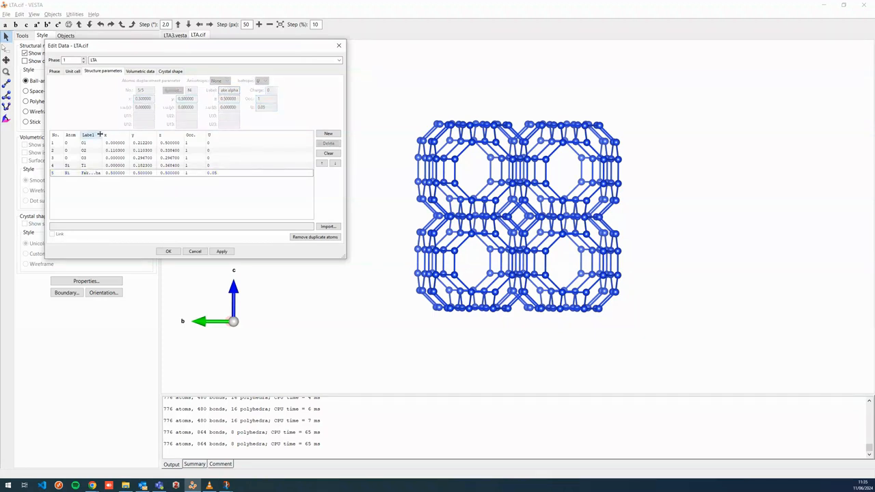
Add a new atom site and set its element to Cu
{"action": "left_click", "coordinate": [329, 133]}
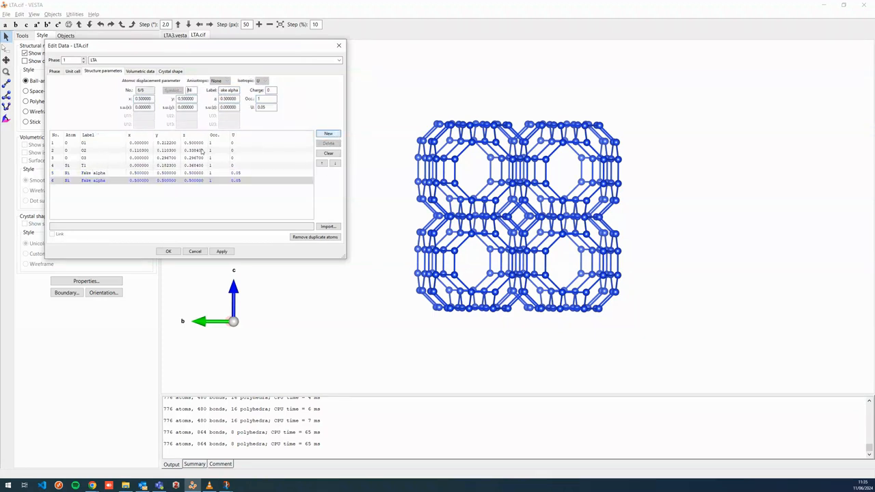
{"action": "left_click", "coordinate": [176, 93]}
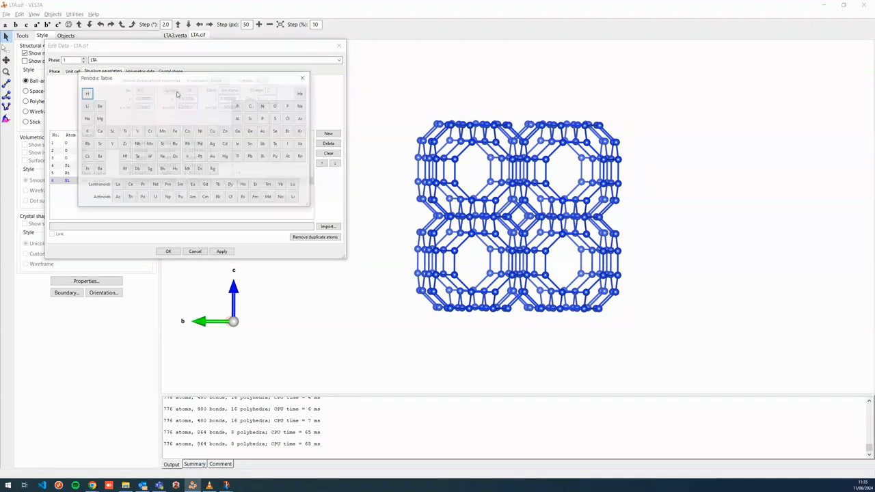
{"action": "left_click", "coordinate": [211, 132]}
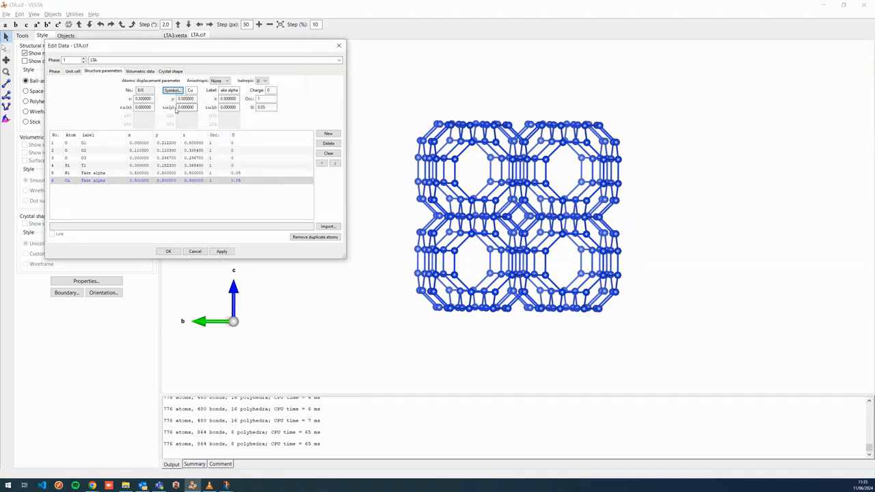
Relabel the new Cu site as Fake SOD
{"action": "left_click", "coordinate": [236, 91]}
{"action": "left_click_drag", "start_coordinate": [238, 89], "coordinate": [165, 72]}
{"action": "key", "text": "BackSpace"}
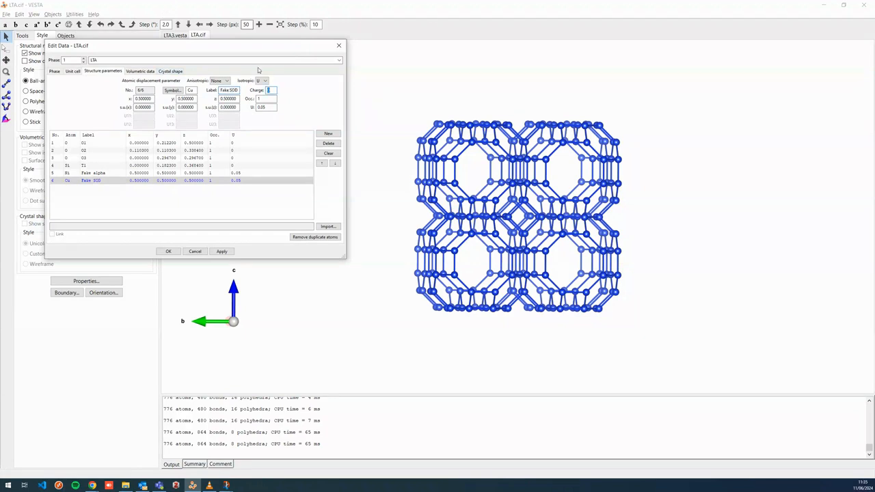
Set the Fake SOD site's fractional coordinates to 0, 0, 0 and apply
{"action": "left_click", "coordinate": [152, 99]}
{"action": "left_click_drag", "start_coordinate": [151, 98], "coordinate": [133, 95]}
{"action": "type", "text": "0"}
{"action": "left_click_drag", "start_coordinate": [194, 100], "coordinate": [176, 100]}
{"action": "type", "text": "0"}
{"action": "left_click_drag", "start_coordinate": [237, 99], "coordinate": [220, 98]}
{"action": "type", "text": "0"}
{"action": "key", "text": "Tab"}
{"action": "left_click", "coordinate": [223, 251]}
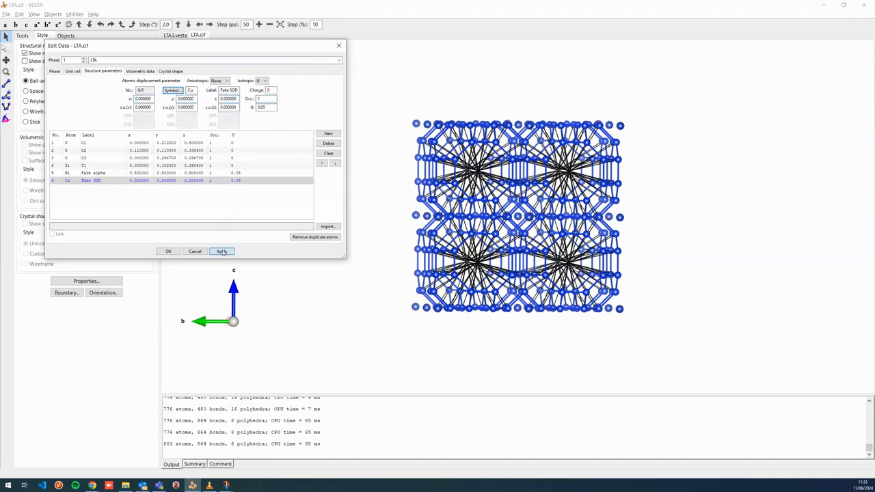
Change the Fake SOD site's element to Al and apply
{"action": "left_click_drag", "start_coordinate": [448, 156], "coordinate": [437, 158]}
{"action": "left_click", "coordinate": [174, 90]}
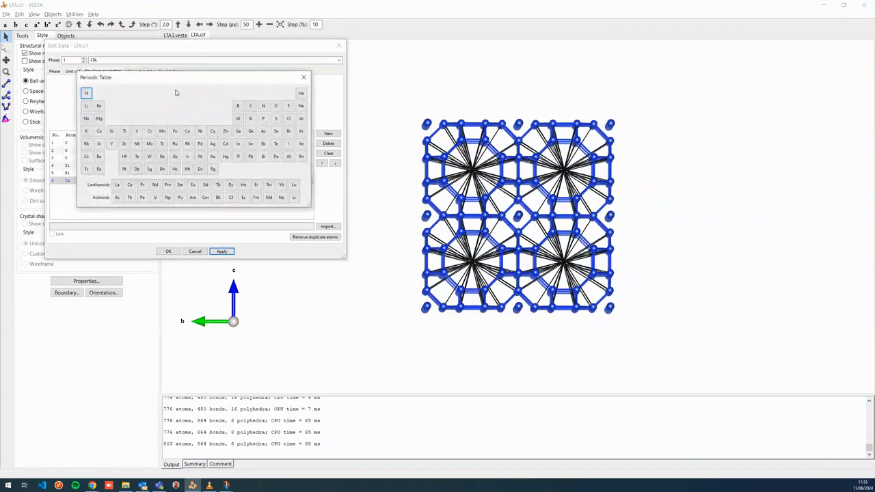
{"action": "left_click", "coordinate": [239, 125]}
{"action": "left_click", "coordinate": [222, 251]}
Hide the Ni–Si bonds in the bond list and close the structure parameters dialog
{"action": "left_click_drag", "start_coordinate": [529, 183], "coordinate": [489, 244]}
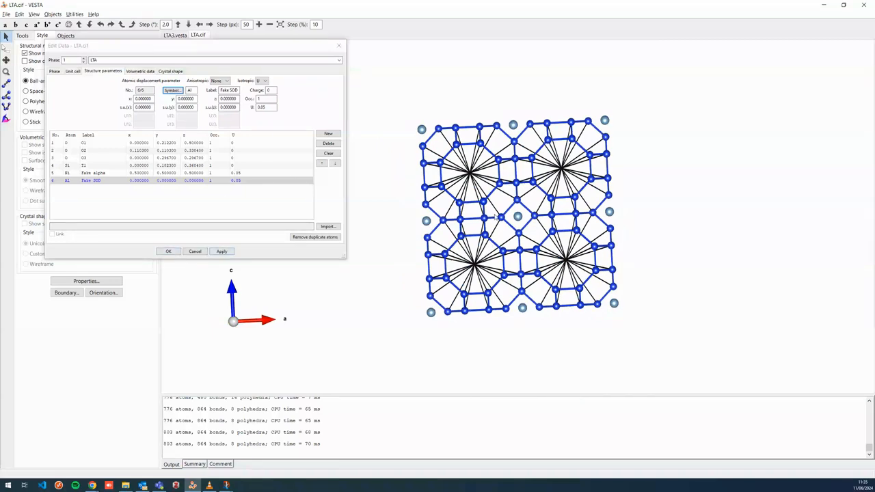
{"action": "left_click_drag", "start_coordinate": [470, 213], "coordinate": [499, 216]}
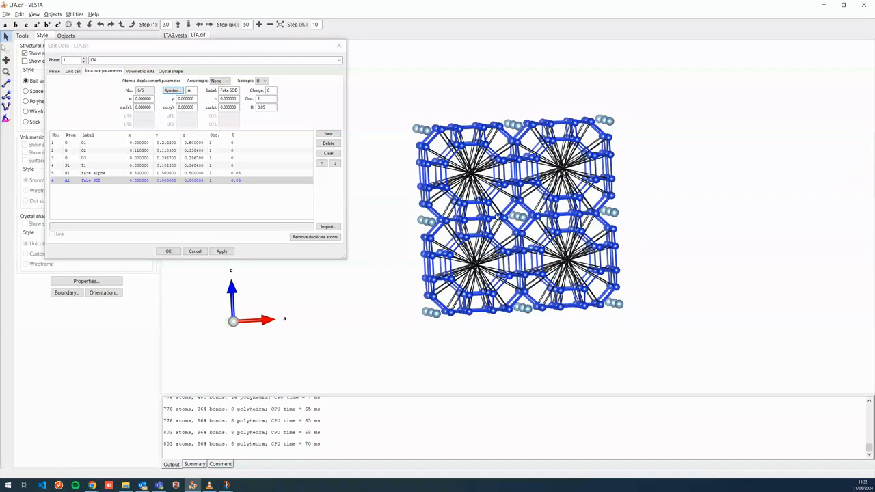
{"action": "left_click", "coordinate": [65, 36]}
{"action": "left_click_drag", "start_coordinate": [76, 45], "coordinate": [174, 45]}
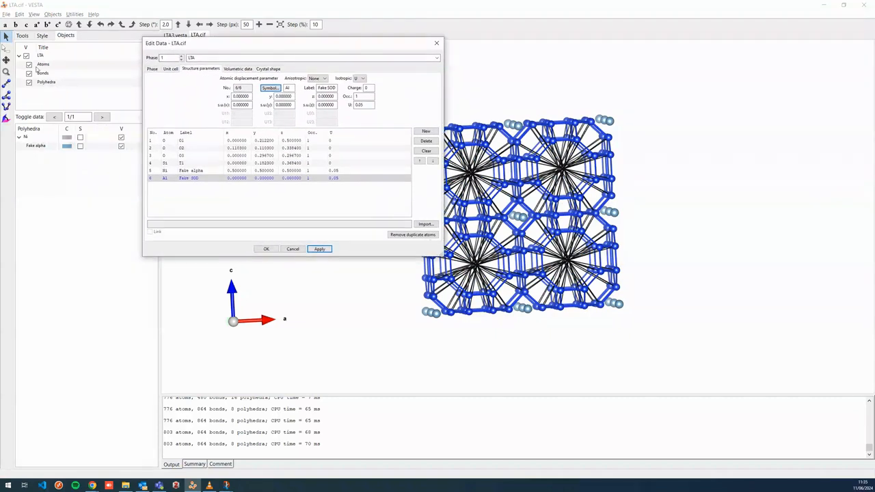
{"action": "left_click", "coordinate": [42, 73]}
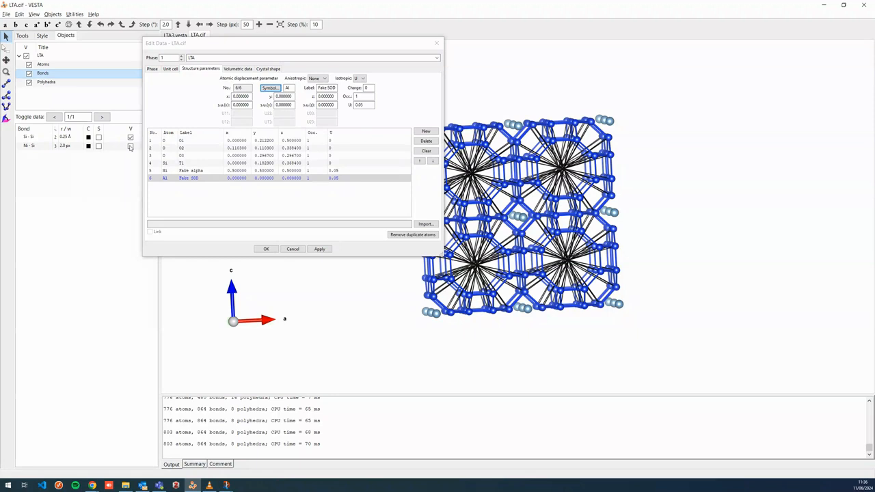
{"action": "left_click", "coordinate": [130, 146]}
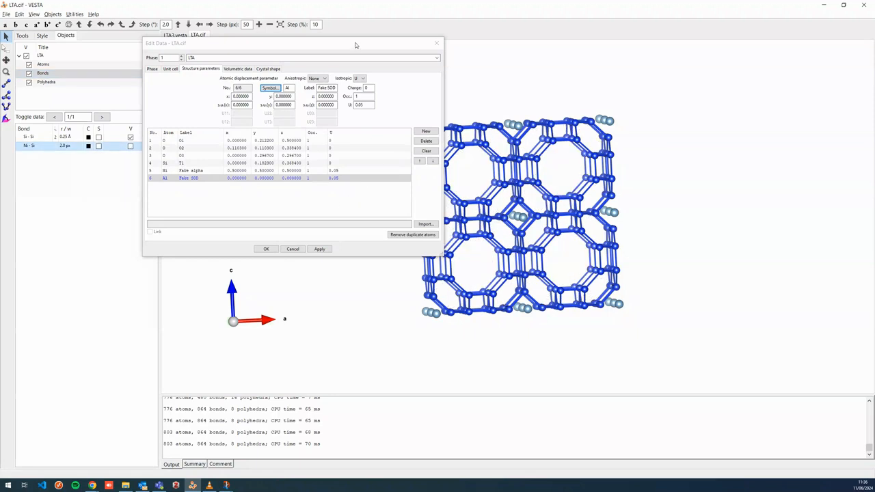
{"action": "left_click_drag", "start_coordinate": [356, 45], "coordinate": [300, 51]}
{"action": "left_click_drag", "start_coordinate": [536, 232], "coordinate": [545, 255]}
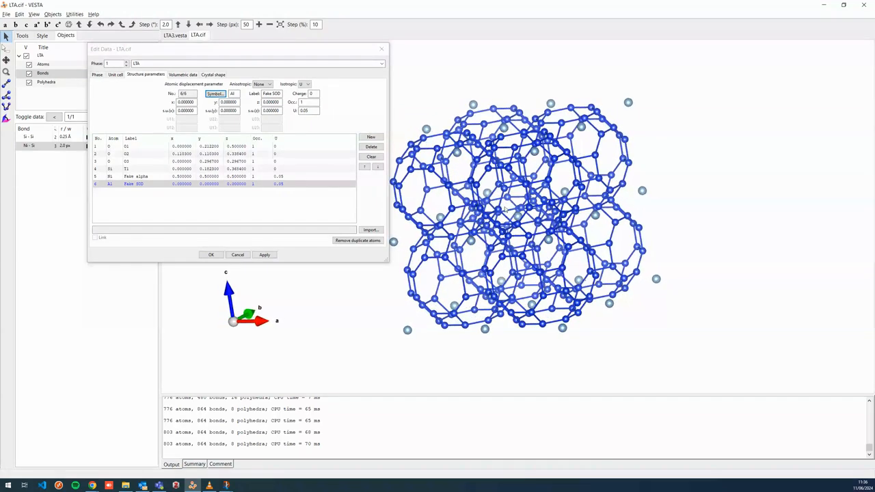
{"action": "left_click_drag", "start_coordinate": [518, 216], "coordinate": [576, 192]}
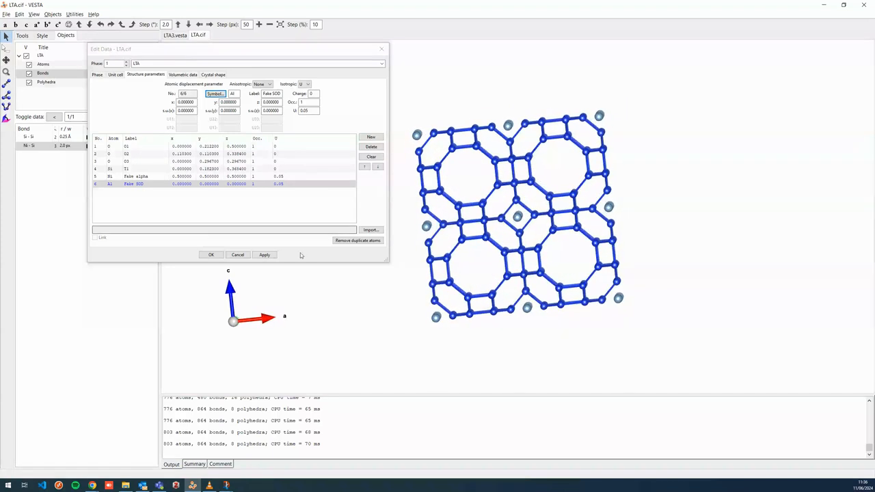
{"action": "left_click", "coordinate": [210, 254]}
{"action": "left_click_drag", "start_coordinate": [597, 238], "coordinate": [541, 240]}
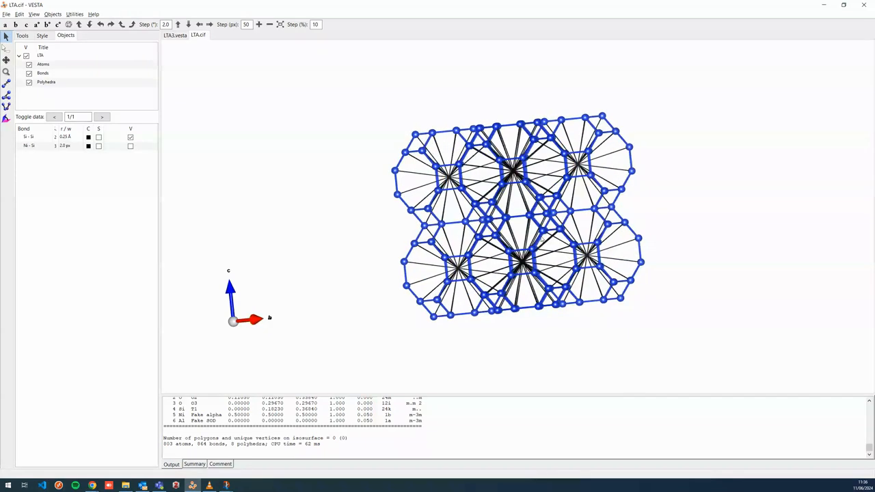
{"action": "key", "text": "ctrl+b"}
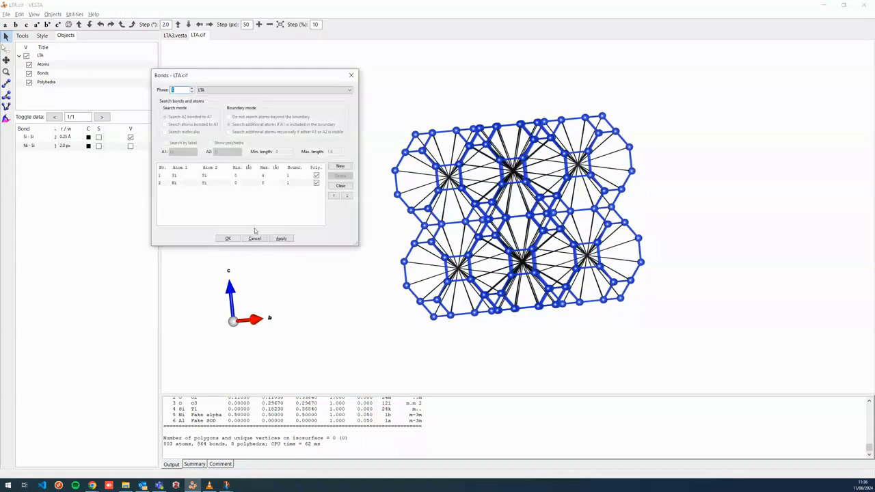
{"action": "left_click", "coordinate": [254, 238]}
{"action": "left_click", "coordinate": [19, 14]}
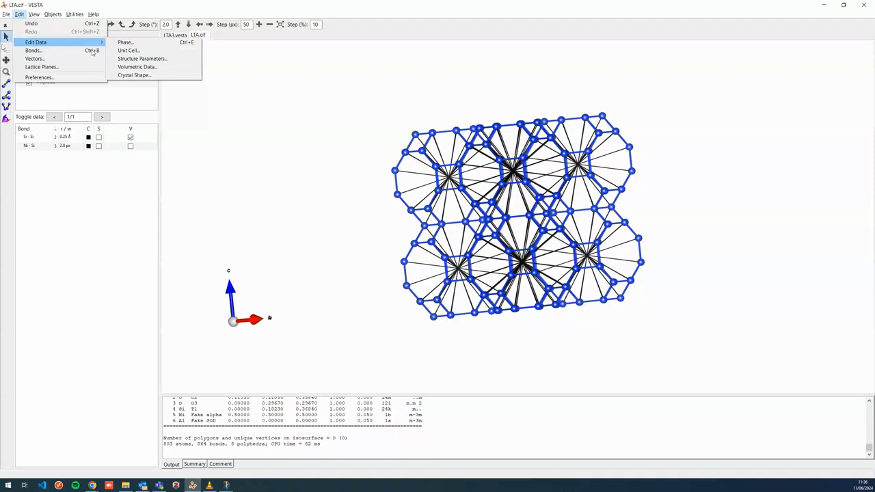
{"action": "left_click", "coordinate": [142, 59]}
{"action": "left_click", "coordinate": [142, 186]}
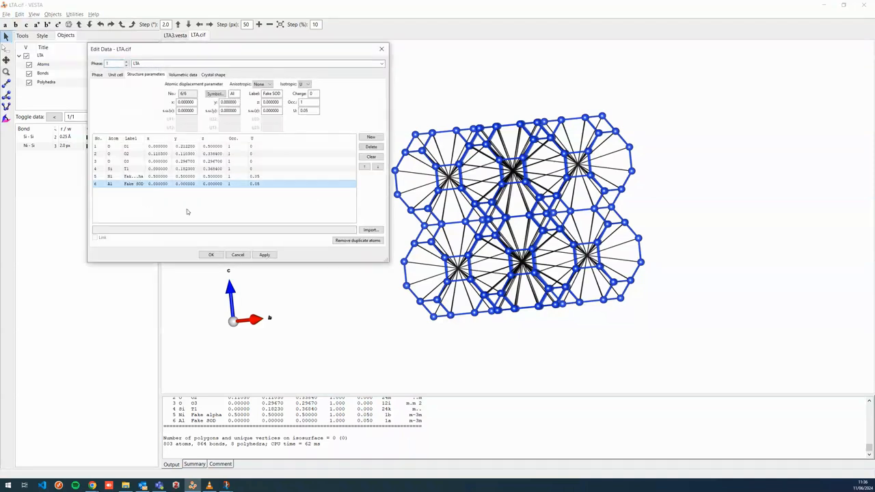
{"action": "left_click", "coordinate": [210, 255]}
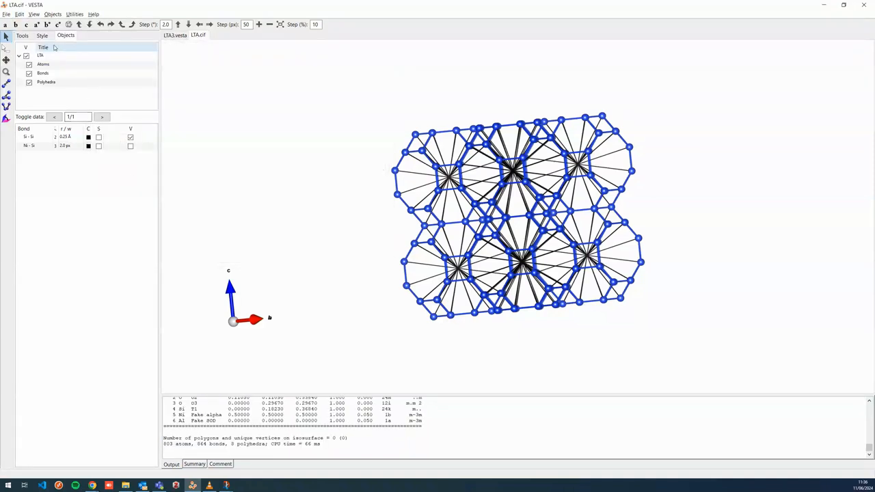
Make the Ni and Al fake atom sites visible in the atoms list
{"action": "left_click", "coordinate": [45, 65]}
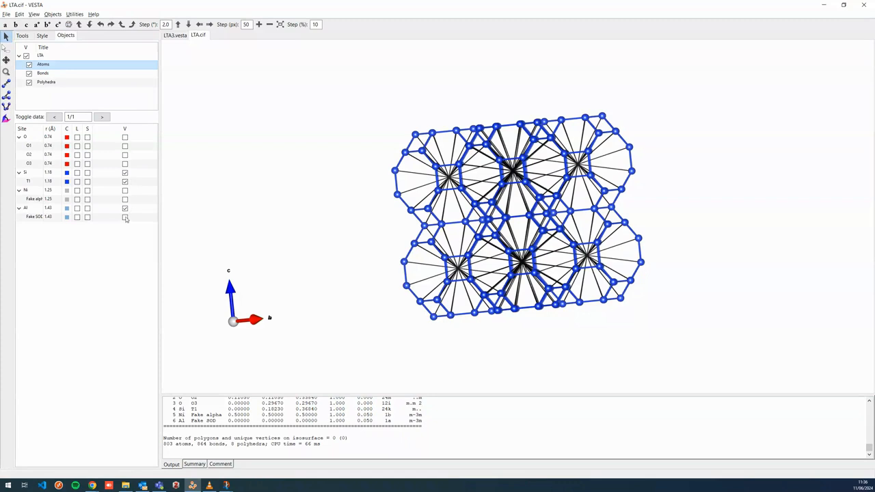
{"action": "left_click", "coordinate": [126, 192]}
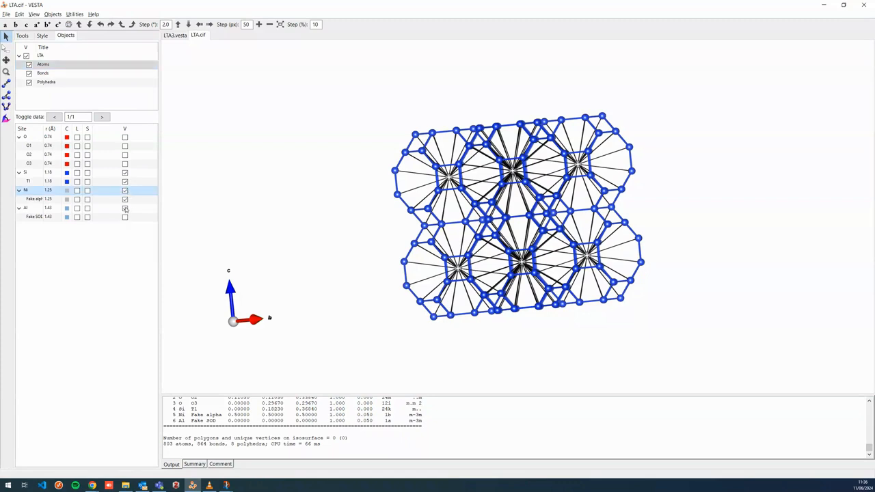
{"action": "left_click", "coordinate": [125, 208]}
{"action": "left_click_drag", "start_coordinate": [411, 209], "coordinate": [369, 211]}
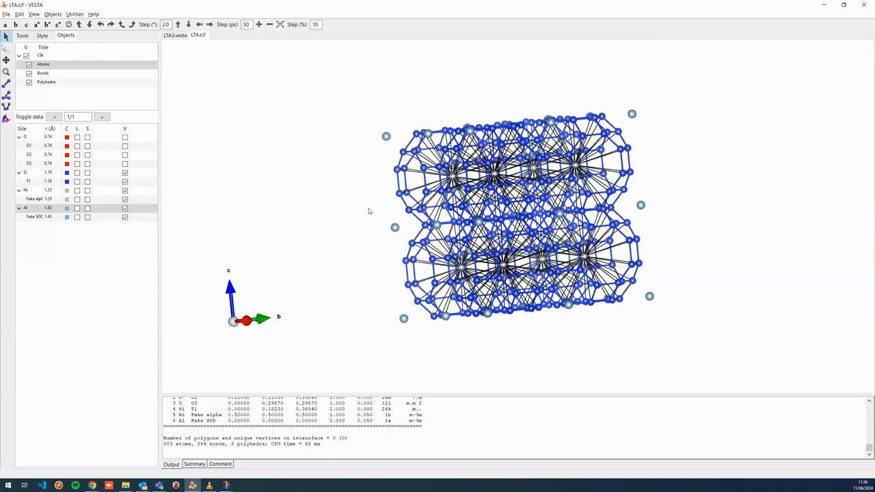
{"action": "left_click_drag", "start_coordinate": [519, 221], "coordinate": [497, 218]}
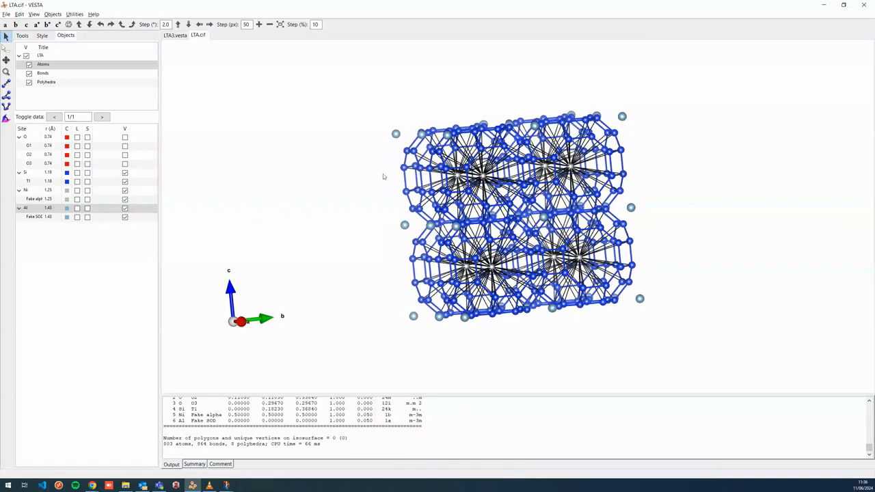
Add an Al–Si bond with maximum length 4 Å, not searching atoms beyond the boundary, and apply
{"action": "key", "text": "ctrl+b"}
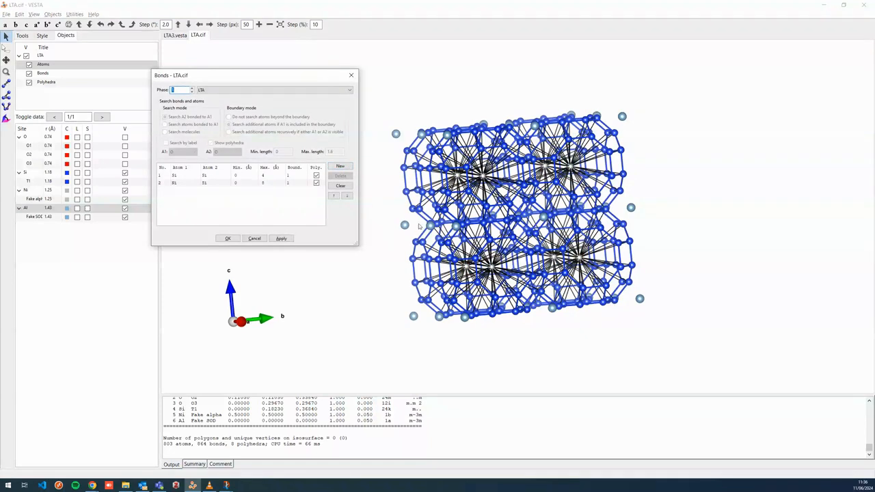
{"action": "left_click", "coordinate": [340, 167]}
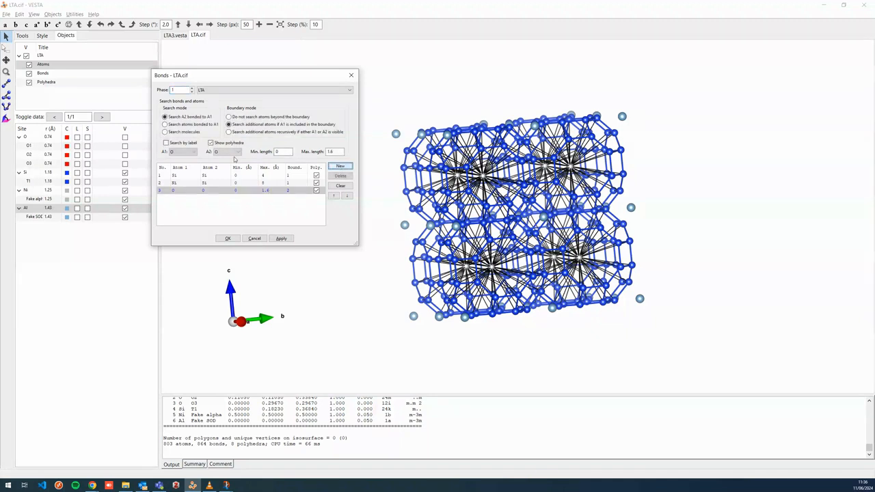
{"action": "left_click", "coordinate": [183, 151]}
{"action": "left_click", "coordinate": [184, 174]}
{"action": "left_click", "coordinate": [237, 152]}
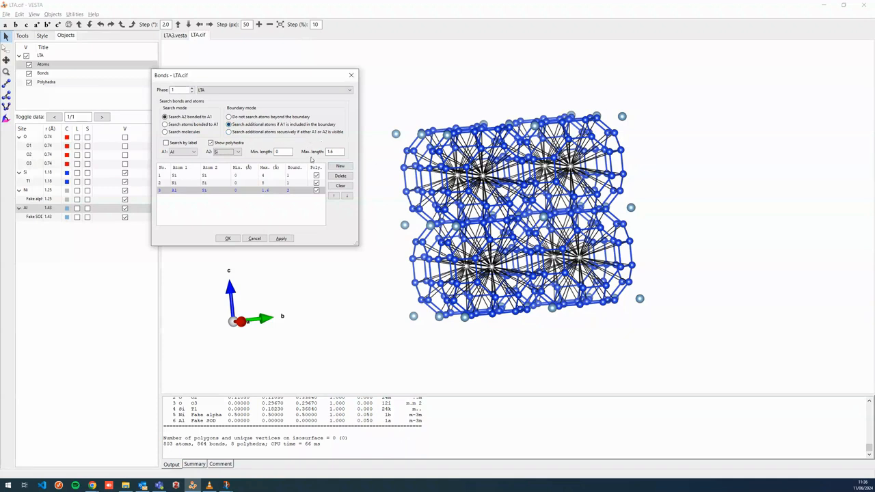
{"action": "double_click", "coordinate": [333, 151]}
{"action": "type", "text": "4"}
{"action": "left_click", "coordinate": [246, 118]}
{"action": "left_click", "coordinate": [281, 238]}
Raise the Al–Si bond's maximum length to 5 Å, apply and close the bonds dialog
{"action": "left_click_drag", "start_coordinate": [397, 225], "coordinate": [443, 233]}
{"action": "left_click_drag", "start_coordinate": [336, 153], "coordinate": [296, 154]}
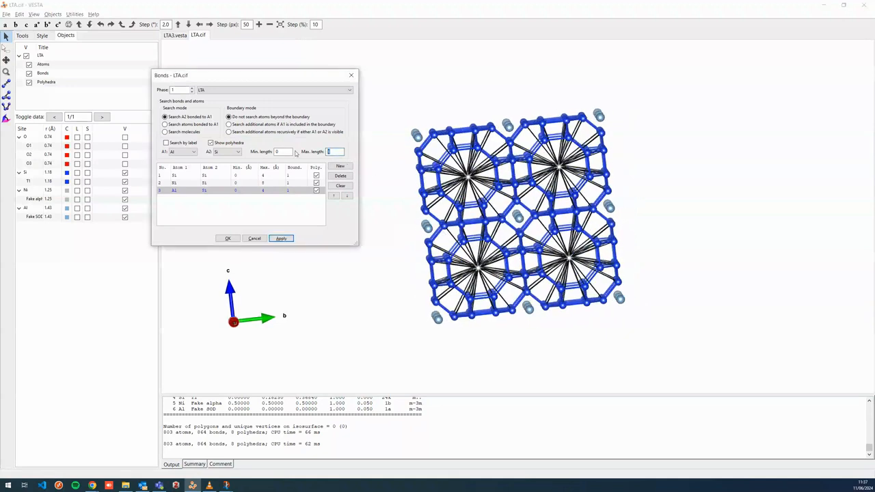
{"action": "type", "text": "5"}
{"action": "left_click", "coordinate": [290, 238]}
{"action": "left_click_drag", "start_coordinate": [474, 212], "coordinate": [516, 217]}
{"action": "left_click_drag", "start_coordinate": [438, 147], "coordinate": [387, 117]}
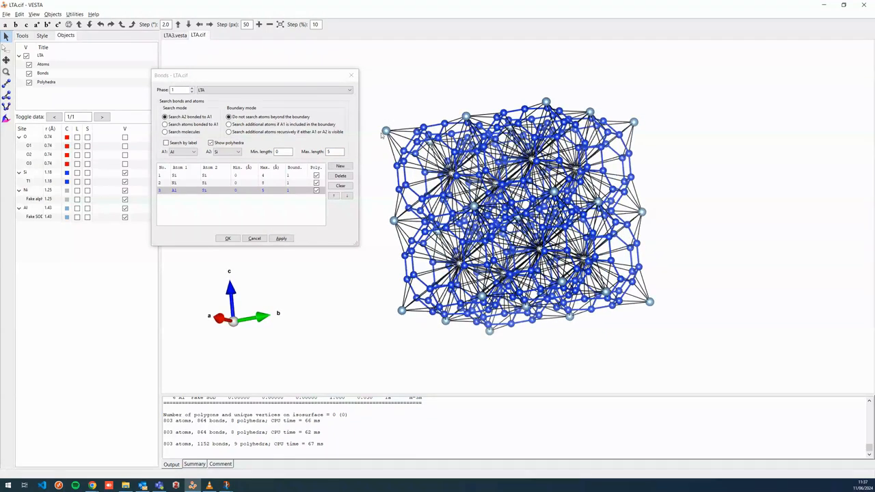
{"action": "left_click_drag", "start_coordinate": [399, 145], "coordinate": [420, 159]}
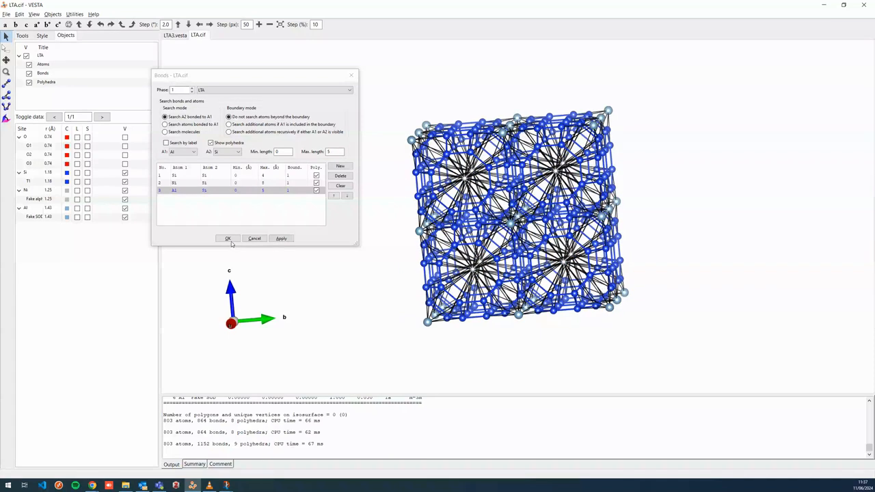
{"action": "left_click", "coordinate": [231, 239]}
{"action": "left_click", "coordinate": [227, 240]}
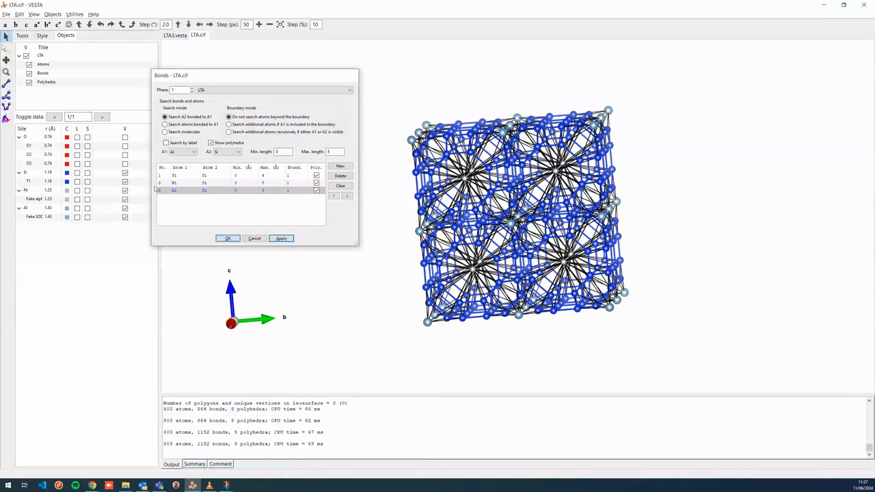
Switch the display style to Polyhedral
{"action": "left_click", "coordinate": [43, 36]}
{"action": "left_click", "coordinate": [43, 101]}
{"action": "left_click_drag", "start_coordinate": [621, 240], "coordinate": [532, 232]}
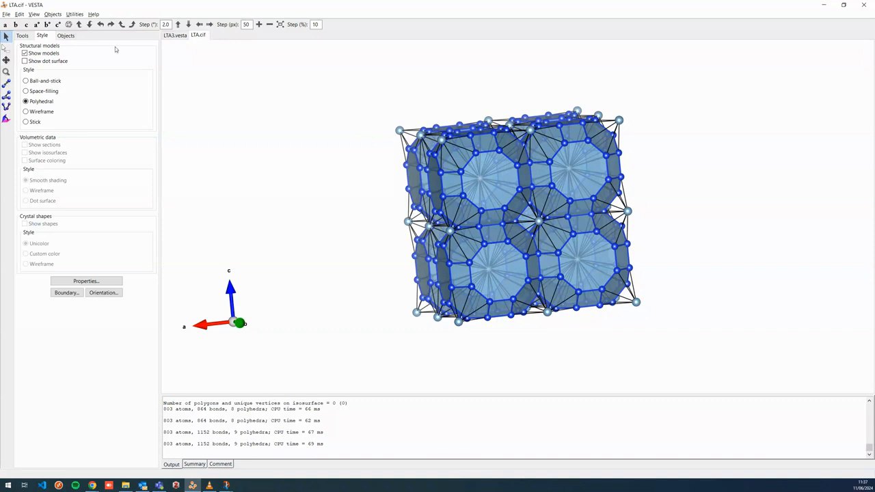
Set the Al–Si bond to search additional atoms when A1 is inside the boundary, then apply and close
{"action": "key", "text": "ctrl+b"}
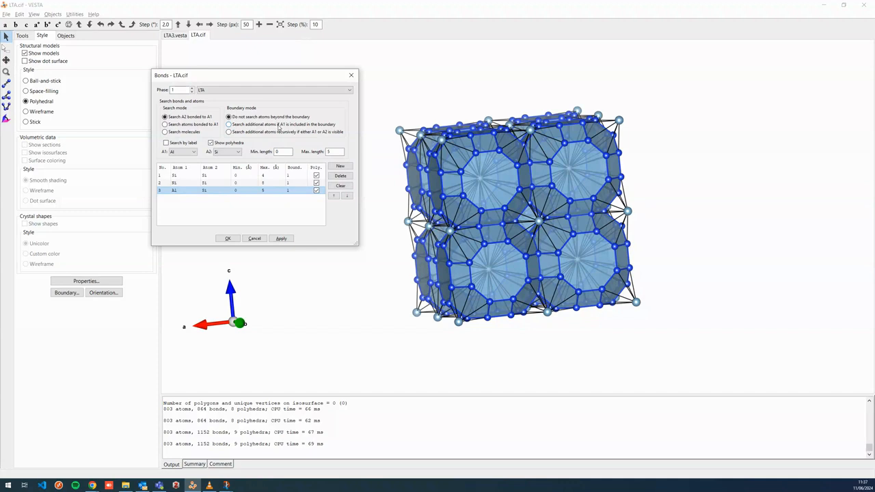
{"action": "left_click", "coordinate": [278, 126]}
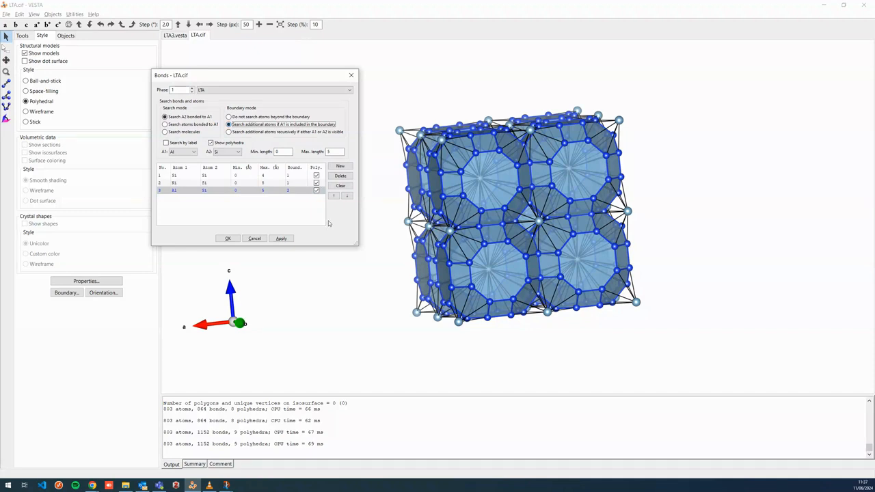
{"action": "left_click", "coordinate": [281, 239]}
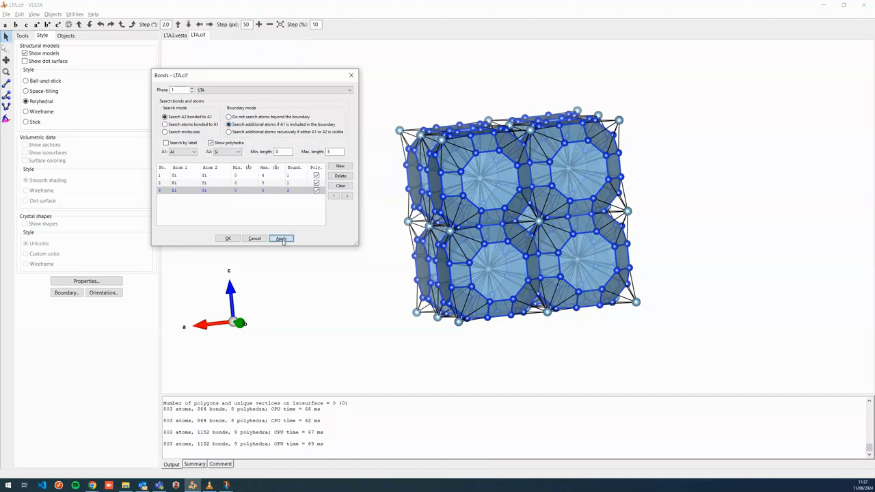
{"action": "mouse_move", "coordinate": [408, 152]}
{"action": "left_mouse_down"}
{"action": "mouse_move", "coordinate": [399, 155]}
{"action": "mouse_move", "coordinate": [423, 142]}
{"action": "left_mouse_up"}
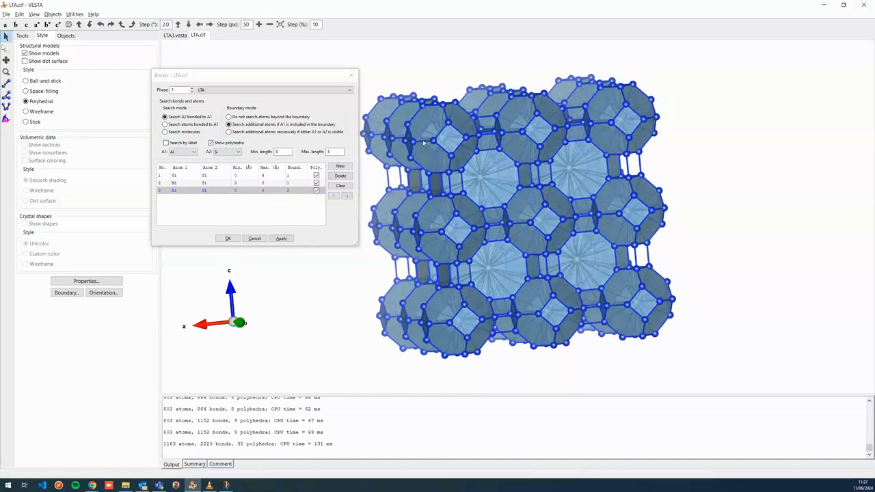
{"action": "left_click", "coordinate": [228, 239]}
{"action": "left_click_drag", "start_coordinate": [412, 179], "coordinate": [447, 176]}
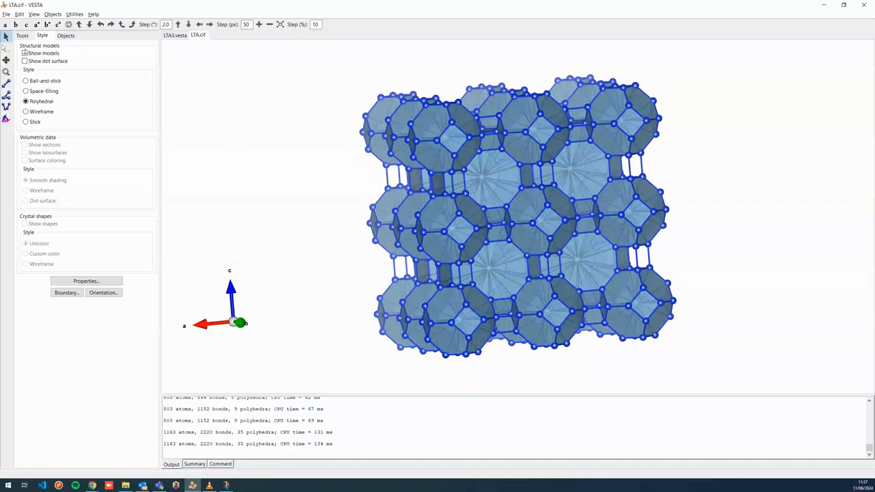
Change the Fake SOD polyhedra colour to grey
{"action": "left_click", "coordinate": [66, 35]}
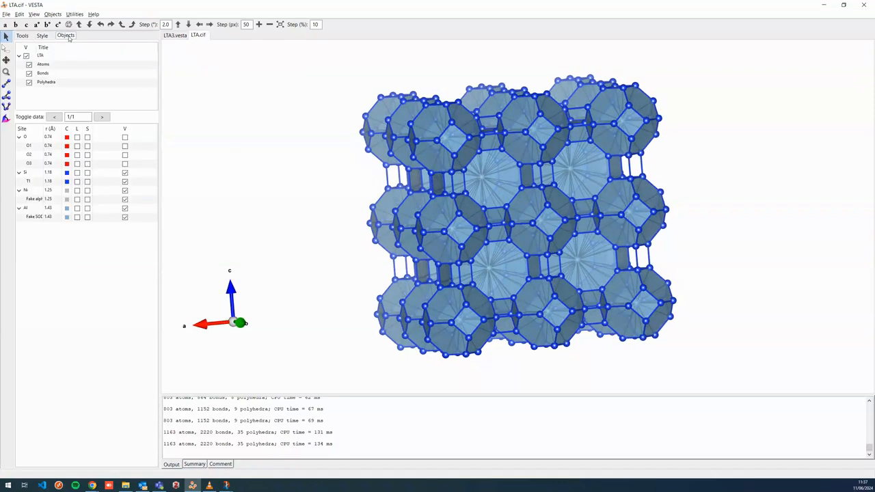
{"action": "left_click", "coordinate": [45, 83]}
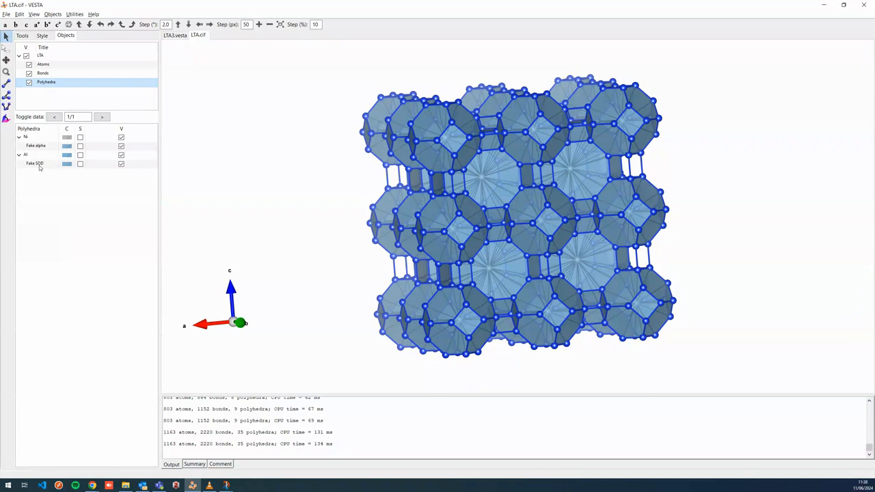
{"action": "left_click", "coordinate": [39, 164]}
{"action": "left_click", "coordinate": [66, 164]}
{"action": "left_click", "coordinate": [26, 96]}
{"action": "left_click", "coordinate": [14, 123]}
{"action": "left_click_drag", "start_coordinate": [674, 235], "coordinate": [653, 244]}
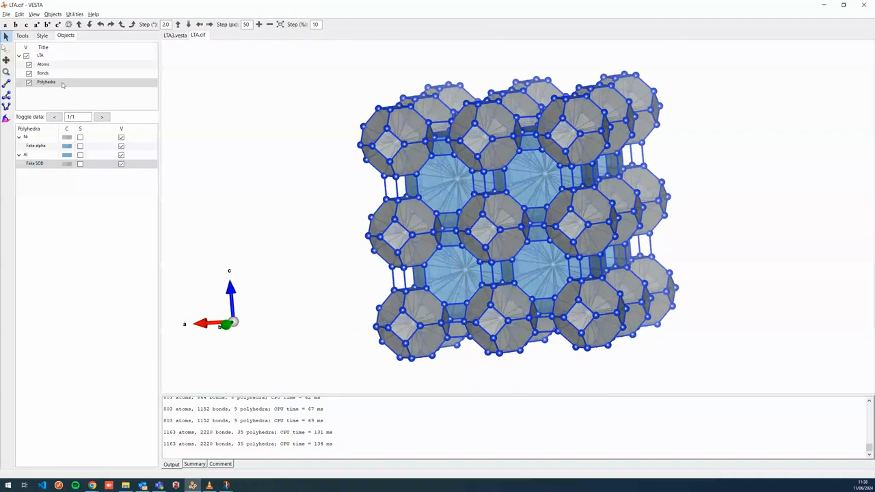
{"action": "left_click_drag", "start_coordinate": [405, 191], "coordinate": [390, 188]}
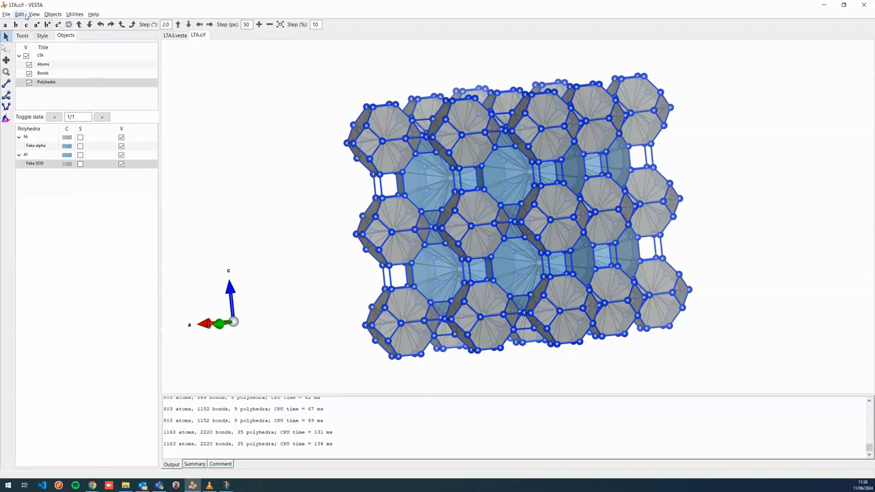
Add a new P atom to the structure parameters, labelled Fake D4R
{"action": "left_click", "coordinate": [20, 14]}
{"action": "mouse_move", "coordinate": [41, 41]}
{"action": "left_click", "coordinate": [118, 59]}
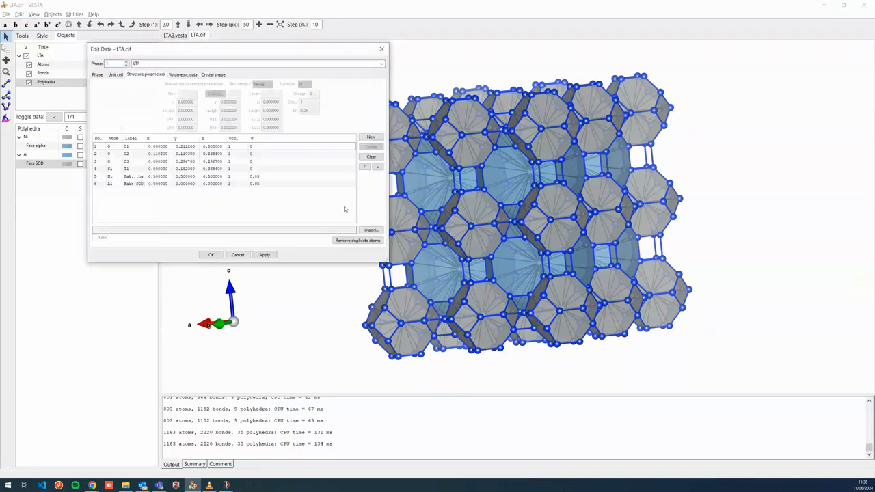
{"action": "left_click", "coordinate": [371, 136]}
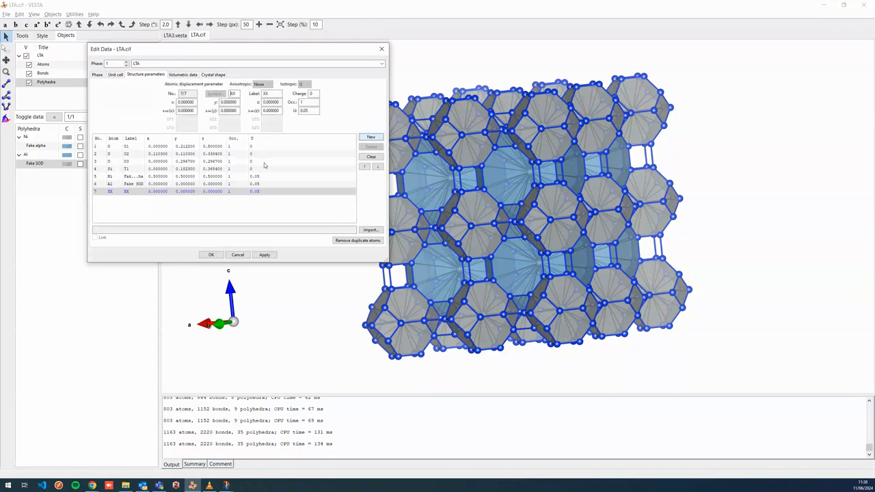
{"action": "left_click", "coordinate": [223, 95]}
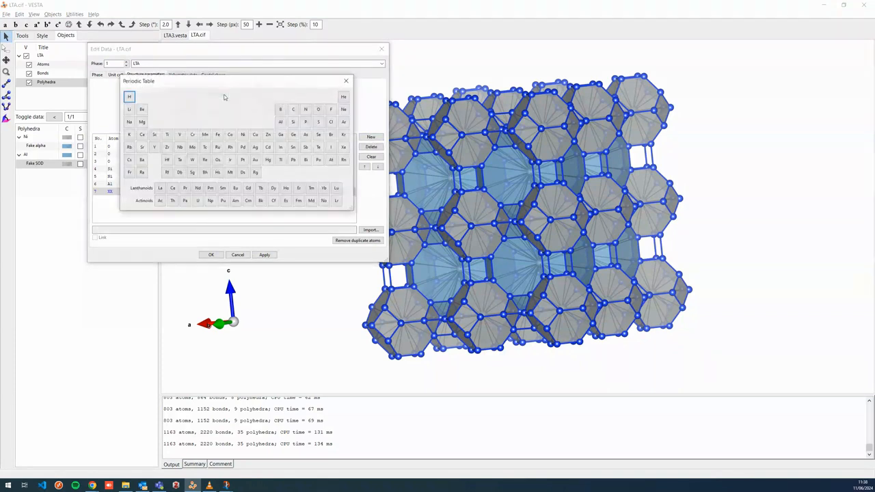
{"action": "left_click", "coordinate": [306, 122]}
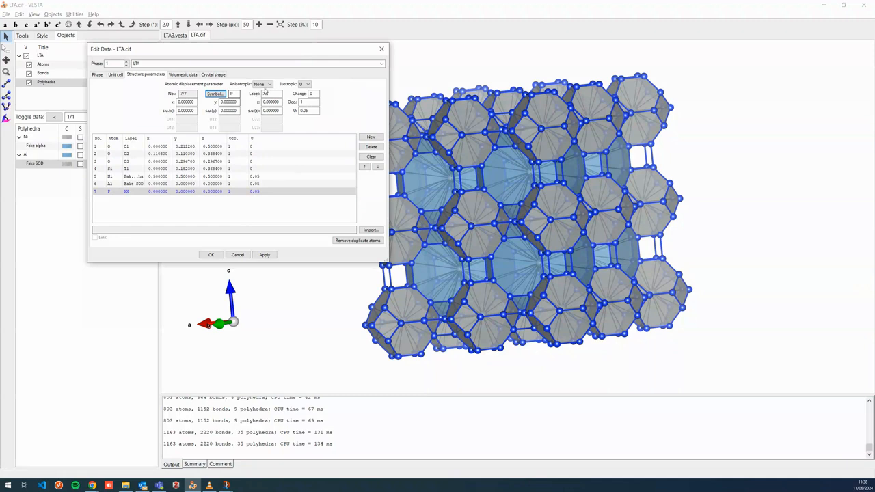
{"action": "left_click_drag", "start_coordinate": [274, 95], "coordinate": [232, 103]}
{"action": "type", "text": "Fake D4R"}
{"action": "key", "text": "Tab"}
{"action": "left_click", "coordinate": [211, 255]}
Set the Fake D4R atom's x coordinate to 0.5, apply and close the data dialog
{"action": "left_click", "coordinate": [156, 192]}
{"action": "double_click", "coordinate": [194, 102]}
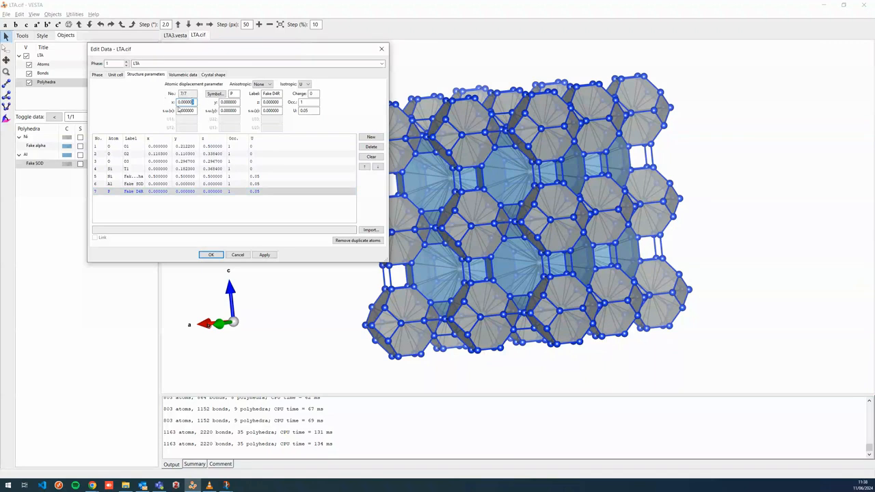
{"action": "left_click_drag", "start_coordinate": [194, 101], "coordinate": [184, 102]}
{"action": "type", "text": "5"}
{"action": "left_click", "coordinate": [264, 255]}
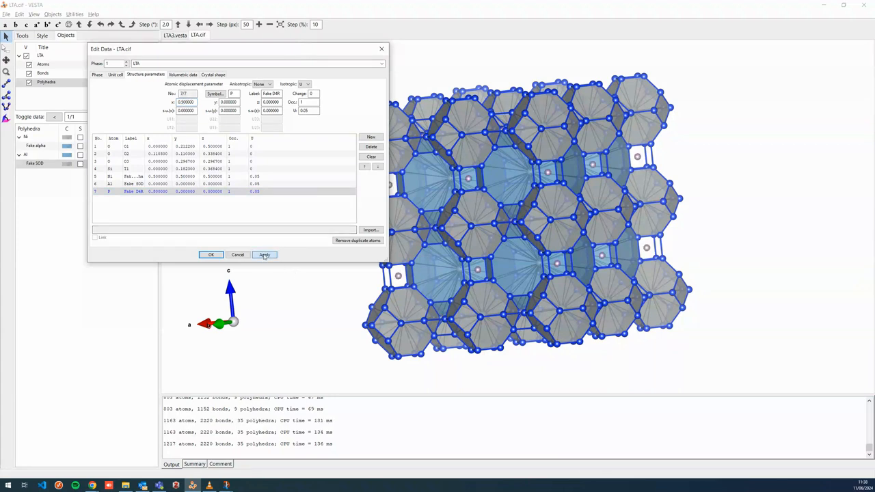
{"action": "left_click_drag", "start_coordinate": [657, 190], "coordinate": [685, 188]}
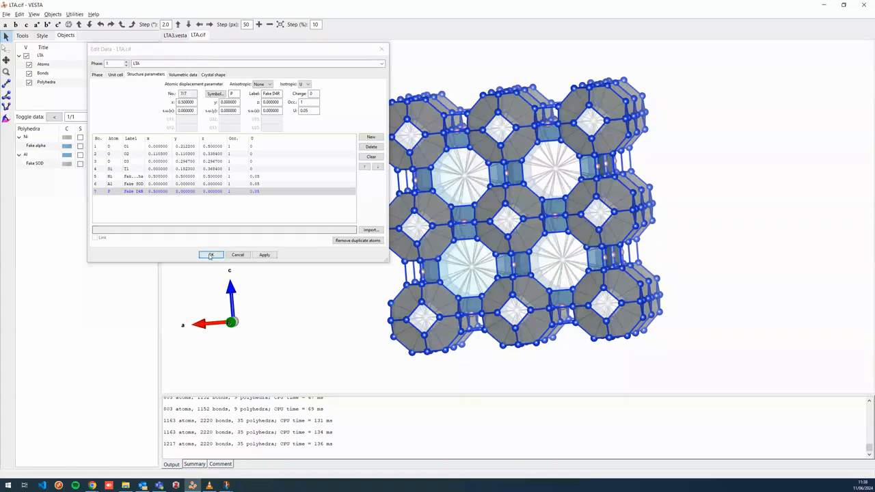
{"action": "left_click", "coordinate": [211, 255]}
Create a new bond entry between P and Si
{"action": "left_click", "coordinate": [19, 14]}
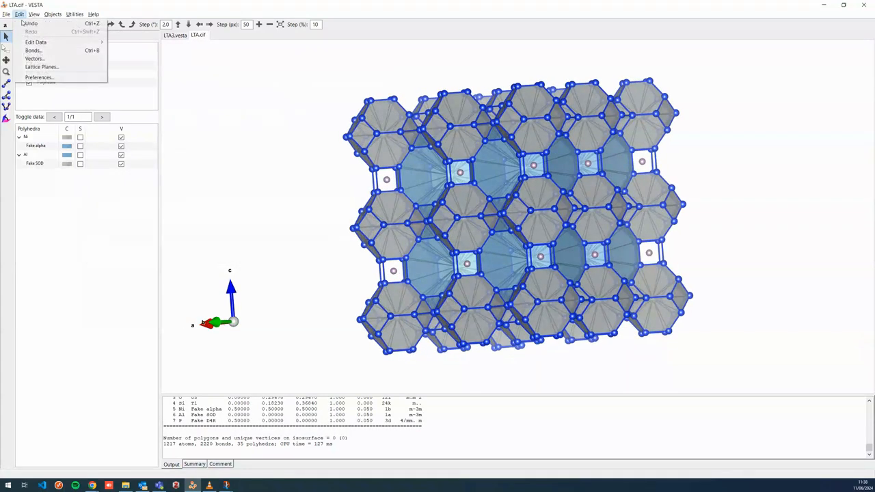
{"action": "left_click", "coordinate": [35, 50]}
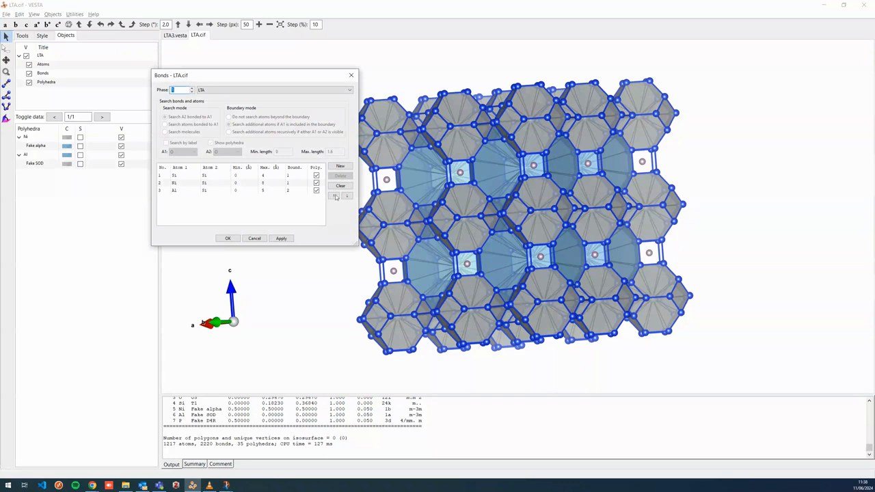
{"action": "left_click", "coordinate": [339, 166]}
{"action": "left_click", "coordinate": [184, 151]}
{"action": "left_click", "coordinate": [177, 179]}
{"action": "left_click", "coordinate": [227, 152]}
{"action": "left_click", "coordinate": [230, 165]}
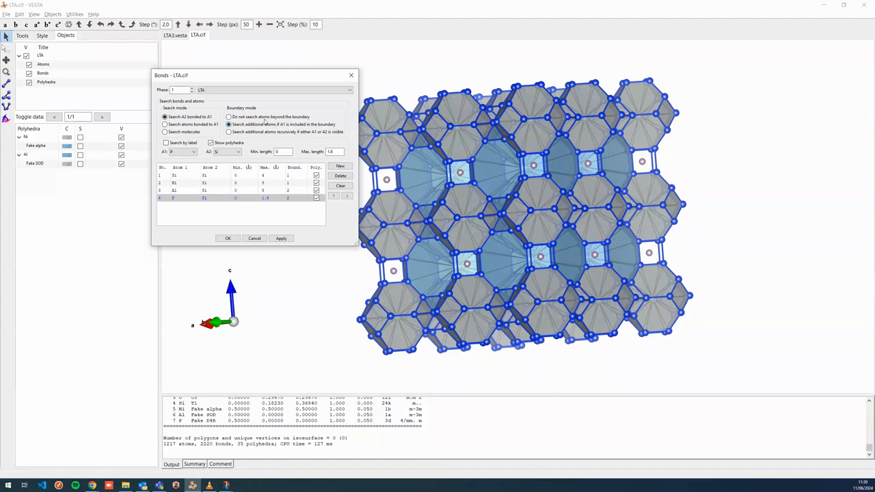
Set the P–Si bond to not search beyond the boundary with maximum length 4 Å, apply and close
{"action": "left_click", "coordinate": [265, 118]}
{"action": "double_click", "coordinate": [332, 151]}
{"action": "type", "text": "3"}
{"action": "left_click", "coordinate": [281, 238]}
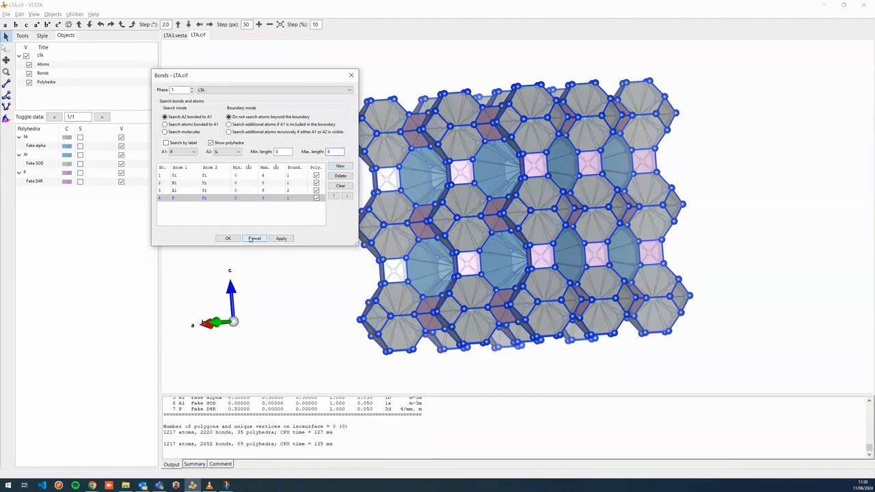
{"action": "left_click", "coordinate": [279, 238]}
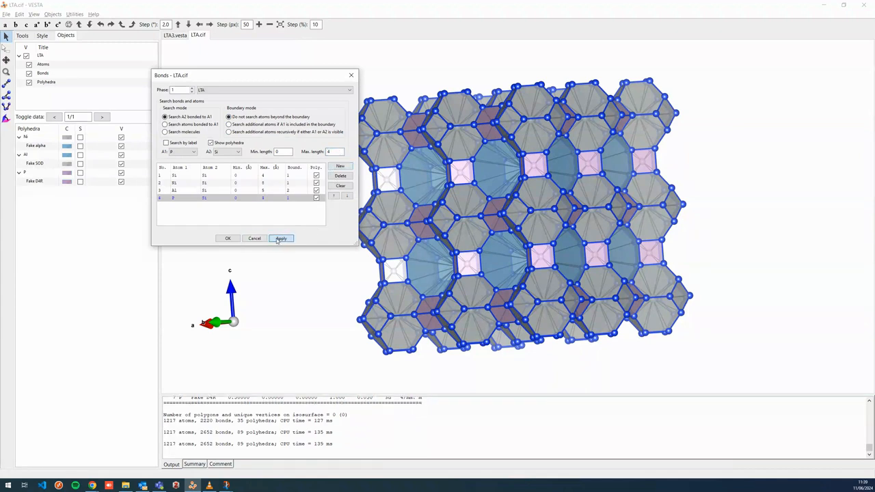
{"action": "left_click", "coordinate": [227, 238]}
Hide the Ni, Al and P fake atoms
{"action": "mouse_move", "coordinate": [342, 230]}
{"action": "left_mouse_down"}
{"action": "mouse_move", "coordinate": [614, 233]}
{"action": "mouse_move", "coordinate": [457, 225]}
{"action": "mouse_move", "coordinate": [355, 248]}
{"action": "mouse_move", "coordinate": [334, 245]}
{"action": "mouse_move", "coordinate": [348, 219]}
{"action": "left_mouse_up"}
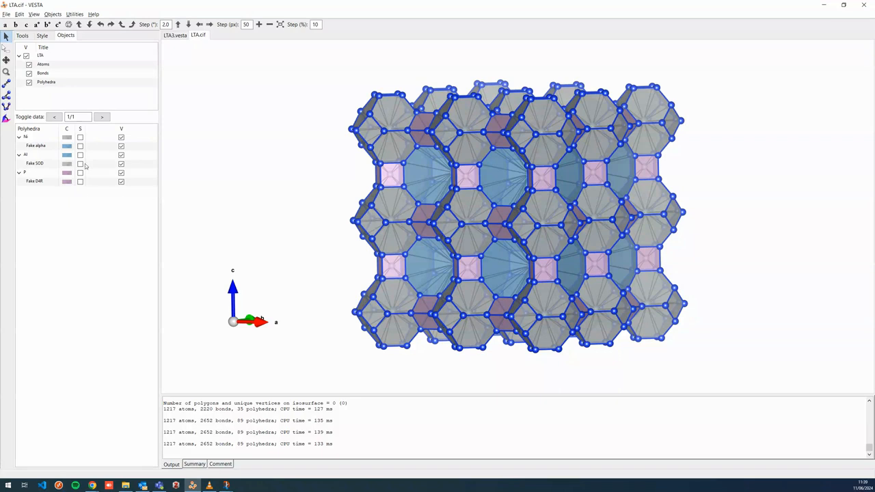
{"action": "left_click", "coordinate": [56, 66]}
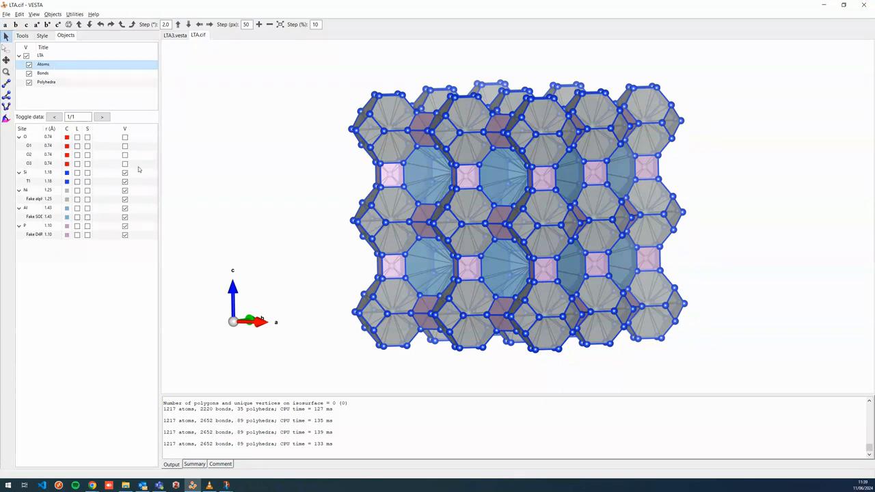
{"action": "left_click", "coordinate": [125, 191]}
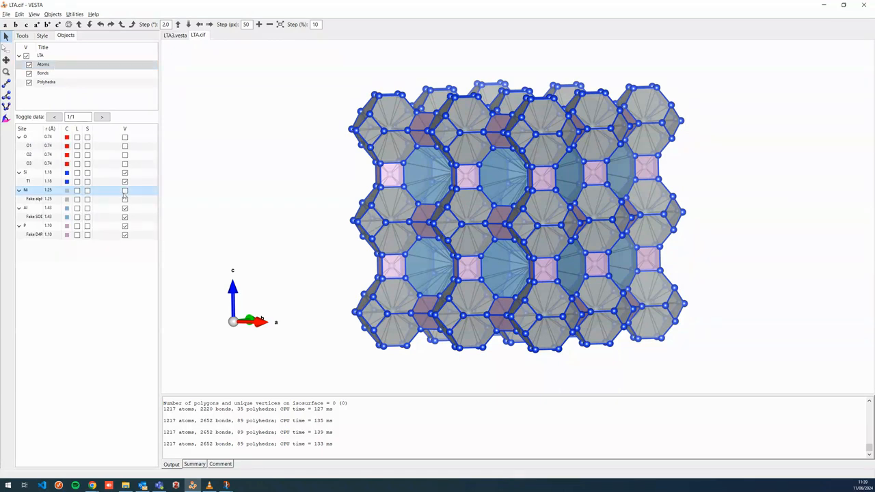
{"action": "left_click", "coordinate": [126, 209]}
{"action": "left_click", "coordinate": [124, 227]}
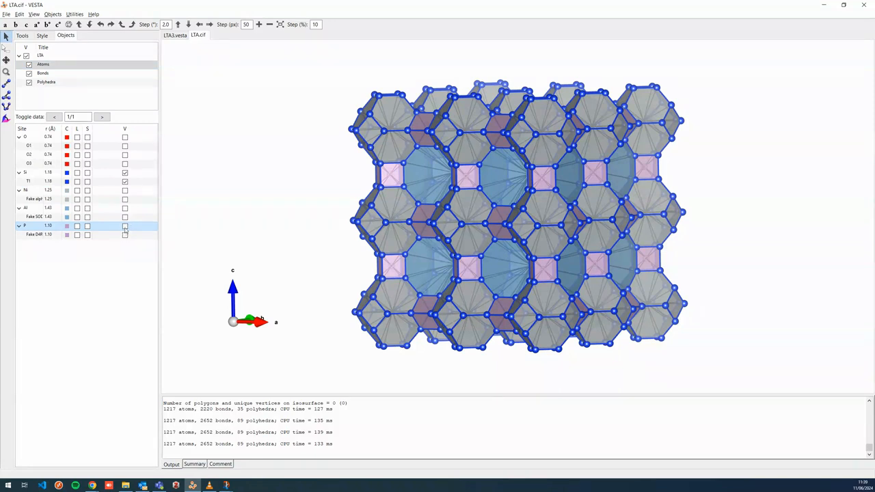
Hide the Ni–Si, Al–Si and P–Si bonds
{"action": "left_click", "coordinate": [55, 74]}
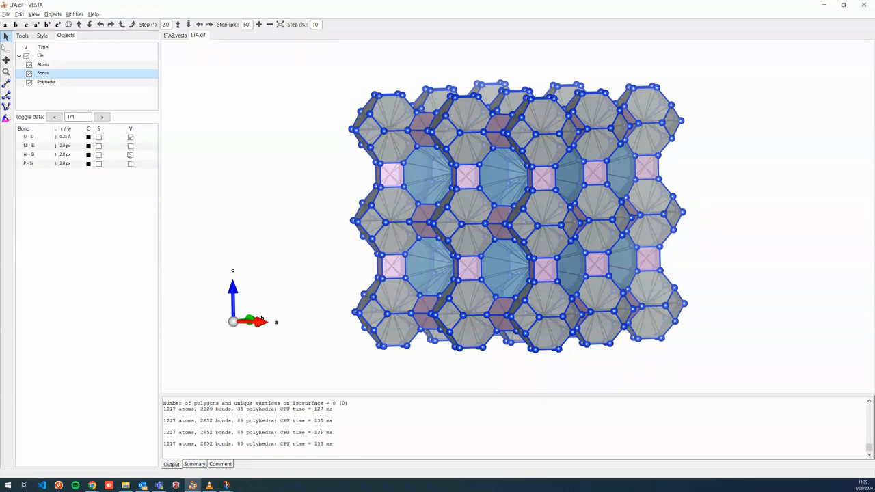
{"action": "left_click", "coordinate": [131, 146]}
{"action": "left_click", "coordinate": [131, 155]}
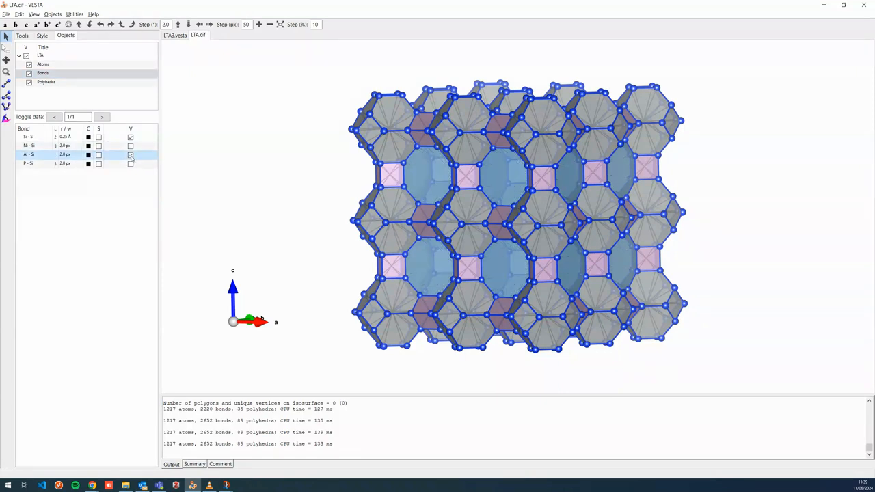
{"action": "left_click", "coordinate": [131, 164]}
Change the Fake D4R polyhedra colour to green
{"action": "left_click_drag", "start_coordinate": [276, 204], "coordinate": [301, 205]}
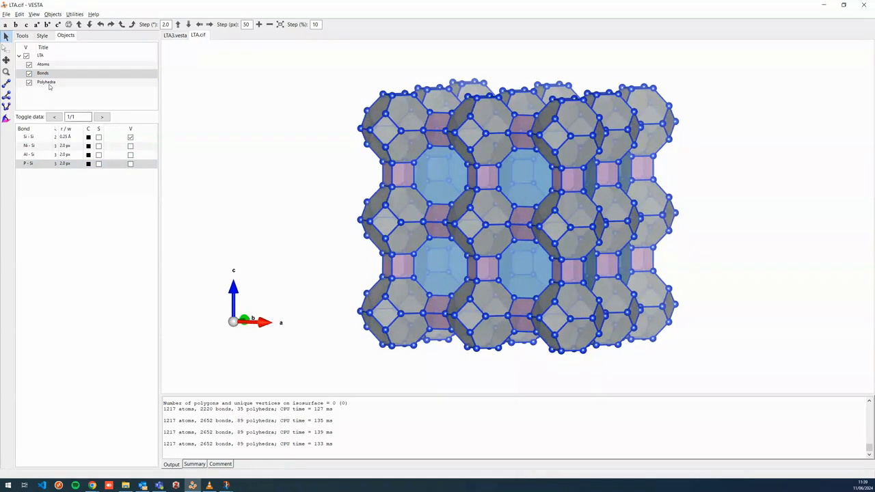
{"action": "left_click", "coordinate": [48, 83]}
{"action": "left_click", "coordinate": [67, 172]}
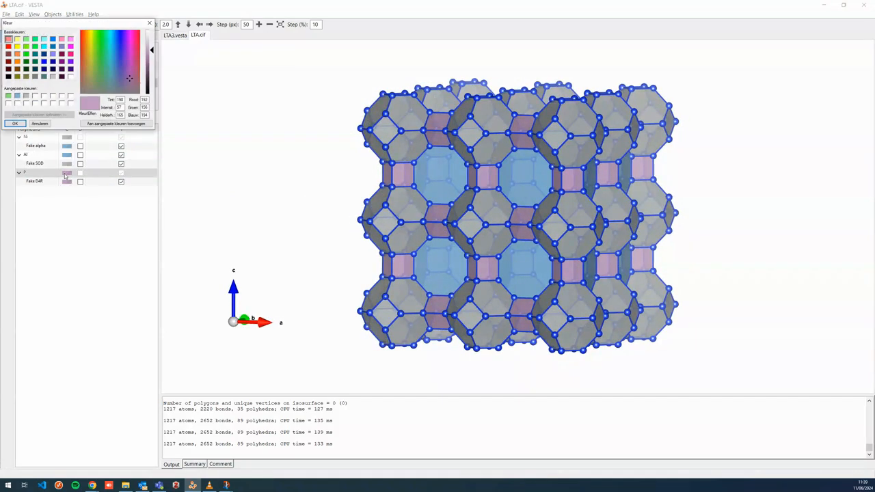
{"action": "left_click", "coordinate": [8, 96]}
{"action": "left_click", "coordinate": [15, 123]}
{"action": "mouse_move", "coordinate": [406, 242]}
{"action": "left_mouse_down"}
{"action": "mouse_move", "coordinate": [386, 236]}
{"action": "mouse_move", "coordinate": [404, 237]}
{"action": "left_mouse_up"}
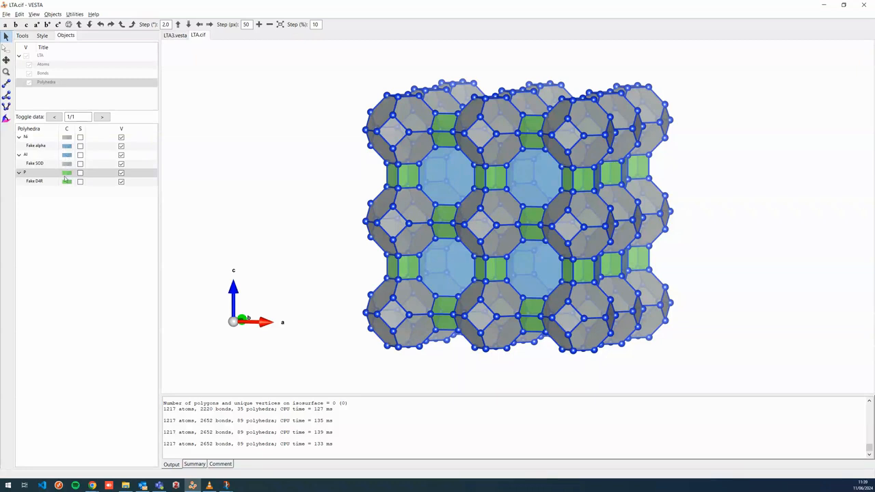
{"action": "double_click", "coordinate": [66, 175]}
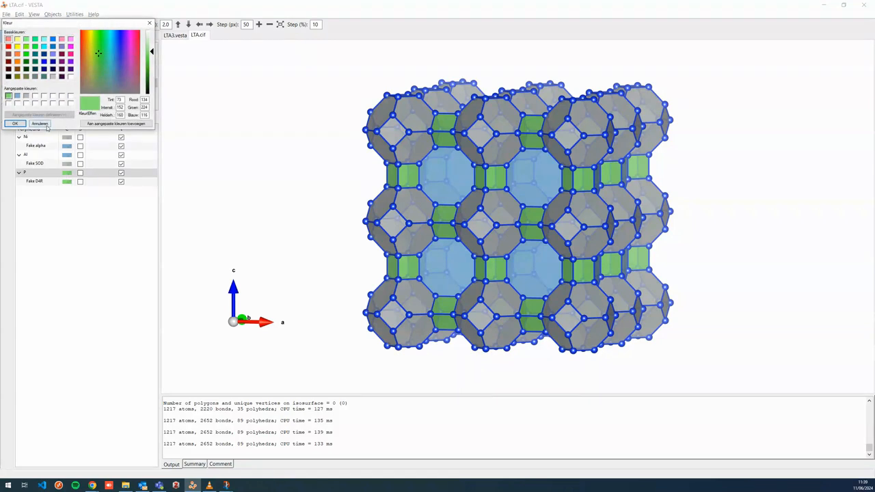
{"action": "left_click", "coordinate": [46, 126]}
{"action": "left_click", "coordinate": [70, 176]}
{"action": "left_click_drag", "start_coordinate": [67, 179], "coordinate": [67, 166]}
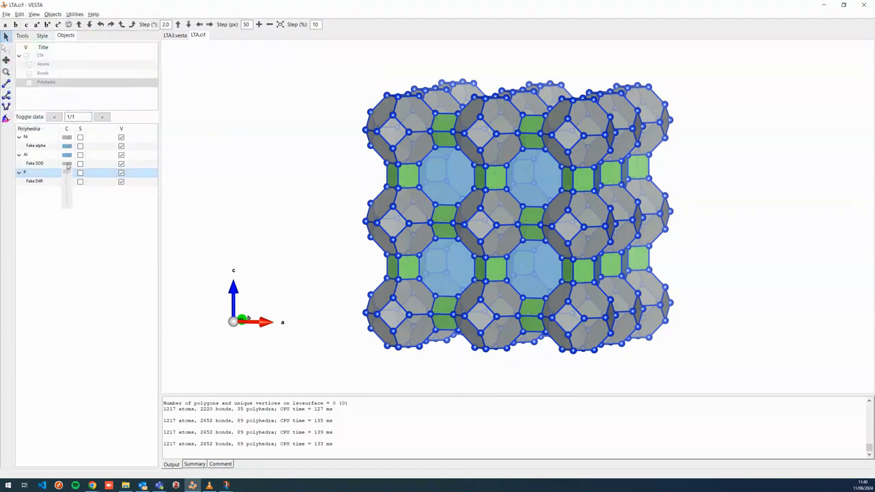
{"action": "left_click", "coordinate": [48, 202]}
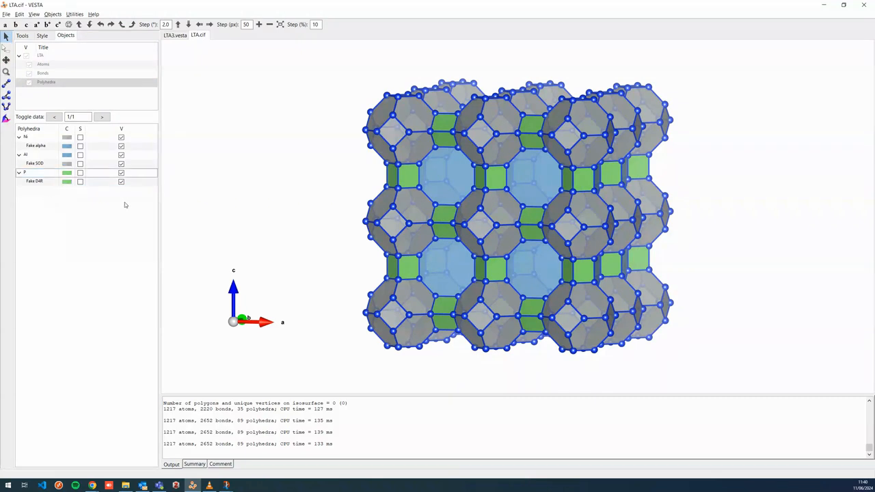
Set the Al Fake SOD polyhedra colour to the custom grey
{"action": "right_click", "coordinate": [69, 158]}
{"action": "left_click_drag", "start_coordinate": [67, 160], "coordinate": [67, 151]}
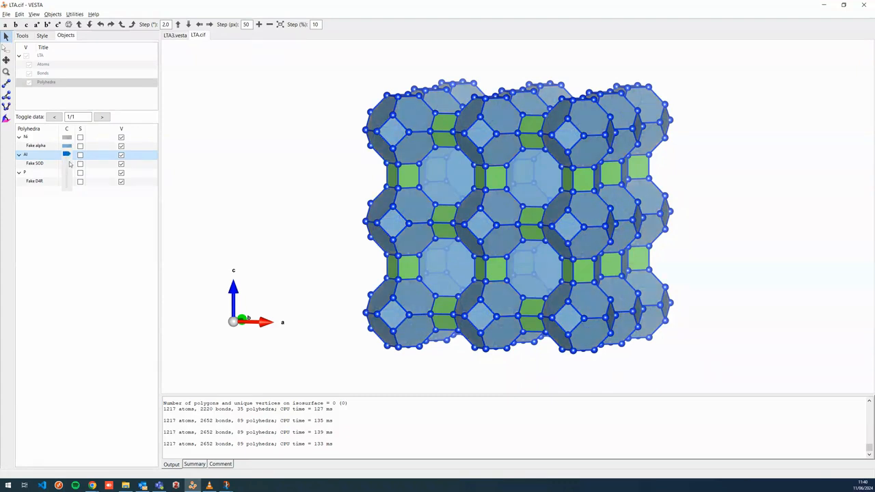
{"action": "left_click", "coordinate": [49, 163]}
{"action": "double_click", "coordinate": [66, 155]}
{"action": "left_click", "coordinate": [26, 96]}
{"action": "left_click", "coordinate": [15, 124]}
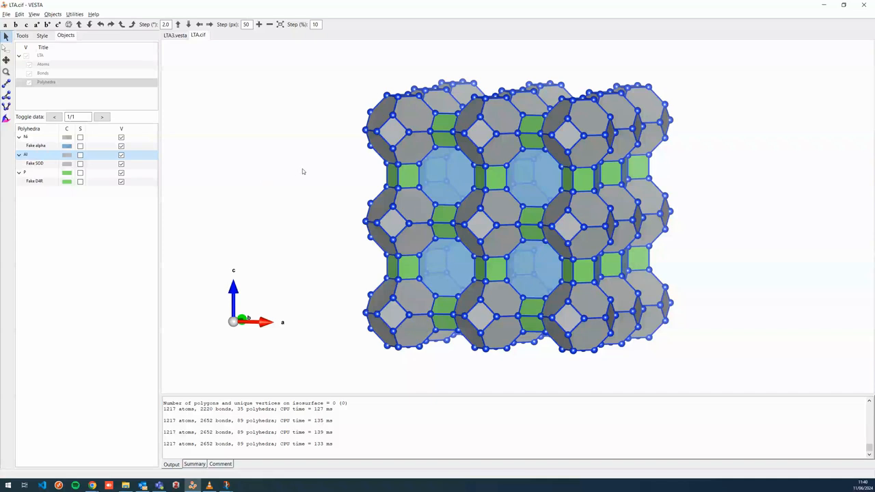
Hide the Si atoms
{"action": "left_click_drag", "start_coordinate": [327, 169], "coordinate": [337, 166]}
{"action": "left_click_drag", "start_coordinate": [482, 181], "coordinate": [611, 179]}
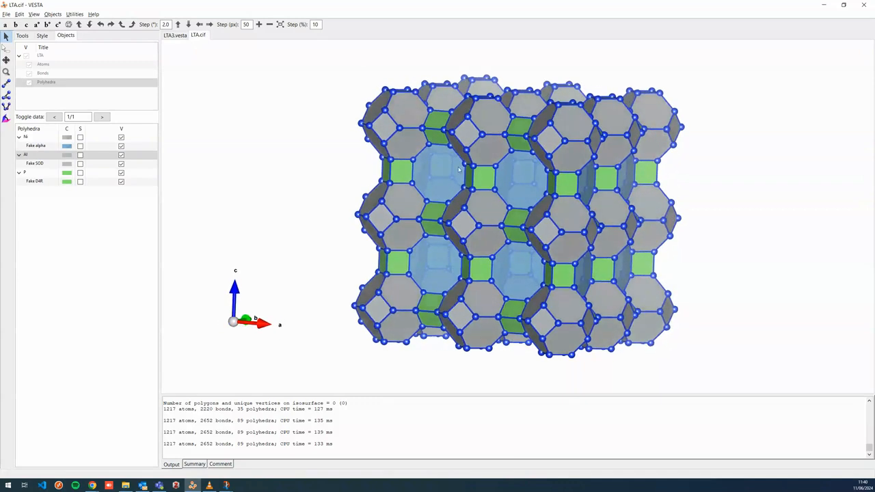
{"action": "left_click", "coordinate": [44, 63]}
{"action": "left_click", "coordinate": [127, 175]}
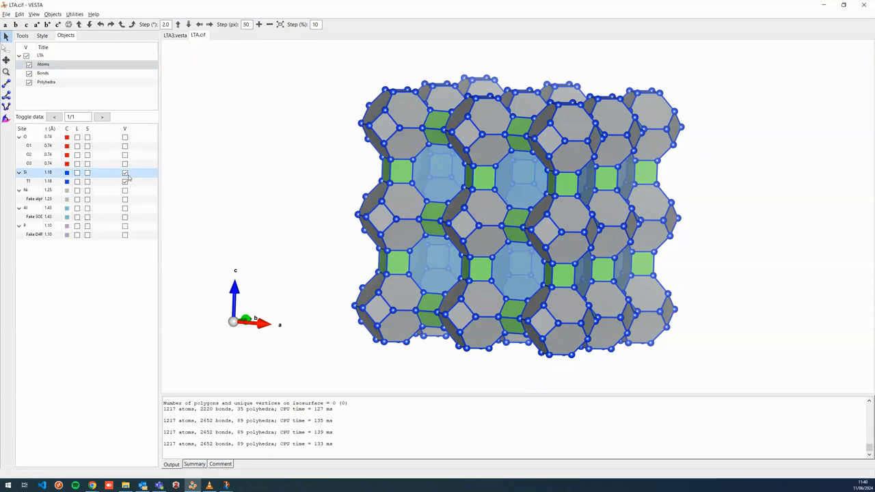
Set the bond style to Unicolor cylinder in the model properties and confirm
{"action": "left_click", "coordinate": [45, 36]}
{"action": "left_click", "coordinate": [175, 36]}
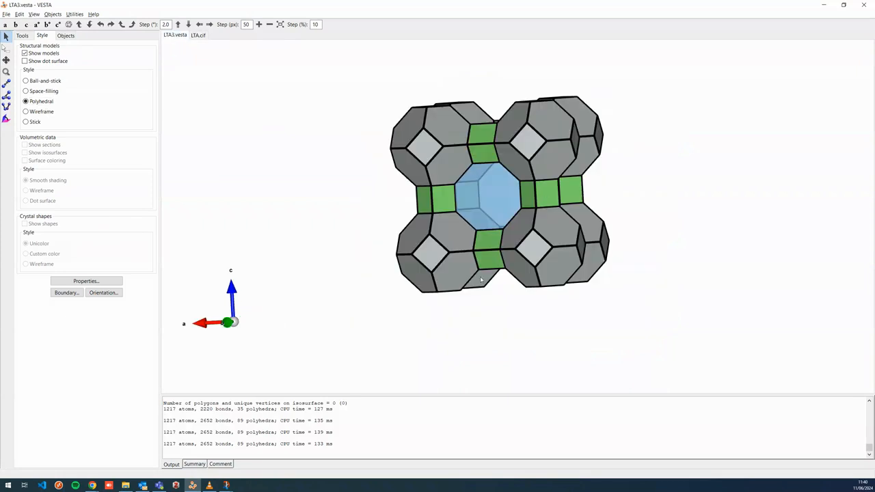
{"action": "left_click", "coordinate": [198, 36]}
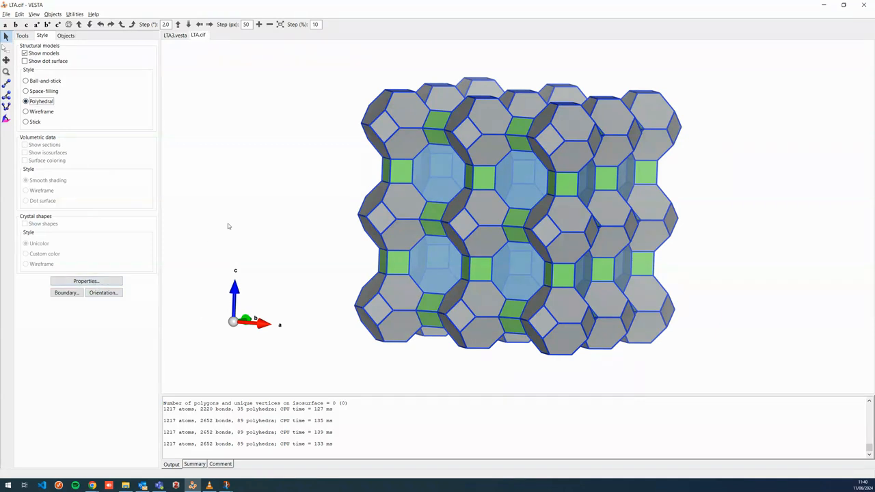
{"action": "left_click", "coordinate": [92, 280]}
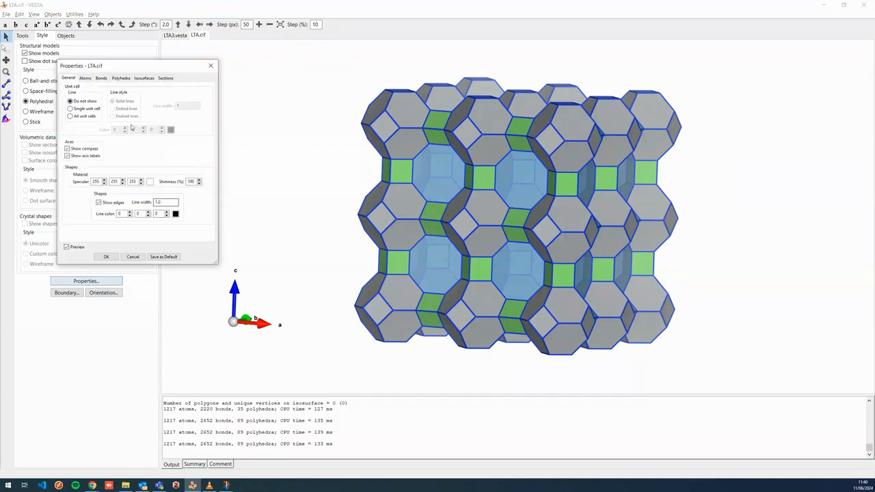
{"action": "left_click", "coordinate": [101, 78]}
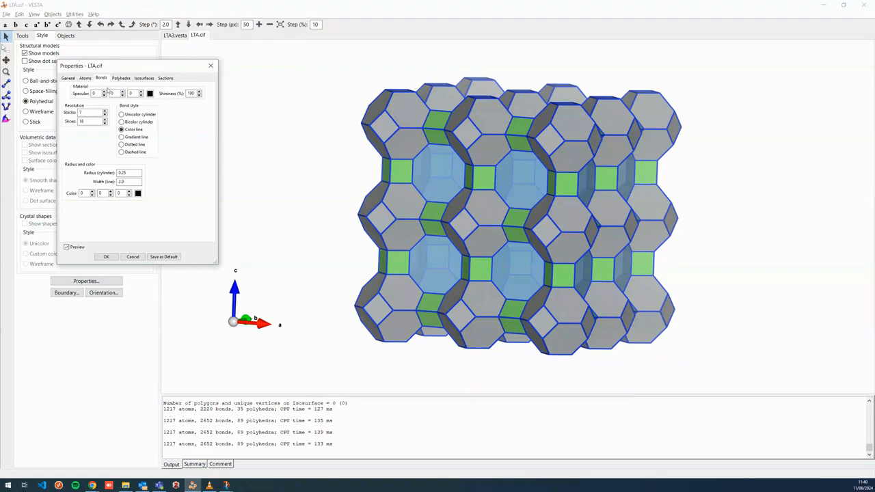
{"action": "left_click", "coordinate": [138, 115]}
{"action": "left_click", "coordinate": [136, 130]}
{"action": "left_click", "coordinate": [136, 121]}
{"action": "left_click", "coordinate": [142, 115]}
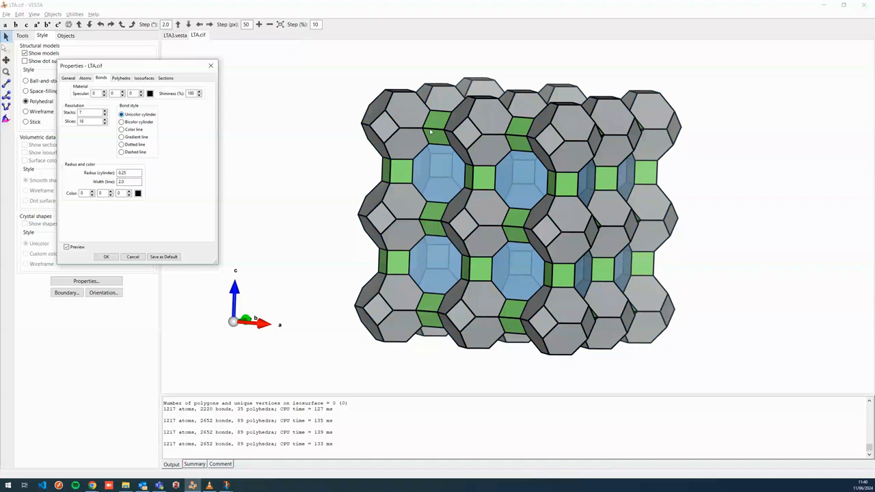
{"action": "mouse_move", "coordinate": [493, 206]}
{"action": "left_mouse_down"}
{"action": "mouse_move", "coordinate": [485, 204]}
{"action": "mouse_move", "coordinate": [504, 201]}
{"action": "left_mouse_up"}
{"action": "left_click", "coordinate": [112, 258]}
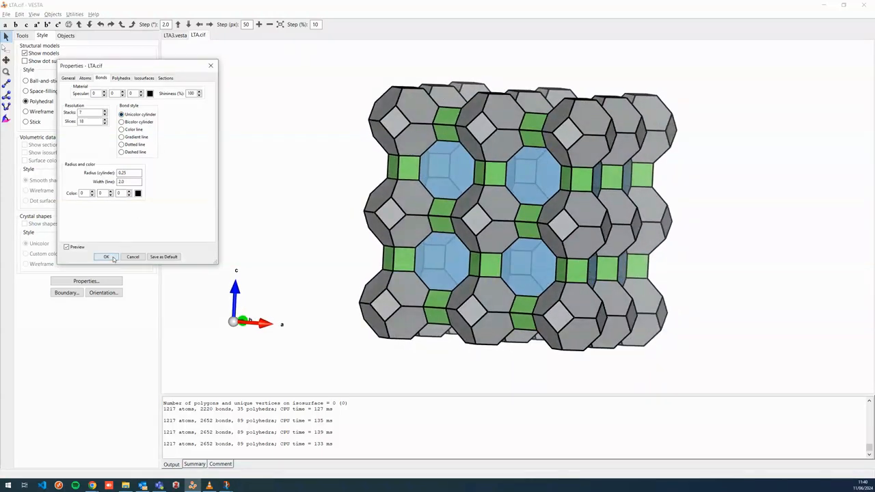
Switch to the LTA3.vesta model to compare it with the new framework
{"action": "left_click_drag", "start_coordinate": [589, 259], "coordinate": [515, 313]}
{"action": "left_click", "coordinate": [176, 35]}
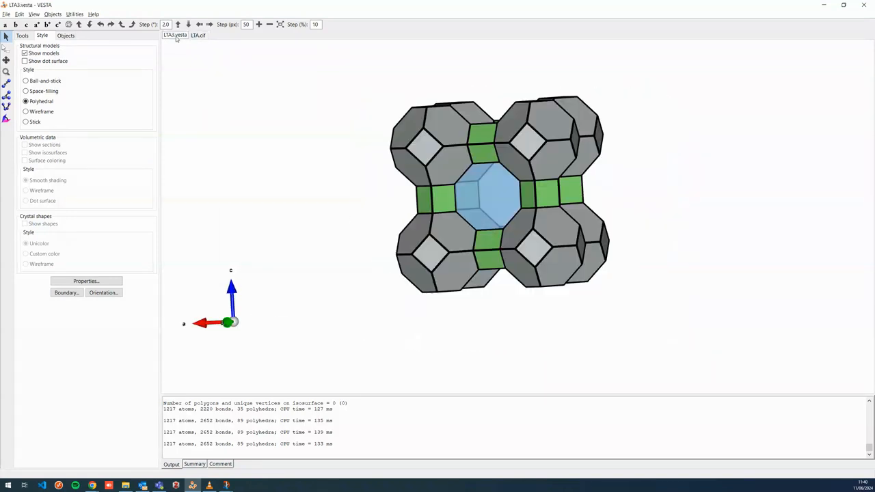
Switch to the LTA.cif model and set its boundary maximum fractional coordinates to 1 along x, y and z
{"action": "left_click", "coordinate": [200, 37]}
{"action": "left_click_drag", "start_coordinate": [470, 196], "coordinate": [499, 220]}
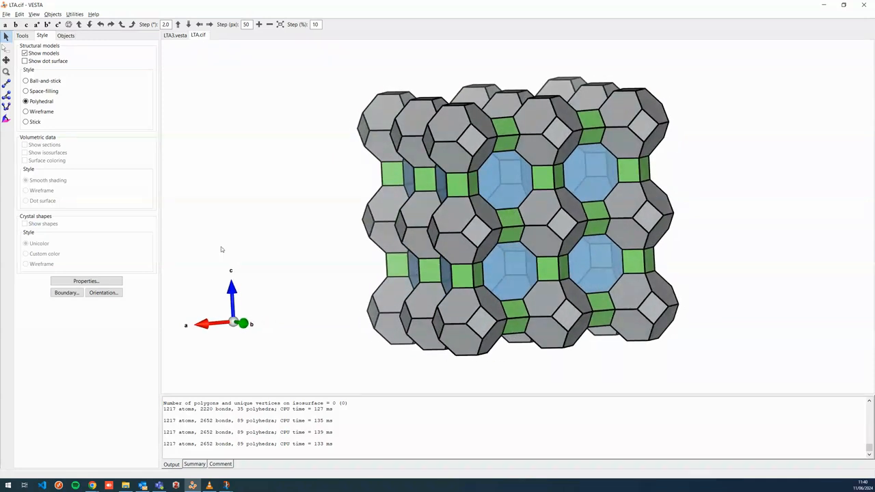
{"action": "left_click", "coordinate": [66, 293]}
{"action": "double_click", "coordinate": [156, 85]}
{"action": "type", "text": "1"}
{"action": "double_click", "coordinate": [155, 93]}
{"action": "type", "text": "1"}
{"action": "double_click", "coordinate": [146, 103]}
{"action": "type", "text": "1"}
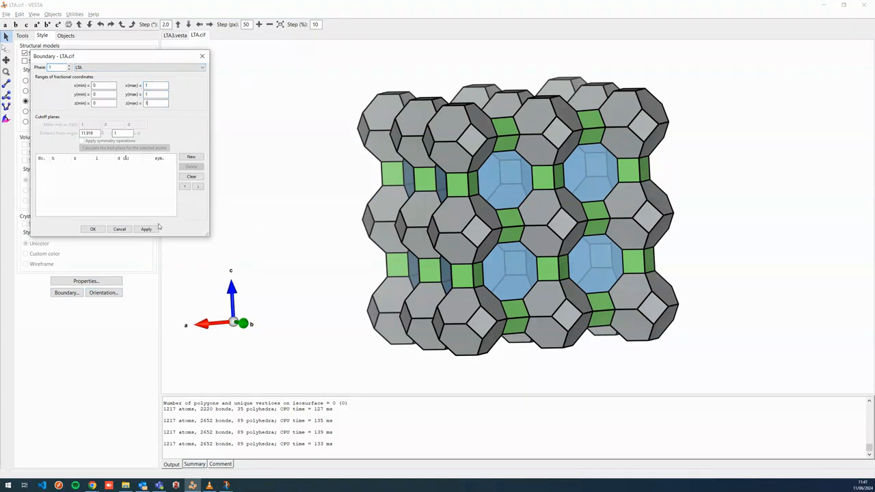
{"action": "left_click", "coordinate": [147, 230]}
{"action": "left_click_drag", "start_coordinate": [579, 244], "coordinate": [563, 238]}
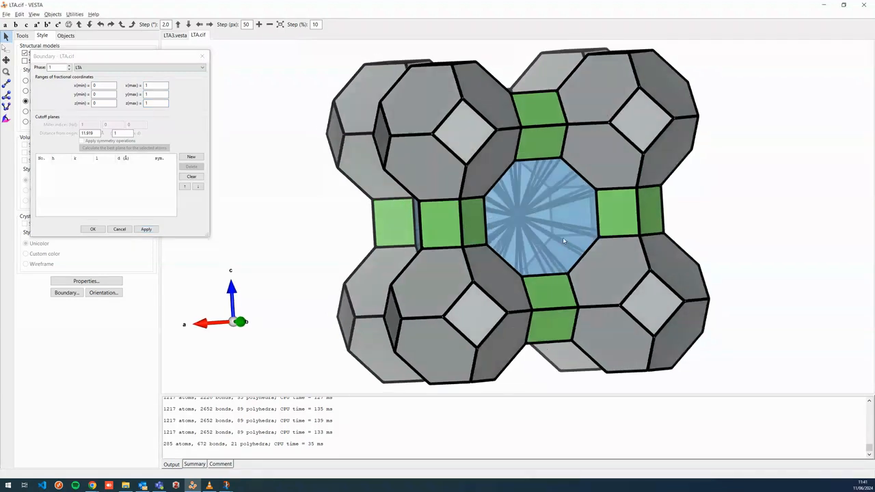
{"action": "scroll", "coordinate": [539, 277], "scroll_direction": "down", "scroll_amount": 7}
{"action": "left_click_drag", "start_coordinate": [539, 277], "coordinate": [517, 235]}
{"action": "left_click", "coordinate": [93, 229]}
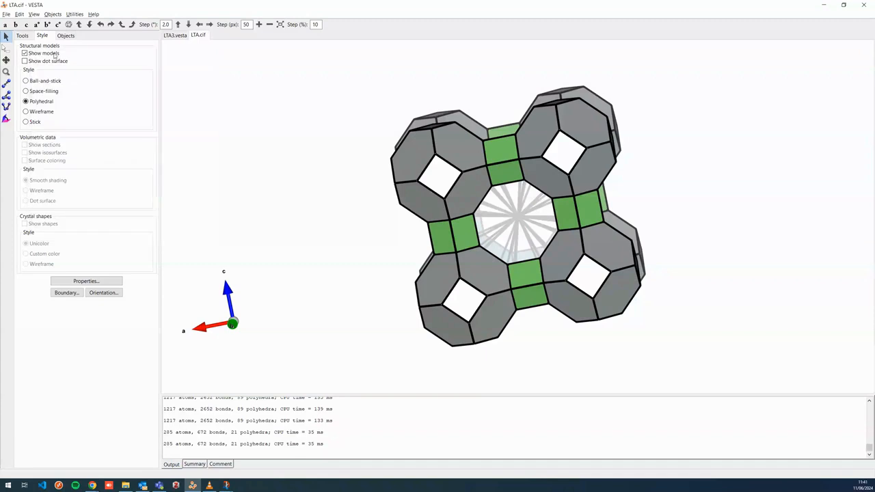
Hide every bond type except Si–Si in the bond list so the alpha cage shows no bond lines
{"action": "left_click", "coordinate": [66, 35]}
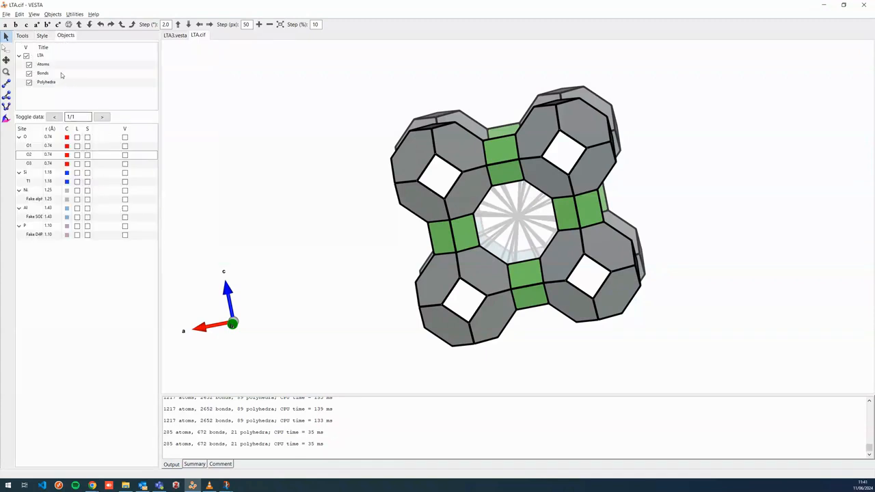
{"action": "left_click", "coordinate": [61, 73]}
{"action": "left_click", "coordinate": [131, 156]}
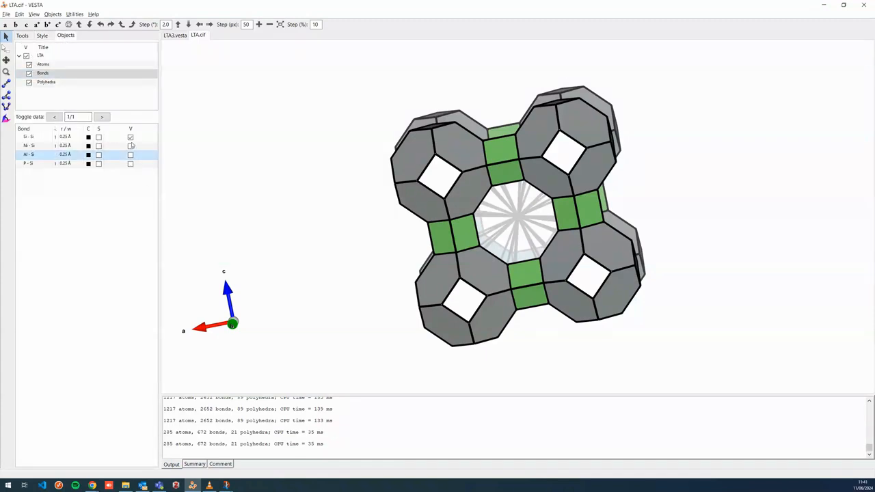
{"action": "left_click", "coordinate": [130, 147]}
{"action": "left_click", "coordinate": [131, 147]}
{"action": "left_click_drag", "start_coordinate": [411, 212], "coordinate": [472, 216]}
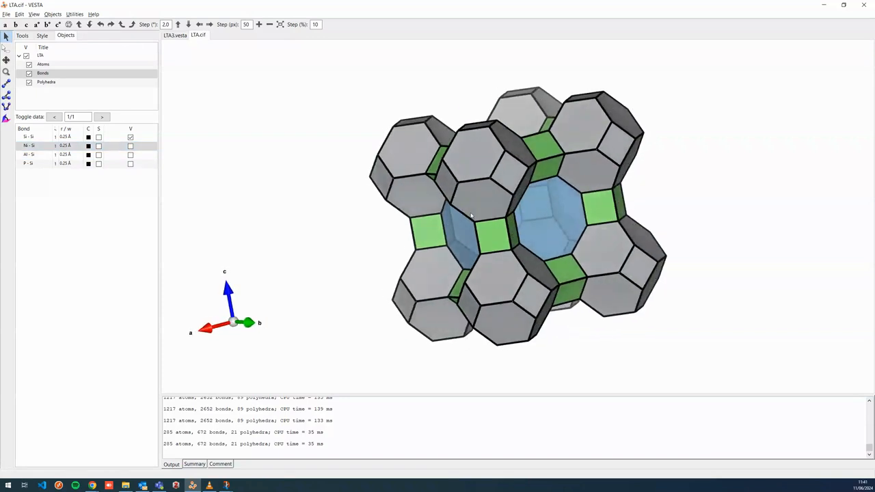
Orient the LTA.cif view along the a axis and compare it with the LTA3.vesta model
{"action": "left_click", "coordinate": [58, 24]}
{"action": "left_click", "coordinate": [67, 25]}
{"action": "mouse_move", "coordinate": [551, 220]}
{"action": "left_mouse_down"}
{"action": "mouse_move", "coordinate": [579, 229]}
{"action": "mouse_move", "coordinate": [557, 229]}
{"action": "left_mouse_up"}
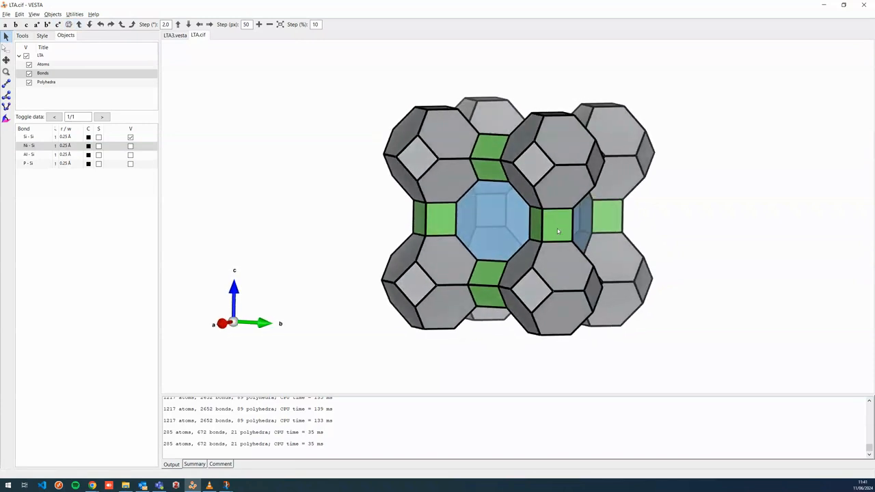
{"action": "left_click", "coordinate": [175, 35]}
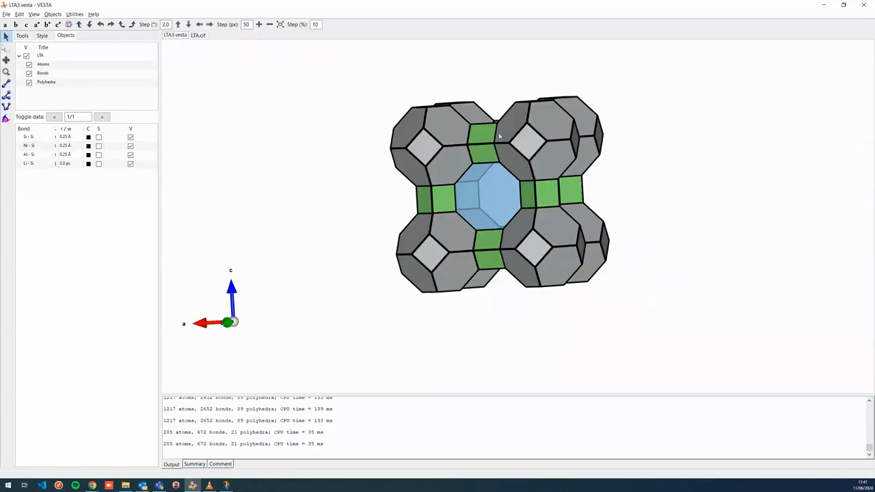
{"action": "left_click", "coordinate": [197, 36]}
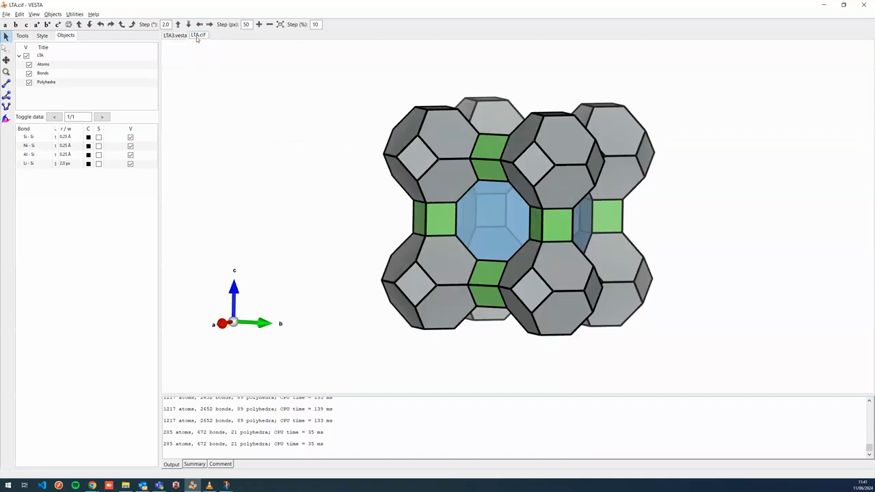
{"action": "left_click", "coordinate": [43, 36]}
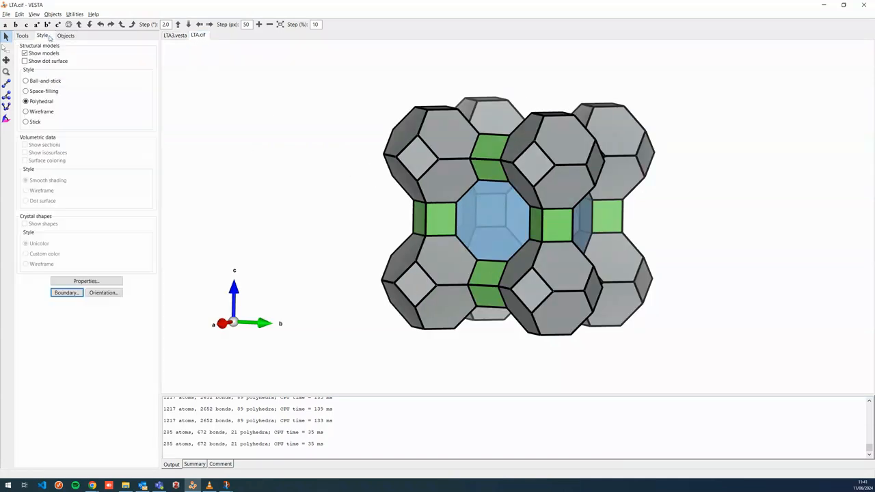
{"action": "left_click", "coordinate": [66, 293]}
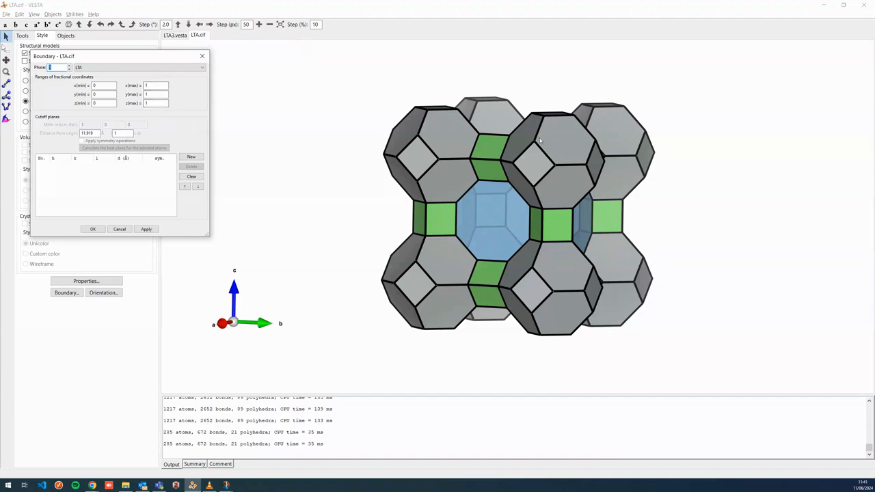
{"action": "left_click", "coordinate": [153, 84]}
{"action": "left_click", "coordinate": [156, 104]}
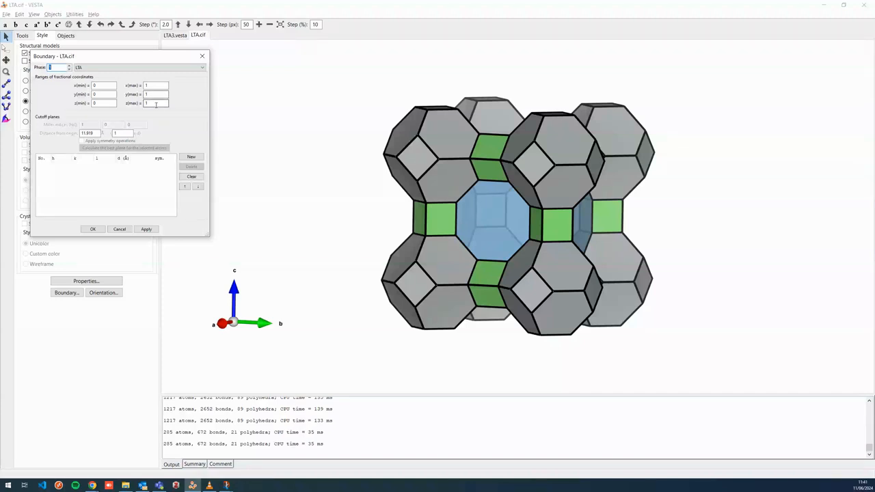
{"action": "left_click", "coordinate": [119, 229]}
{"action": "left_click_drag", "start_coordinate": [507, 193], "coordinate": [535, 207]}
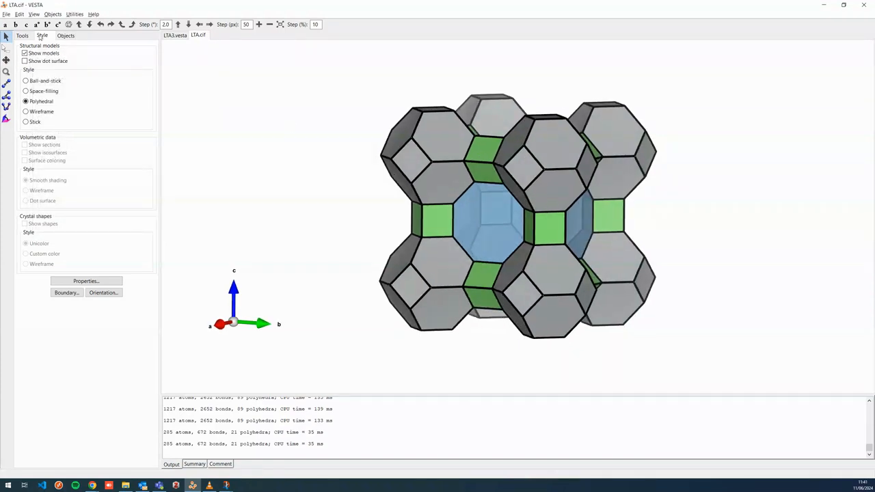
{"action": "left_click", "coordinate": [7, 13]}
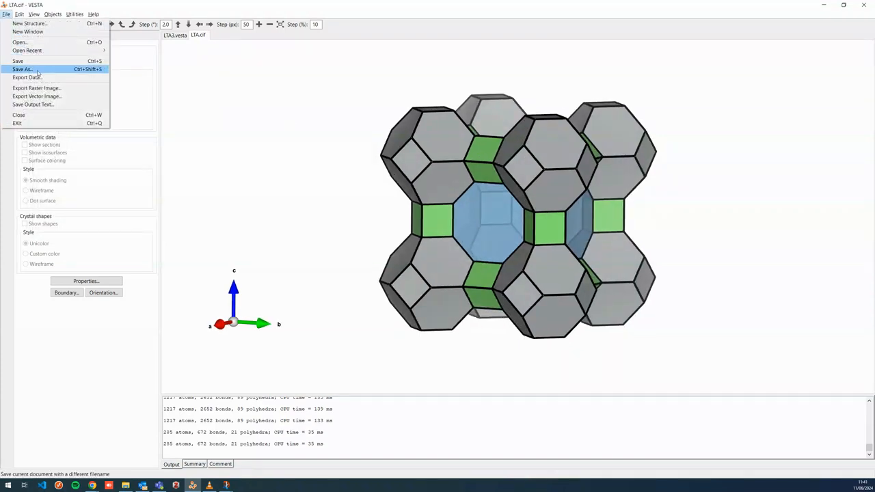
{"action": "left_click", "coordinate": [37, 70]}
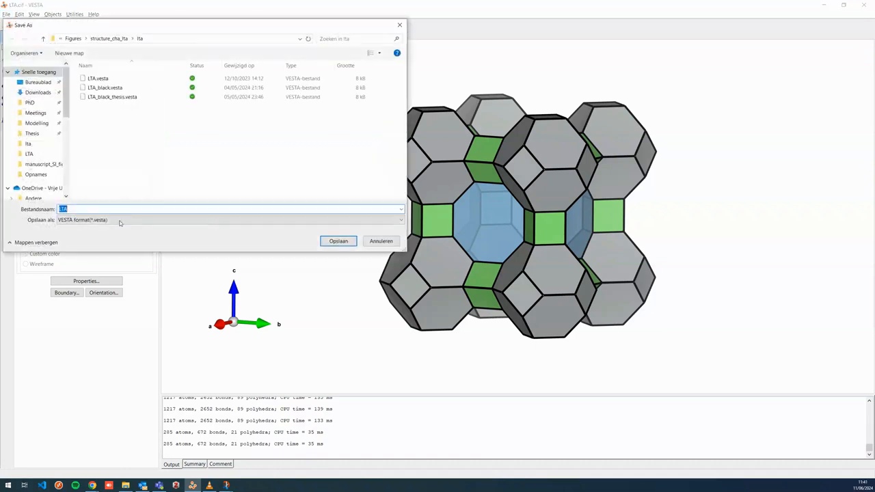
{"action": "left_click", "coordinate": [384, 242]}
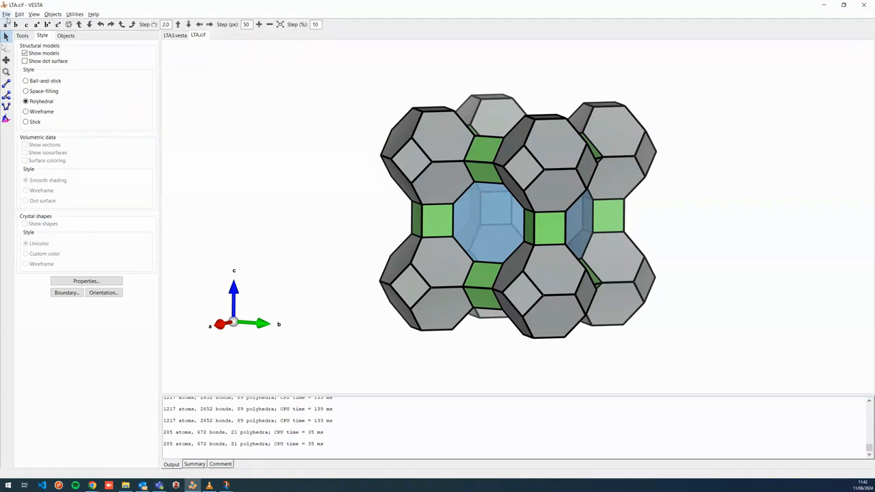
Export the current view as a TIFF raster image named LTA in Downloads, replacing the existing file
{"action": "left_click", "coordinate": [7, 17]}
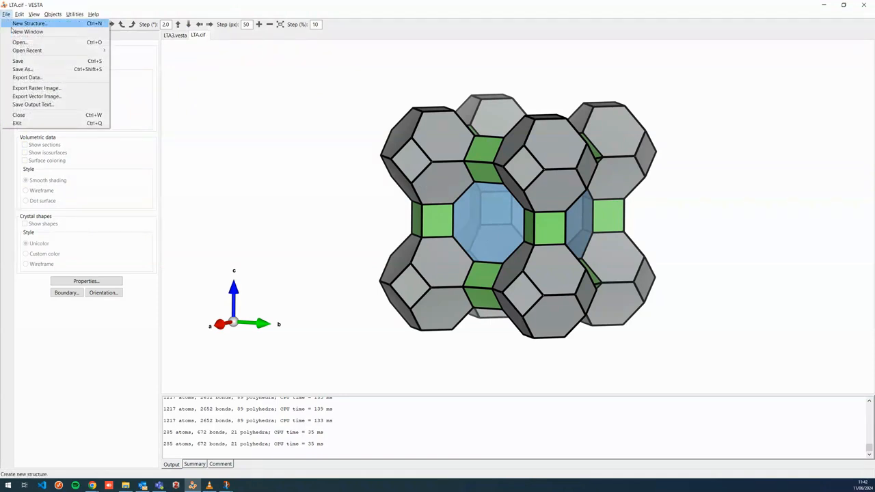
{"action": "left_click", "coordinate": [27, 88]}
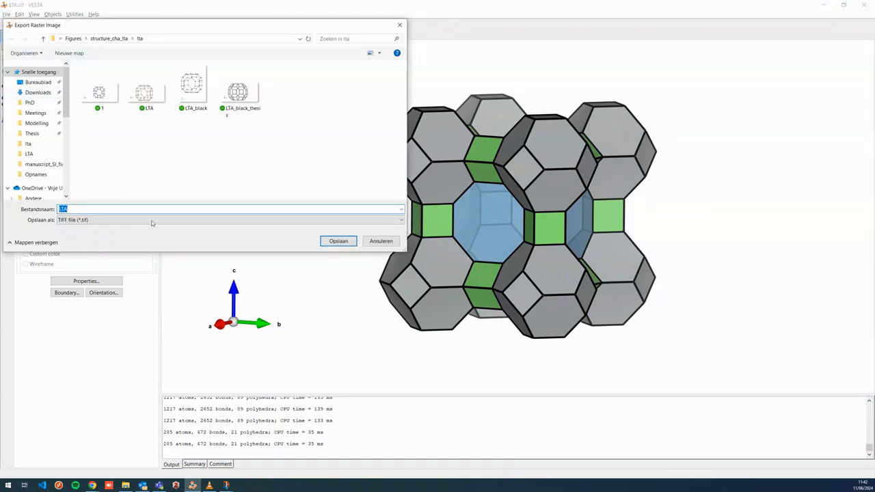
{"action": "left_click", "coordinate": [120, 221]}
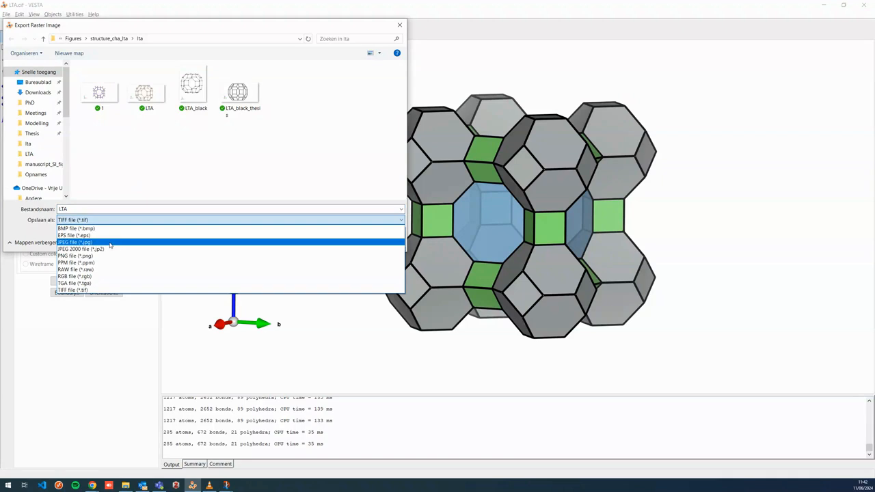
{"action": "left_click", "coordinate": [77, 291]}
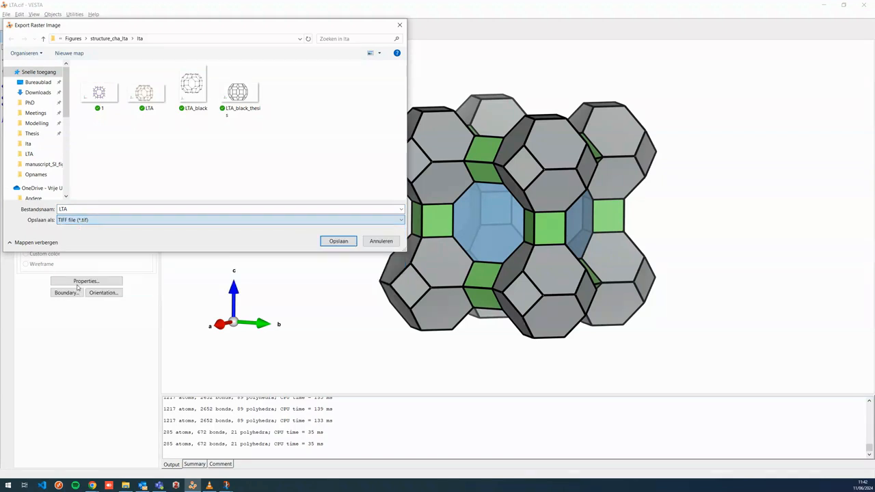
{"action": "left_click", "coordinate": [38, 93]}
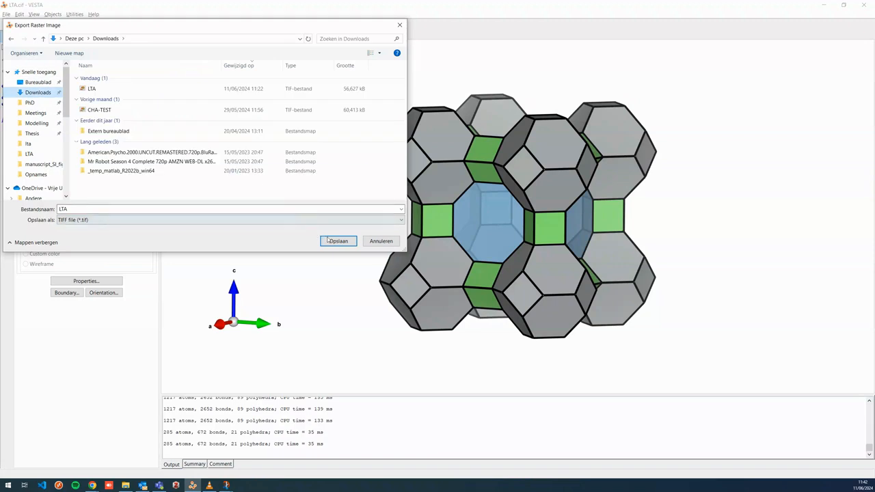
{"action": "left_click", "coordinate": [338, 240]}
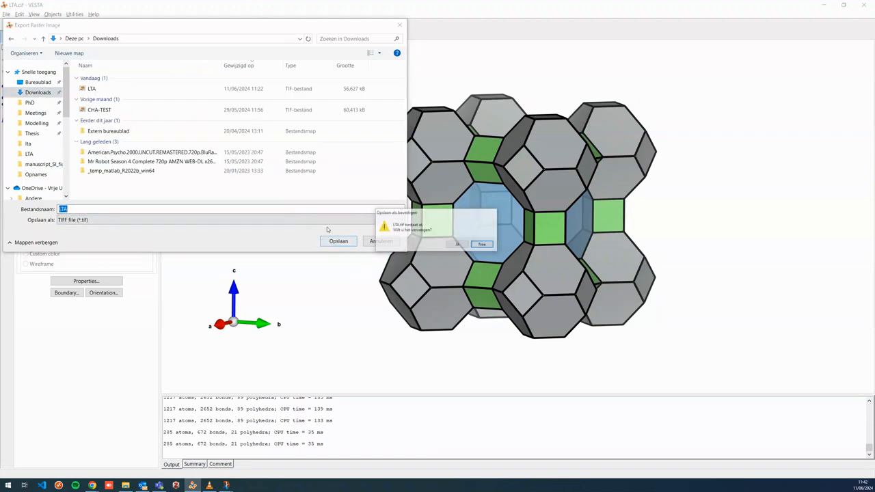
{"action": "left_click", "coordinate": [459, 245]}
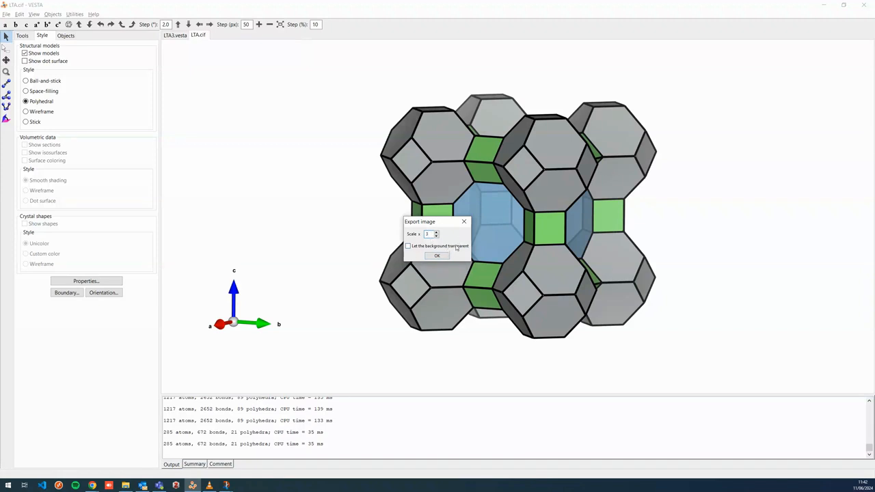
{"action": "left_click", "coordinate": [438, 255]}
{"action": "left_click", "coordinate": [437, 256]}
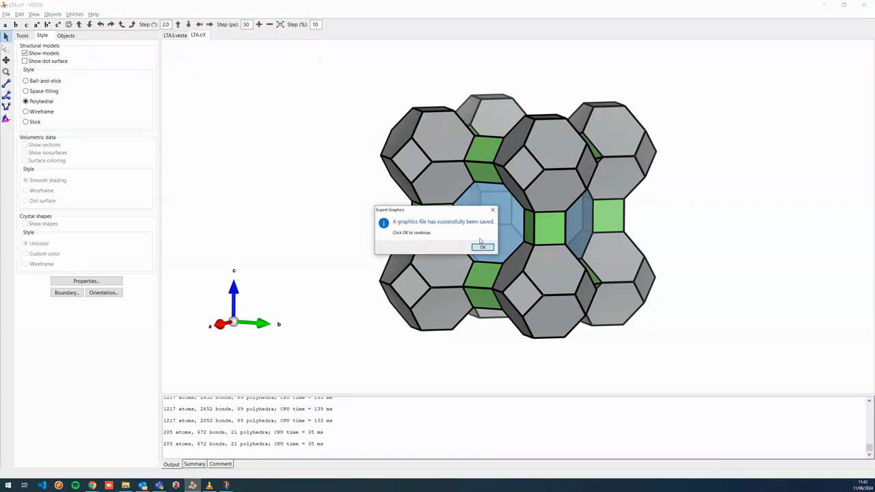
{"action": "left_click", "coordinate": [482, 247]}
View the exported image in the photo viewer and close it
{"action": "key", "text": "alt+Tab"}
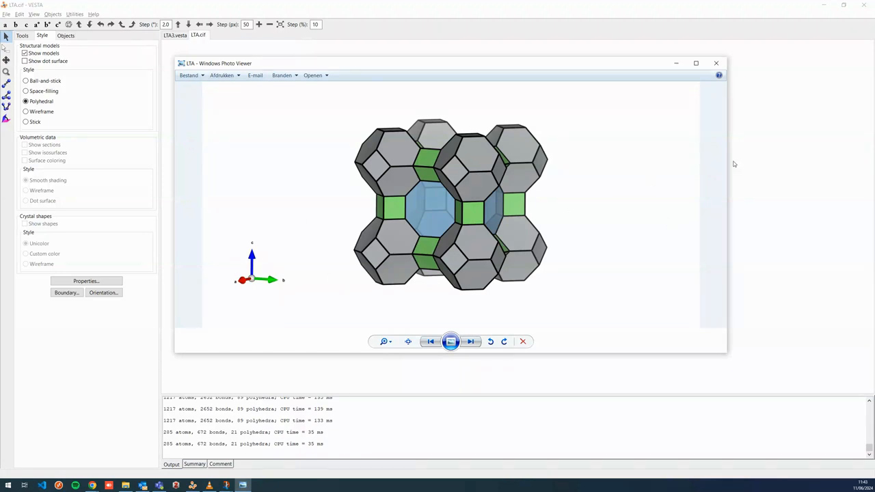
{"action": "left_click", "coordinate": [713, 65]}
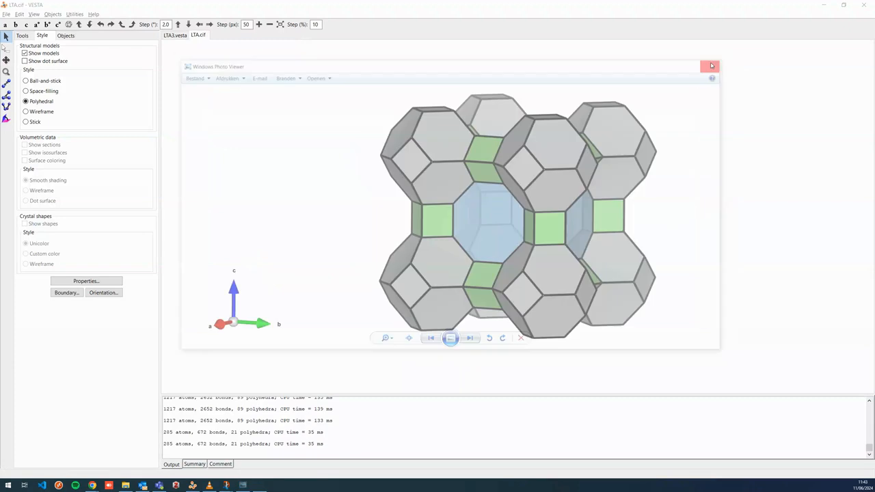
{"action": "left_click", "coordinate": [132, 25]}
{"action": "left_click", "coordinate": [134, 25]}
{"action": "left_click", "coordinate": [122, 25]}
{"action": "left_click", "coordinate": [122, 25]}
{"action": "left_click", "coordinate": [123, 26]}
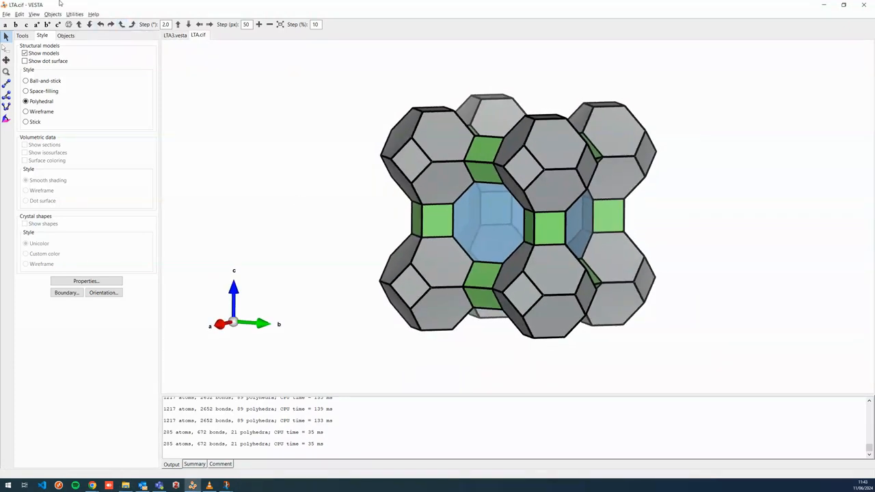
{"action": "left_click", "coordinate": [34, 14]}
{"action": "left_click", "coordinate": [52, 77]}
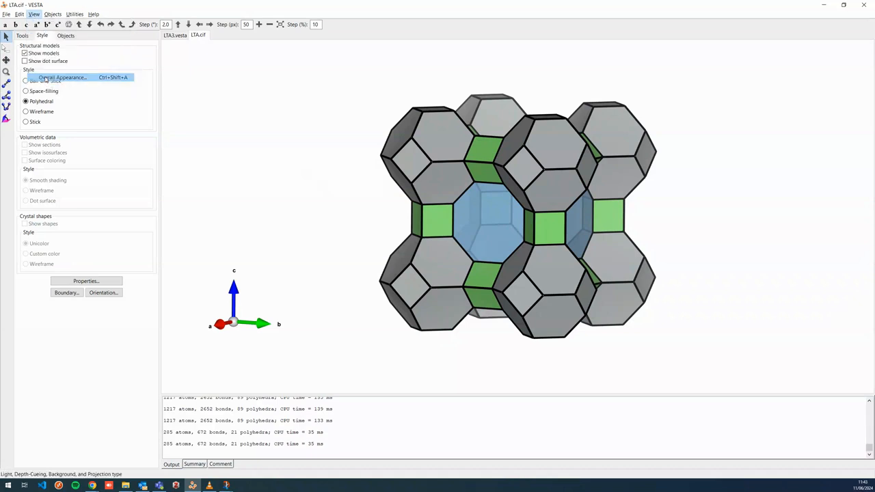
{"action": "left_click", "coordinate": [207, 164]}
{"action": "left_click", "coordinate": [207, 164]}
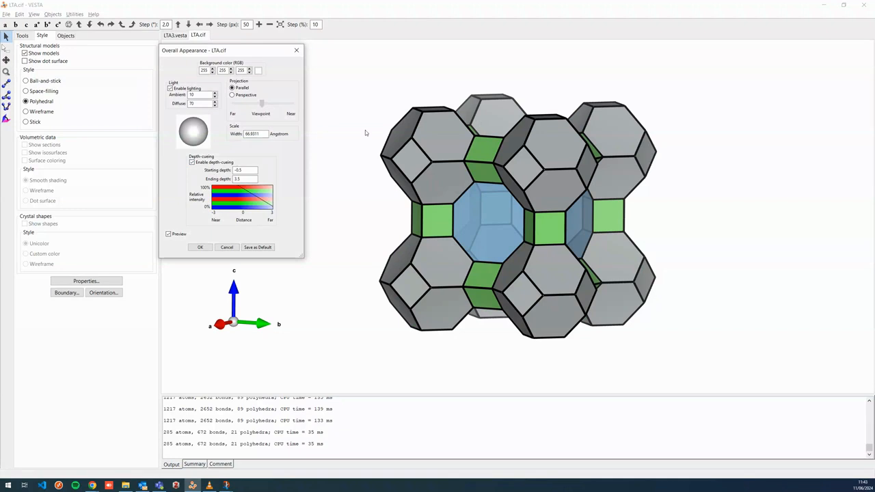
{"action": "left_click", "coordinate": [217, 165]}
{"action": "left_click", "coordinate": [216, 165]}
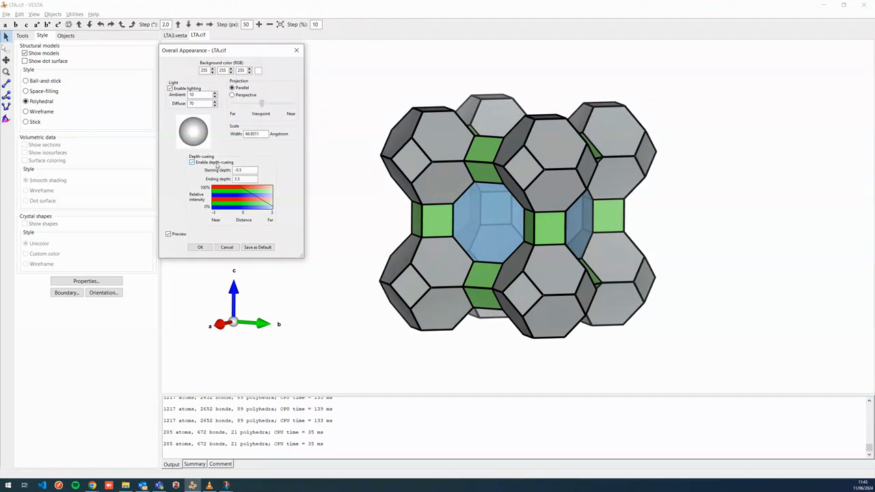
{"action": "left_click", "coordinate": [229, 247]}
{"action": "mouse_move", "coordinate": [409, 251]}
{"action": "left_mouse_down"}
{"action": "mouse_move", "coordinate": [455, 244]}
{"action": "mouse_move", "coordinate": [407, 248]}
{"action": "left_mouse_up"}
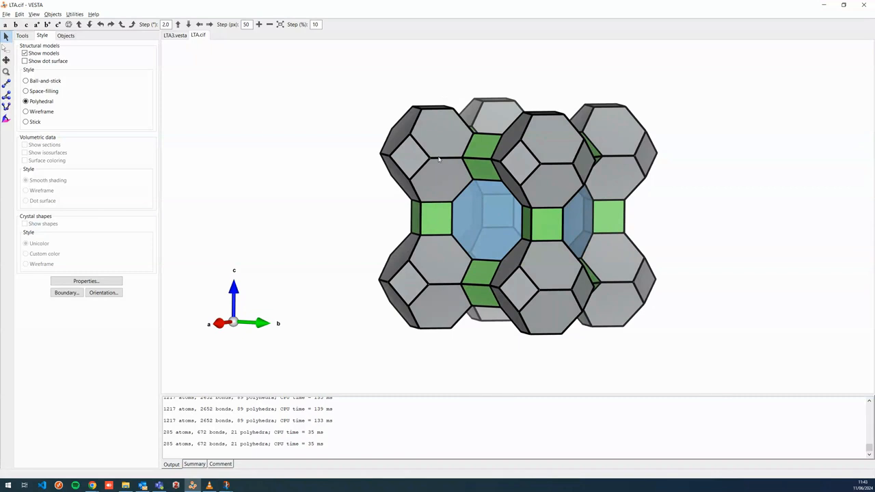
Extend the boundary's x maximum to 2 to show two unit cells along a
{"action": "left_click_drag", "start_coordinate": [533, 202], "coordinate": [543, 199]}
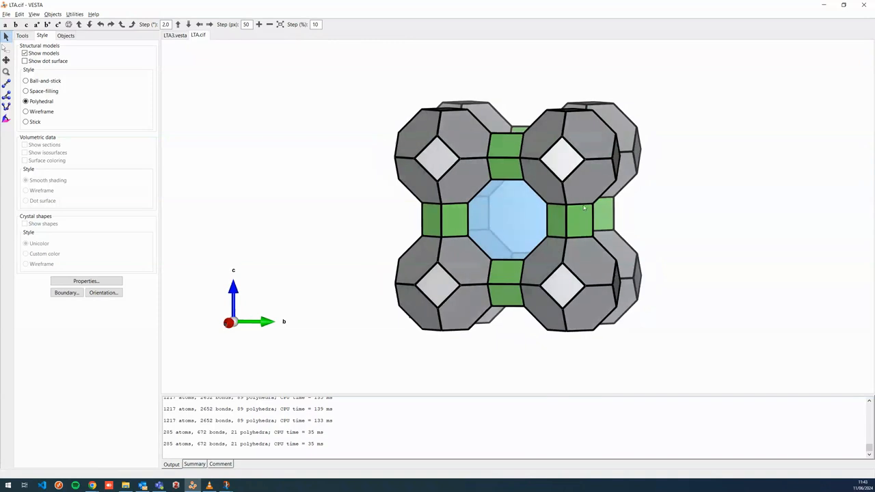
{"action": "left_click", "coordinate": [67, 292]}
{"action": "left_click", "coordinate": [161, 85]}
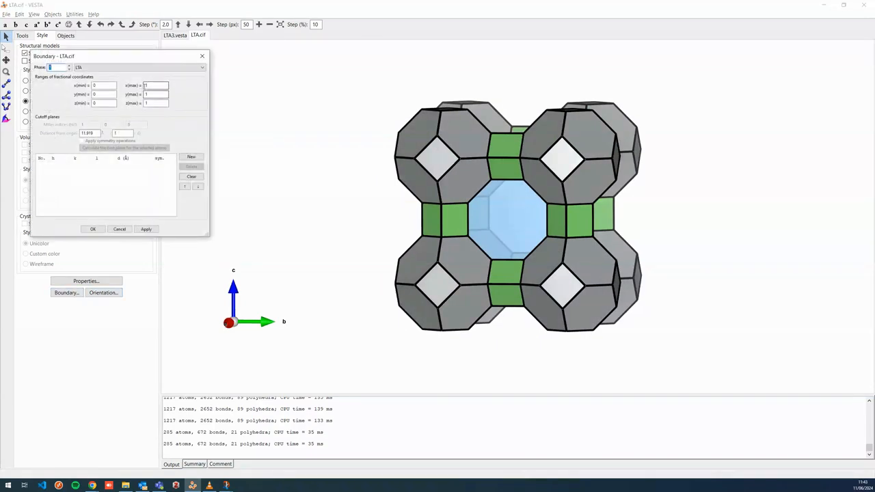
{"action": "left_click_drag", "start_coordinate": [161, 84], "coordinate": [45, 75]}
{"action": "type", "text": "2"}
{"action": "left_click", "coordinate": [146, 229]}
{"action": "left_click", "coordinate": [94, 231]}
{"action": "left_click_drag", "start_coordinate": [580, 253], "coordinate": [476, 262]}
Hide the Ni–Si bonds inside the alpha cages
{"action": "left_click", "coordinate": [66, 35]}
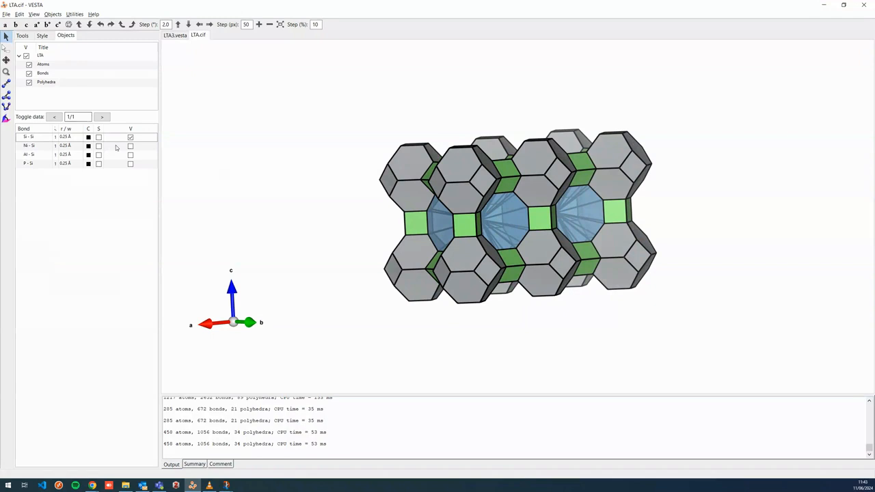
{"action": "left_click", "coordinate": [130, 146]}
{"action": "left_click_drag", "start_coordinate": [538, 228], "coordinate": [512, 313]}
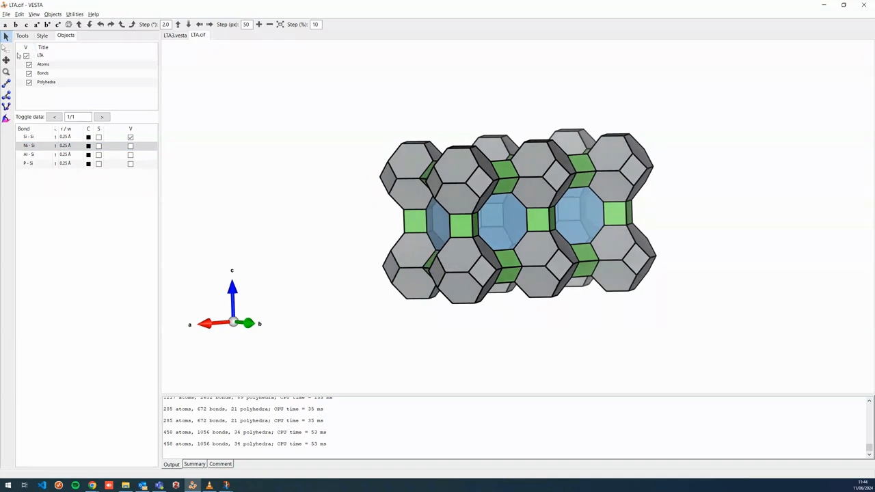
Select a sodalite cage polyhedron to inspect its bond lengths and volume
{"action": "left_click", "coordinate": [7, 49]}
{"action": "left_click", "coordinate": [466, 179]}
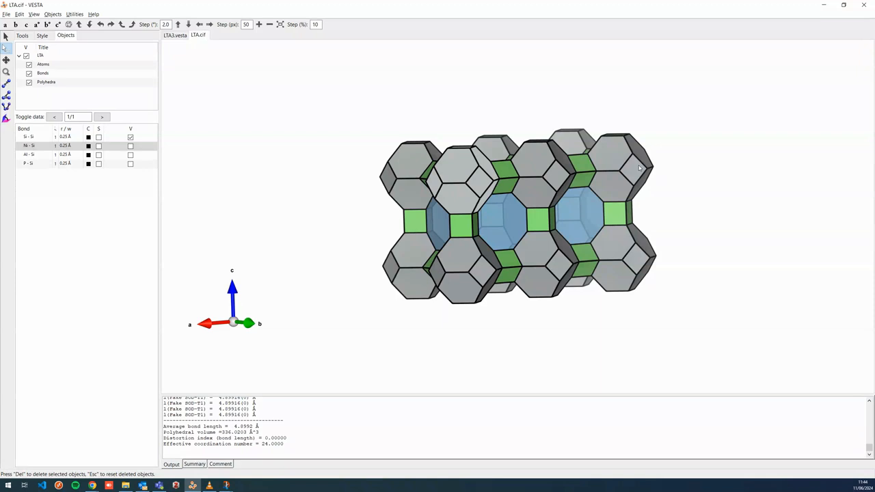
Select another sodalite cage polyhedron in the structure to inspect it
{"action": "left_click", "coordinate": [456, 181]}
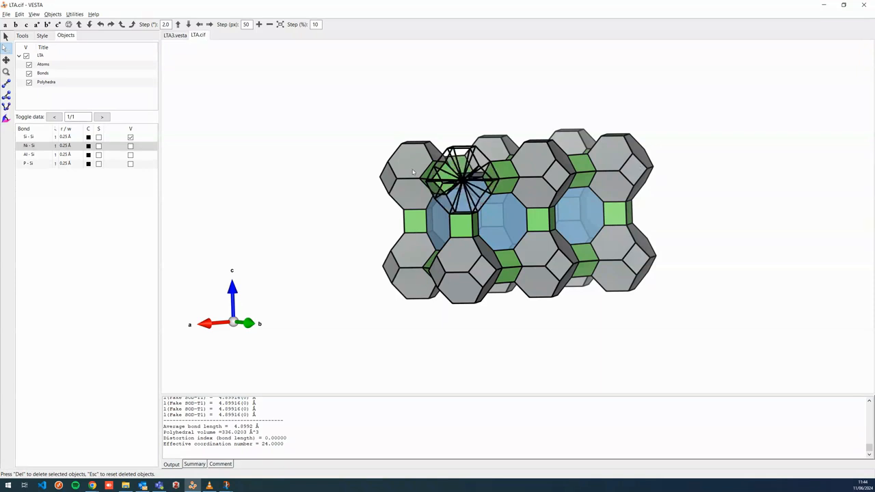
{"action": "left_click", "coordinate": [5, 36]}
{"action": "mouse_move", "coordinate": [629, 225]}
{"action": "left_mouse_down"}
{"action": "mouse_move", "coordinate": [606, 222]}
{"action": "mouse_move", "coordinate": [655, 226]}
{"action": "mouse_move", "coordinate": [622, 229]}
{"action": "left_mouse_up"}
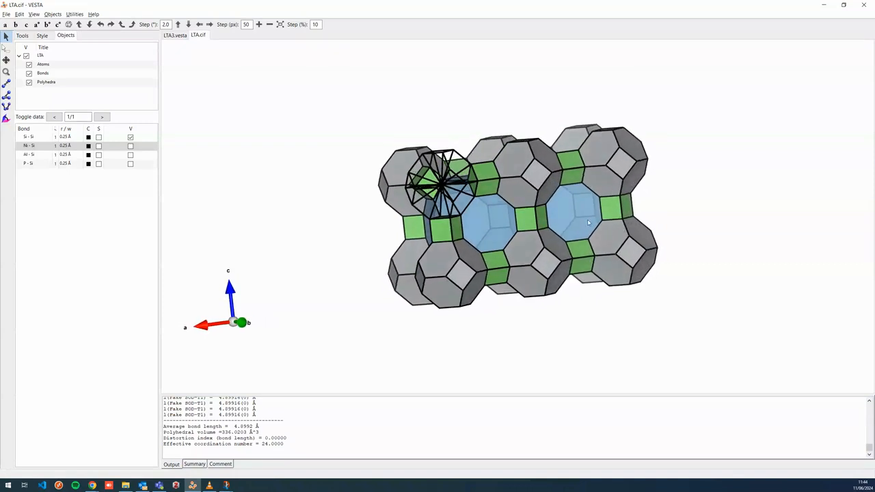
Reset the boundary's x maximum to 1 to show a single unit cell, then switch to the LTA3.vesta tab for comparison
{"action": "left_click", "coordinate": [42, 35]}
{"action": "left_click", "coordinate": [72, 292]}
{"action": "type", "text": "1"}
{"action": "left_click", "coordinate": [146, 229]}
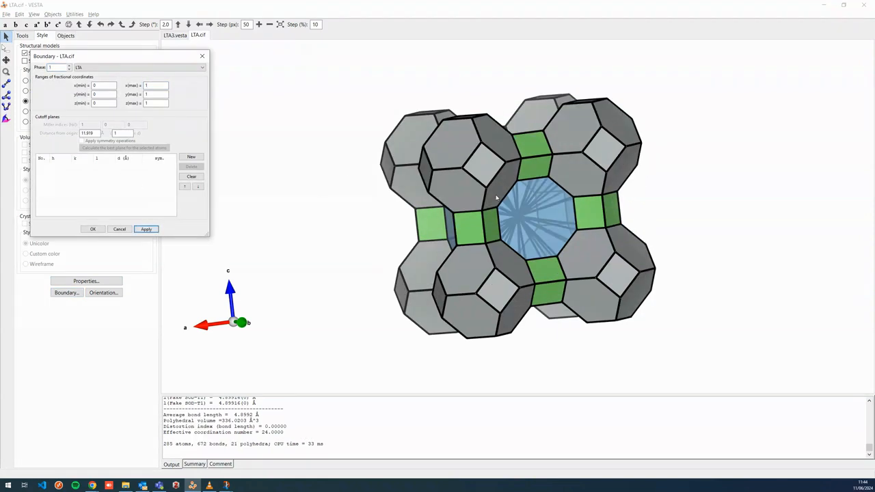
{"action": "left_click", "coordinate": [105, 229]}
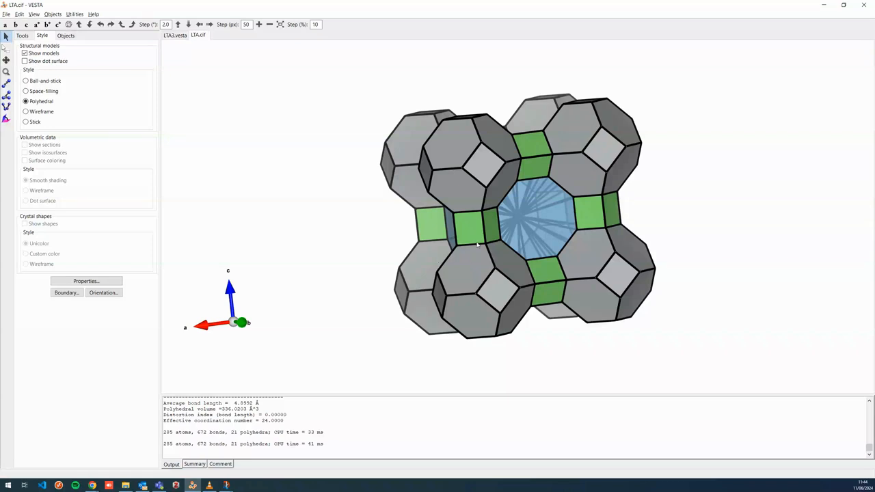
{"action": "left_click_drag", "start_coordinate": [490, 238], "coordinate": [507, 174]}
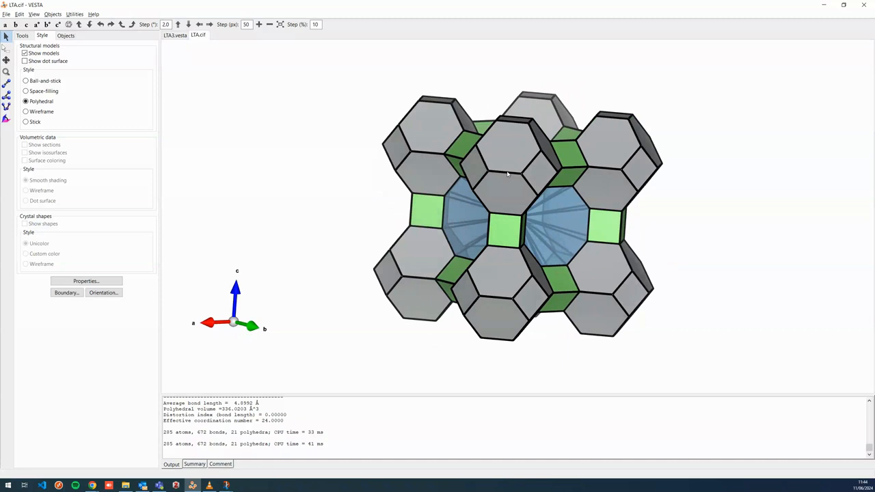
{"action": "left_click", "coordinate": [180, 36]}
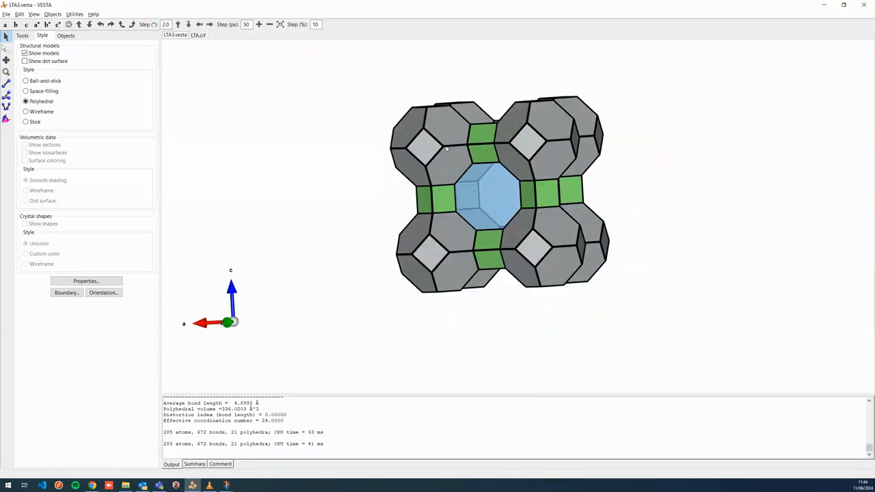